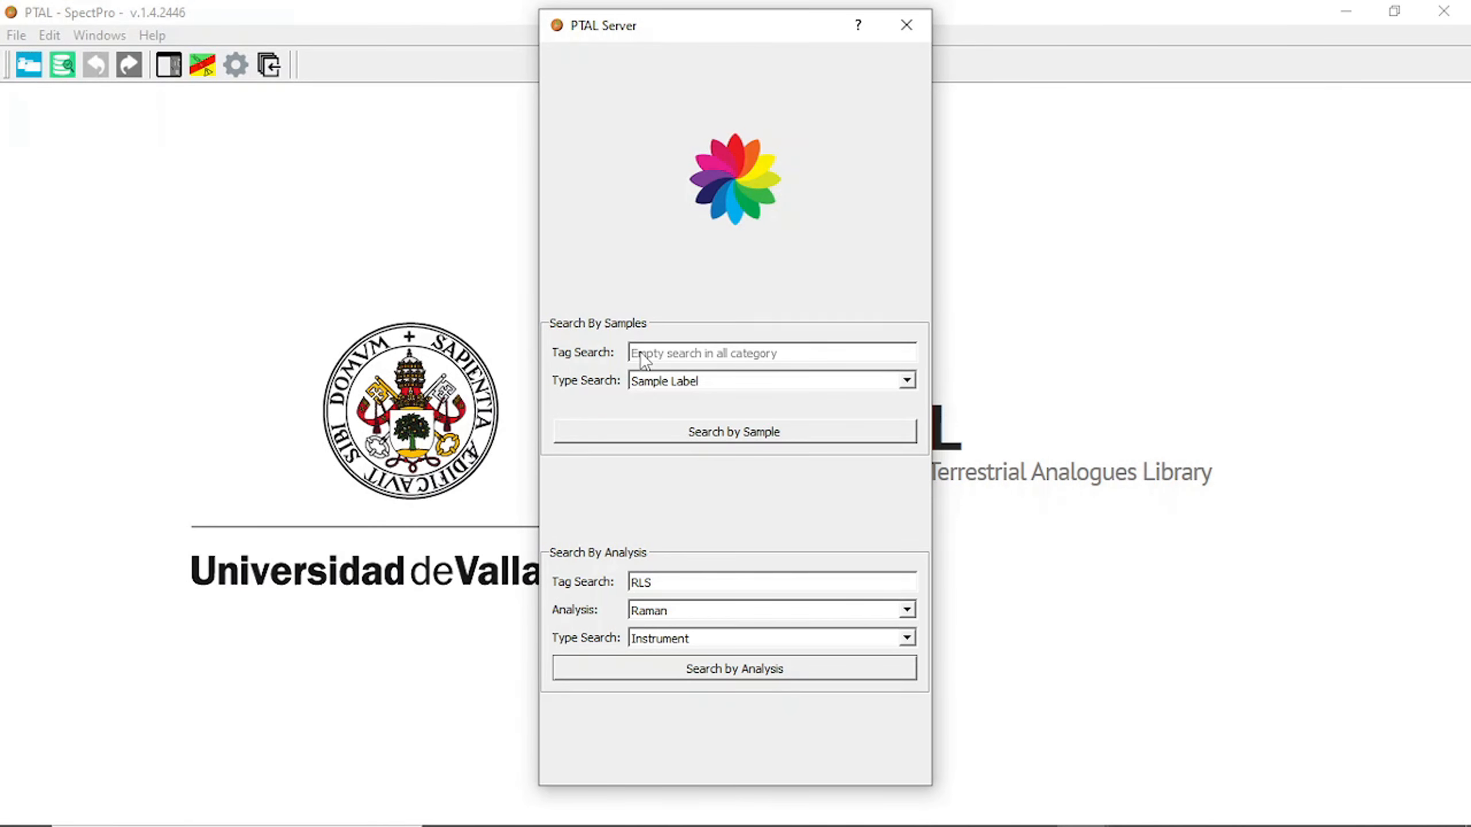
Search the server samples by the sample label IS16-0012 and open the analysis list of the parent sample IS16-0012.
click(644, 359)
text(IS16-0012)
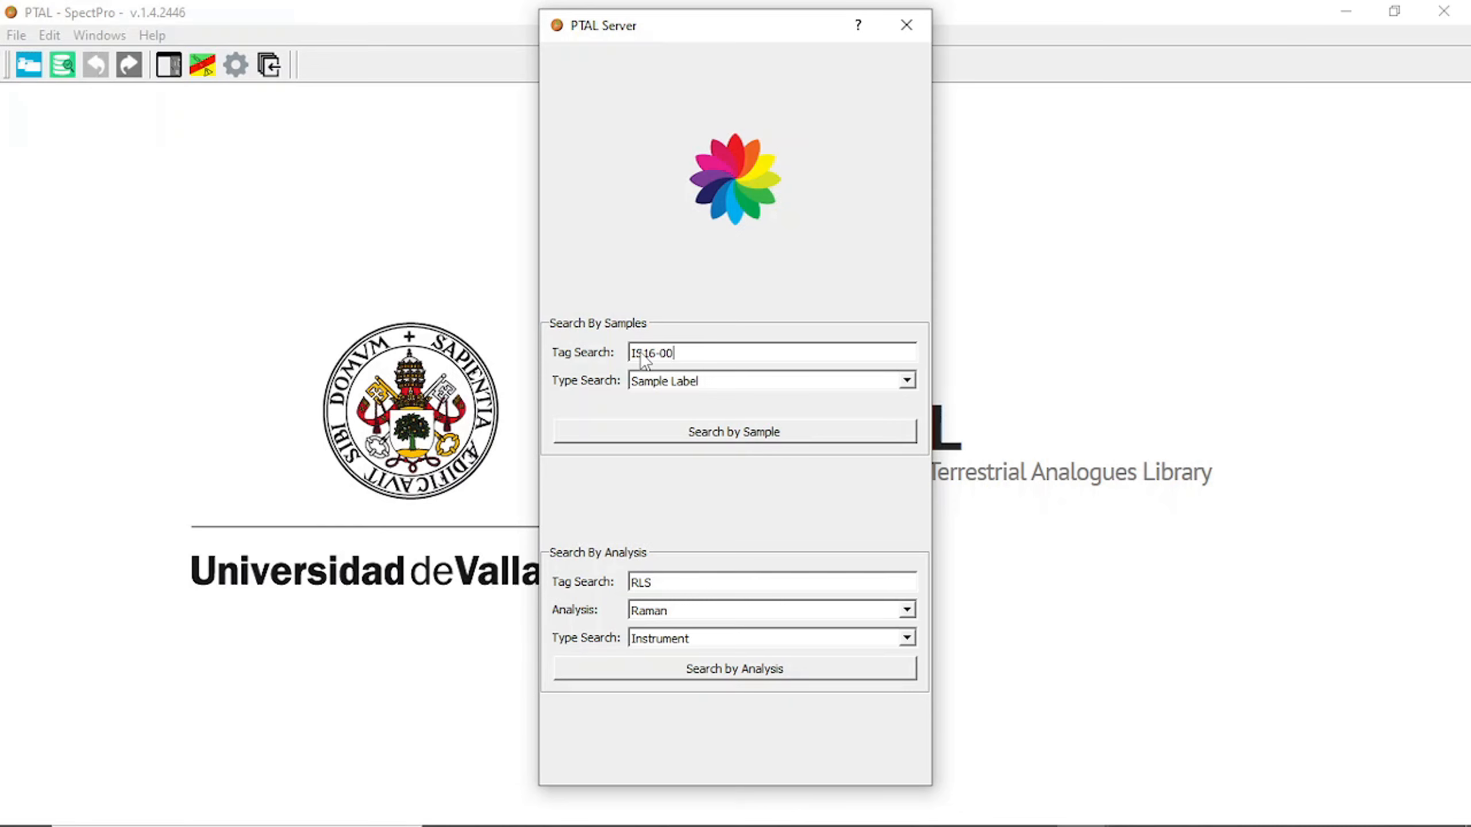
click(655, 428)
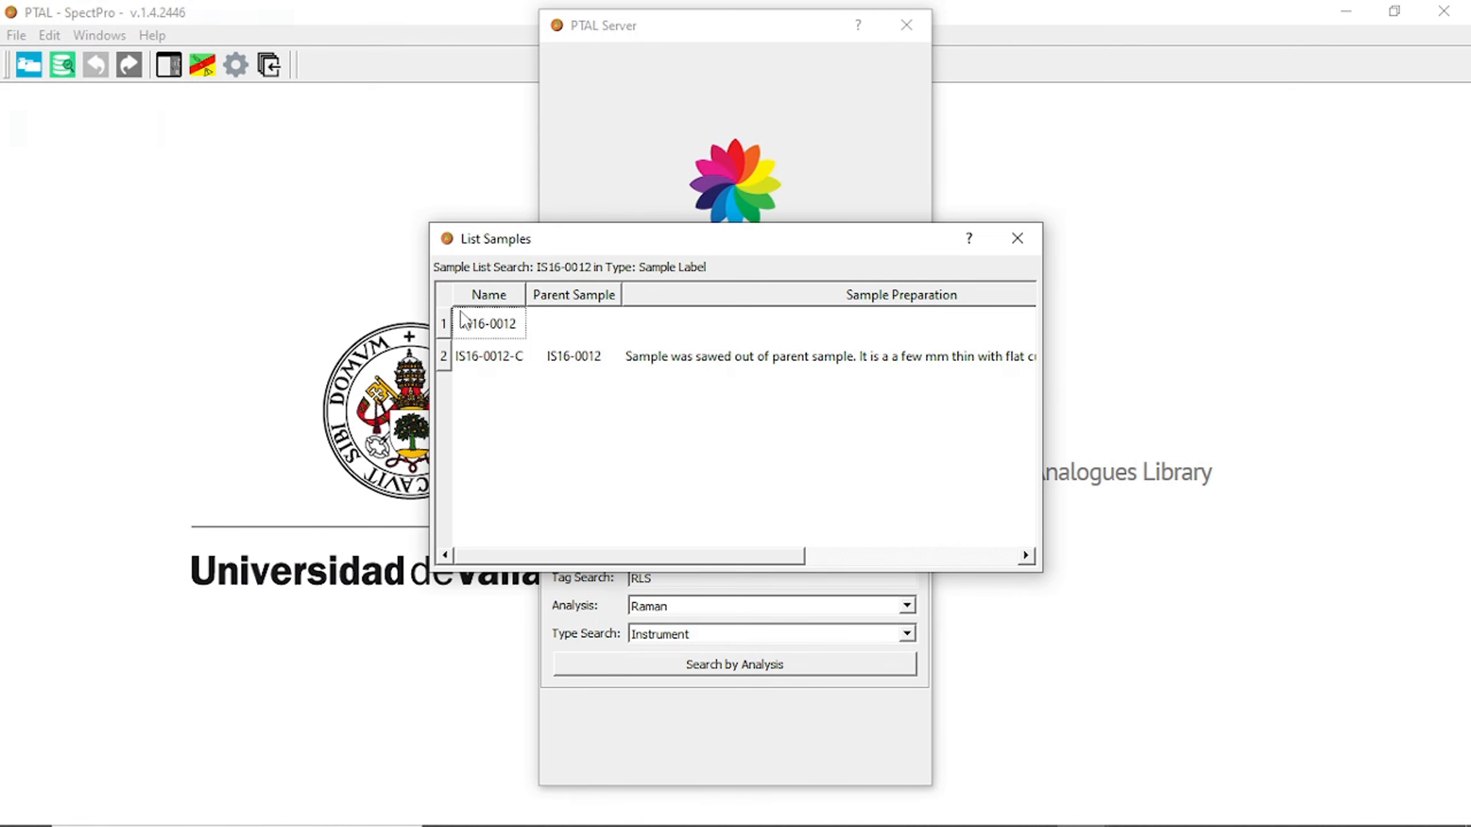
double_click(478, 330)
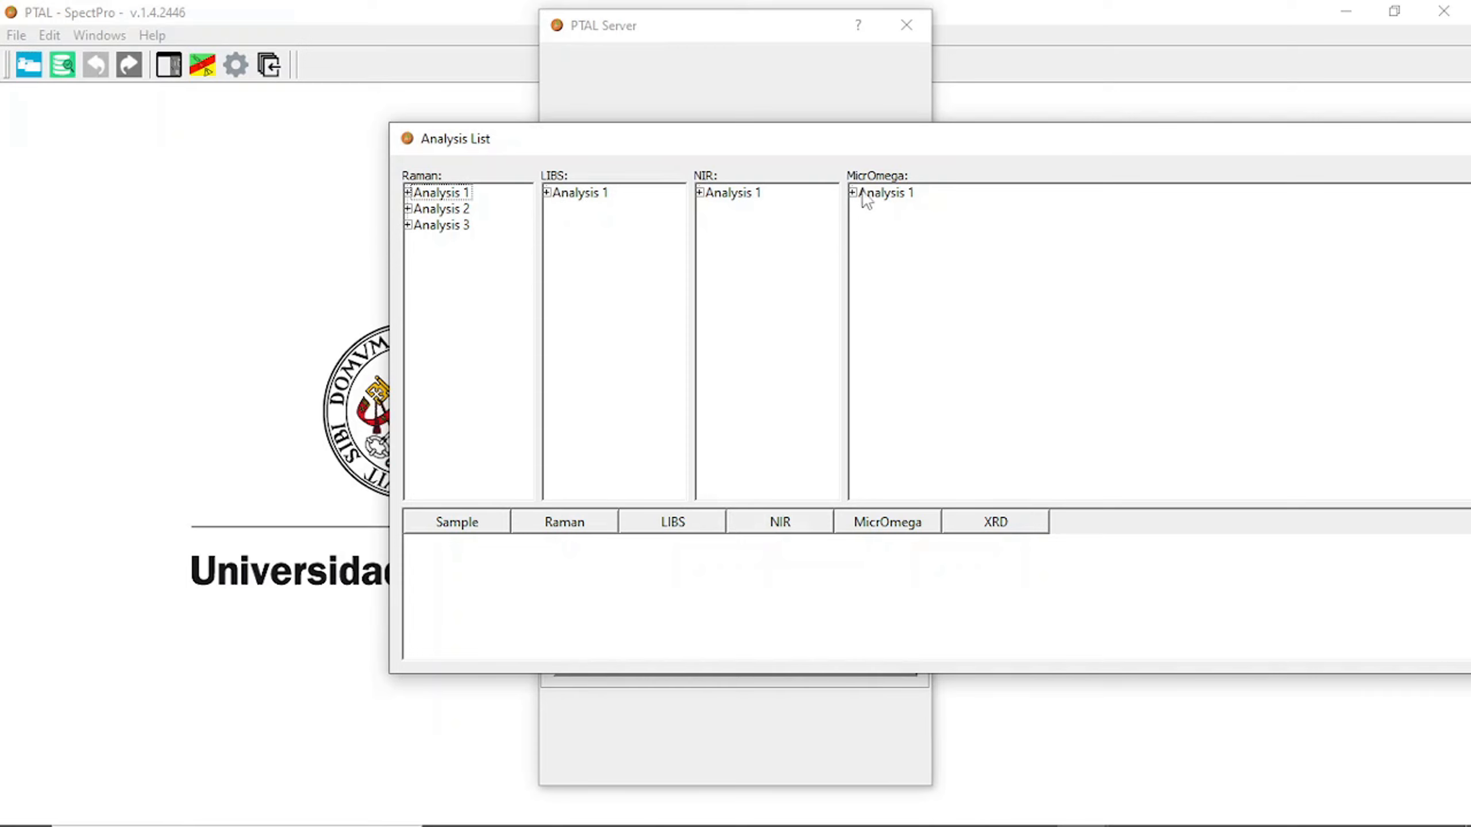
Download the spectra of Raman analyses 1 and 3 of sample IS16-0012 into the session.
click(408, 193)
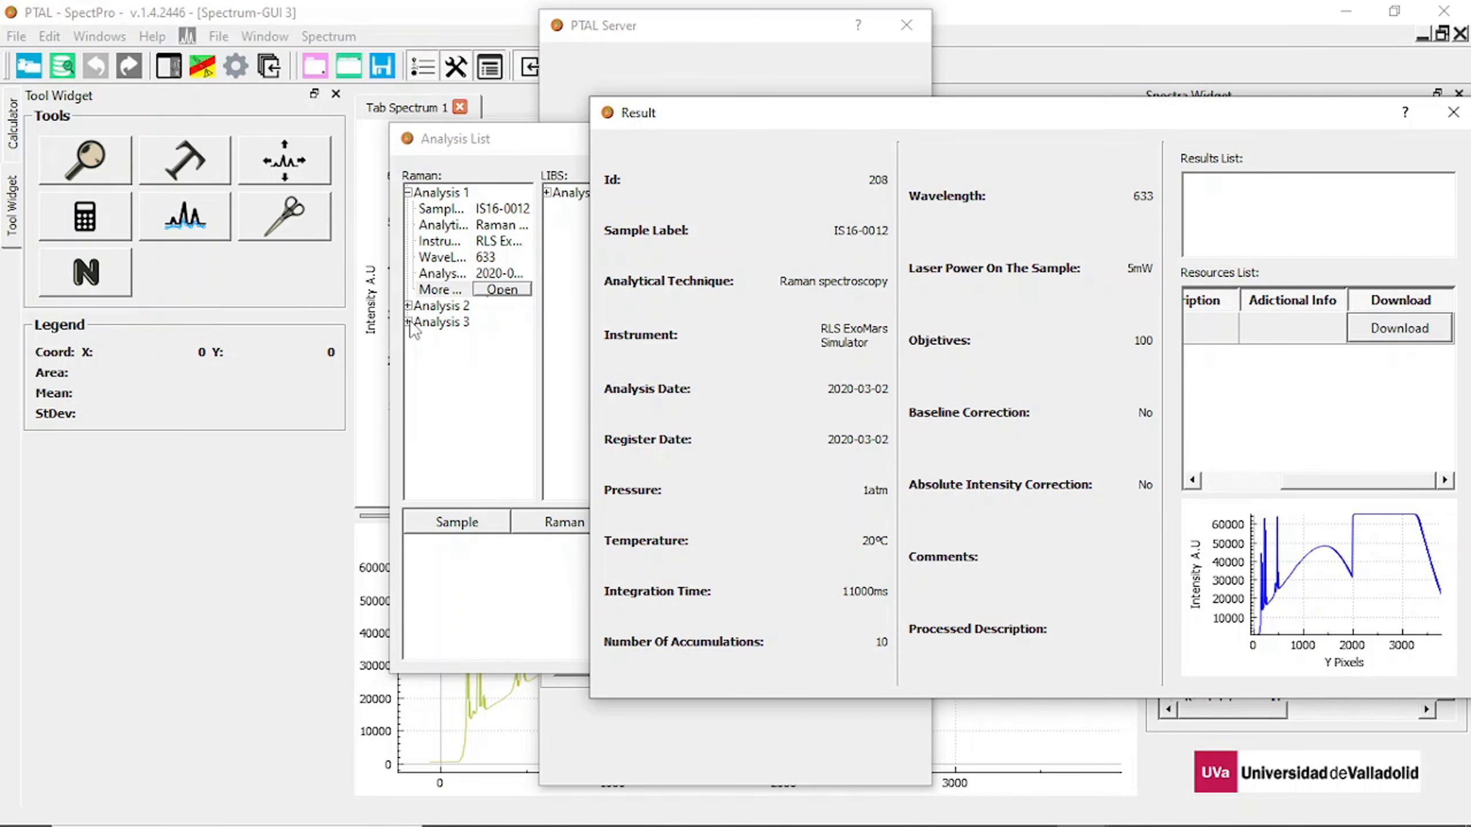
click(1377, 340)
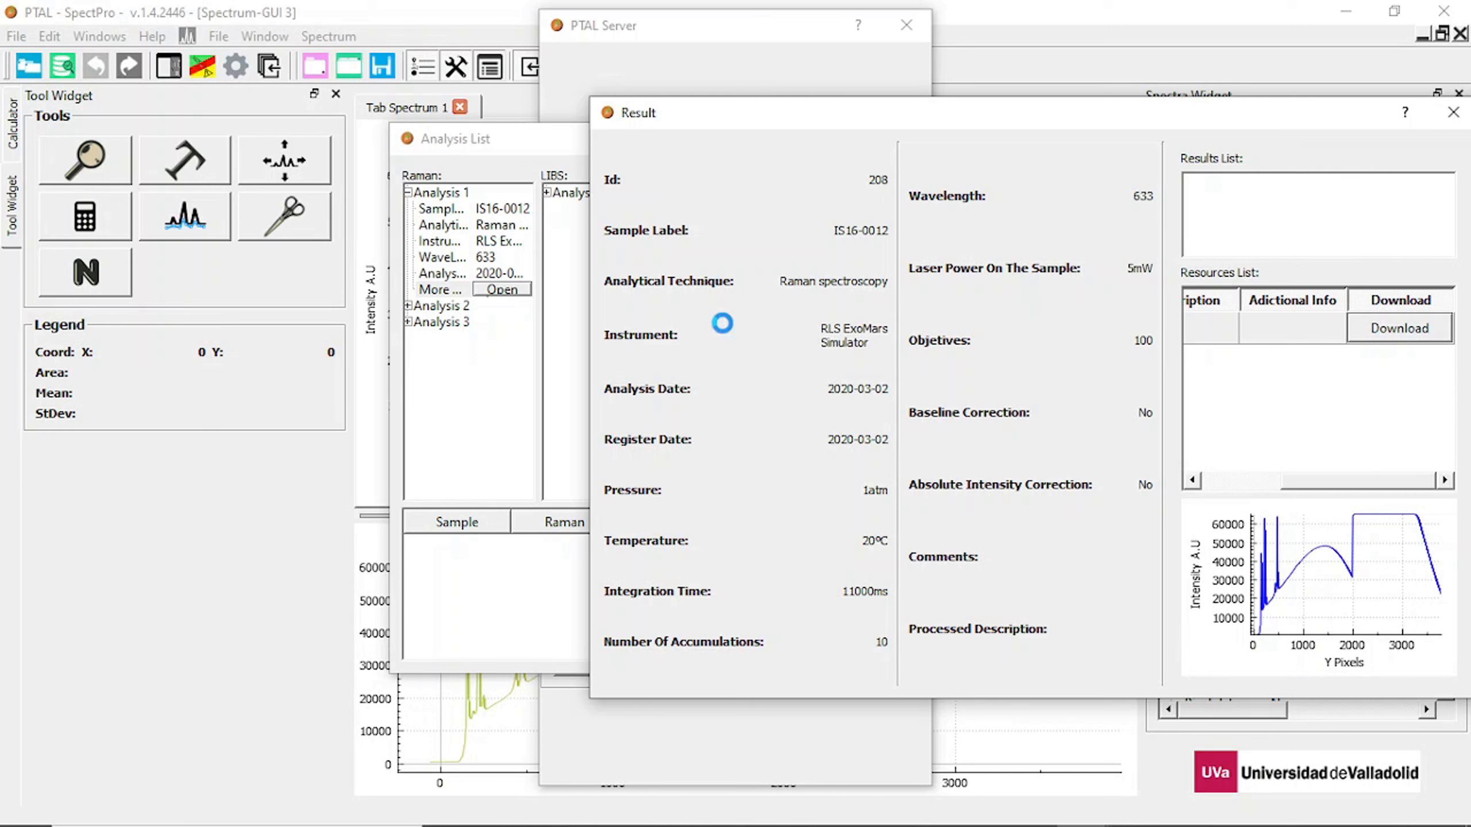
click(409, 322)
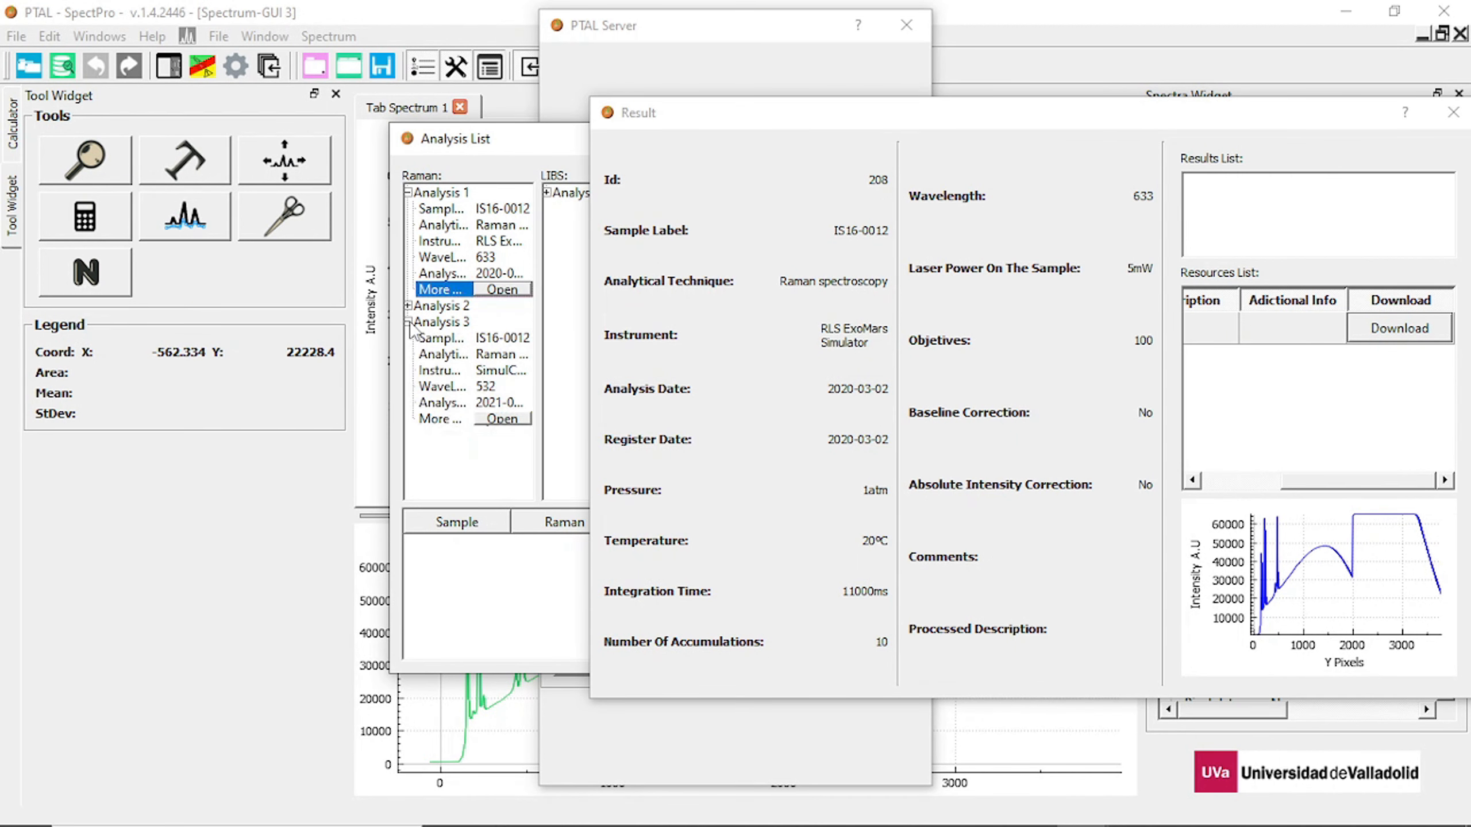
click(502, 419)
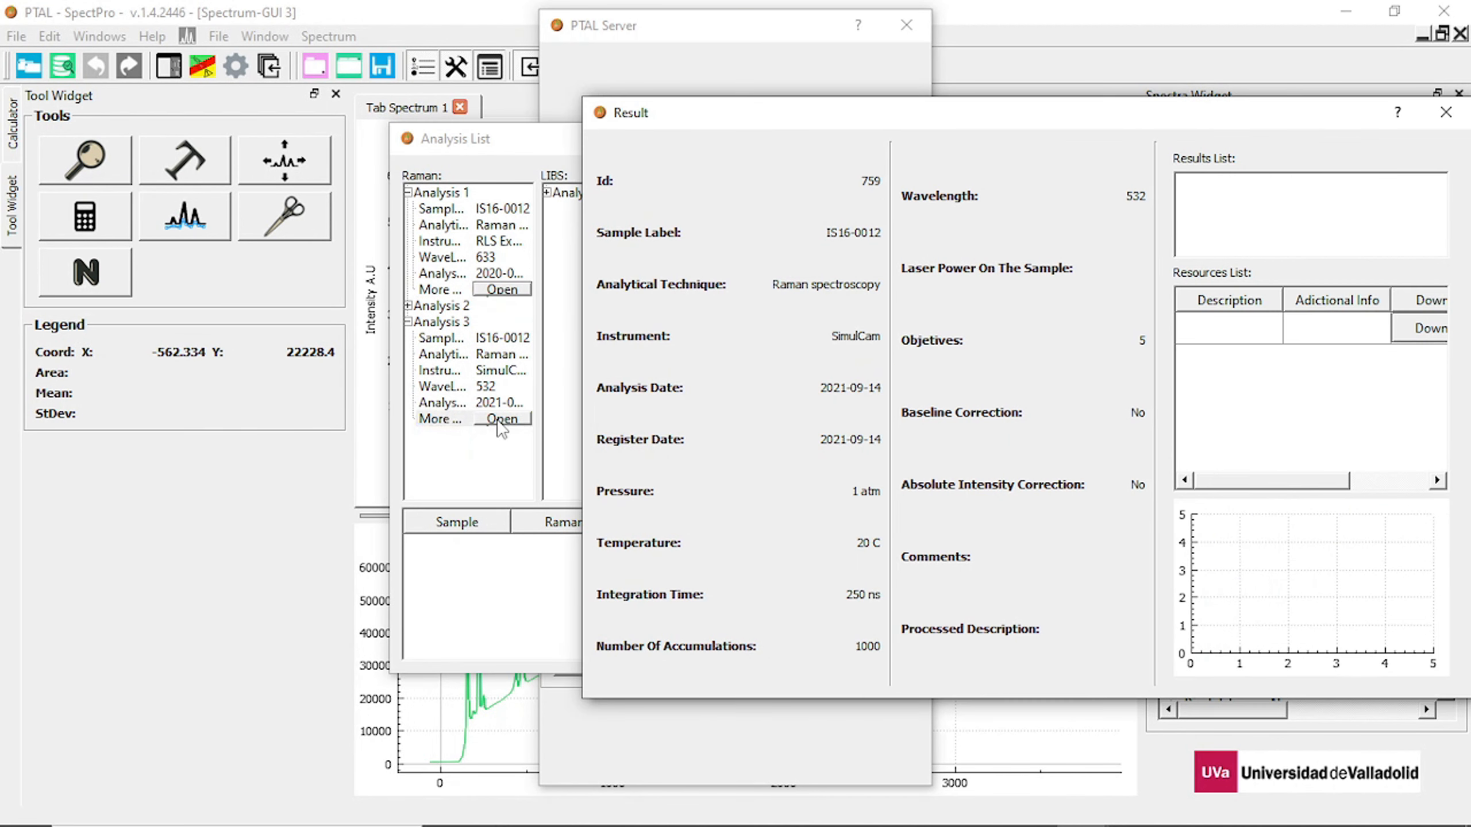
click(1417, 328)
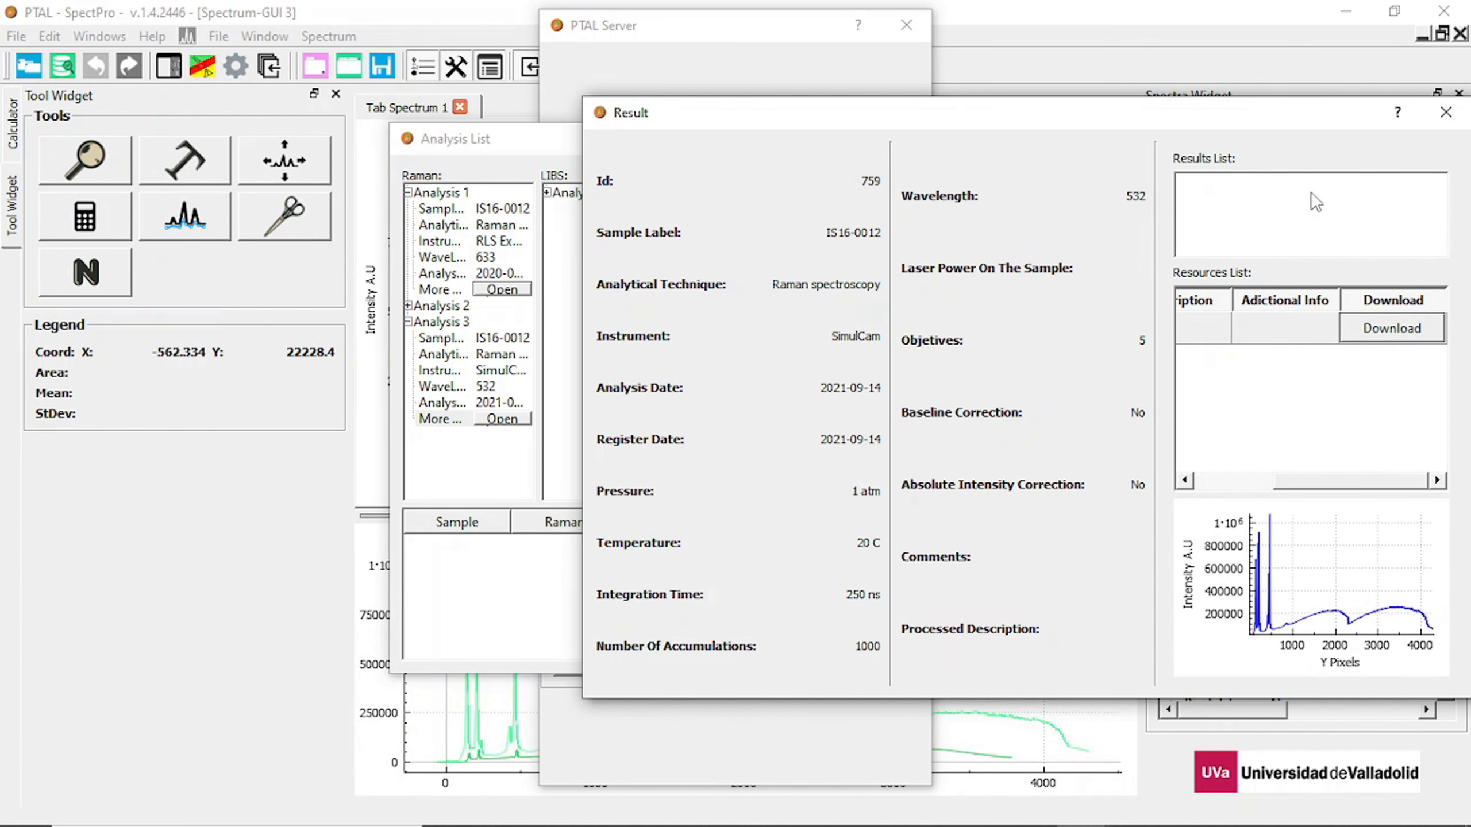
Clear the result windows, analysis list, sample list and server search away from the spectrum view.
click(1446, 114)
click(1446, 114)
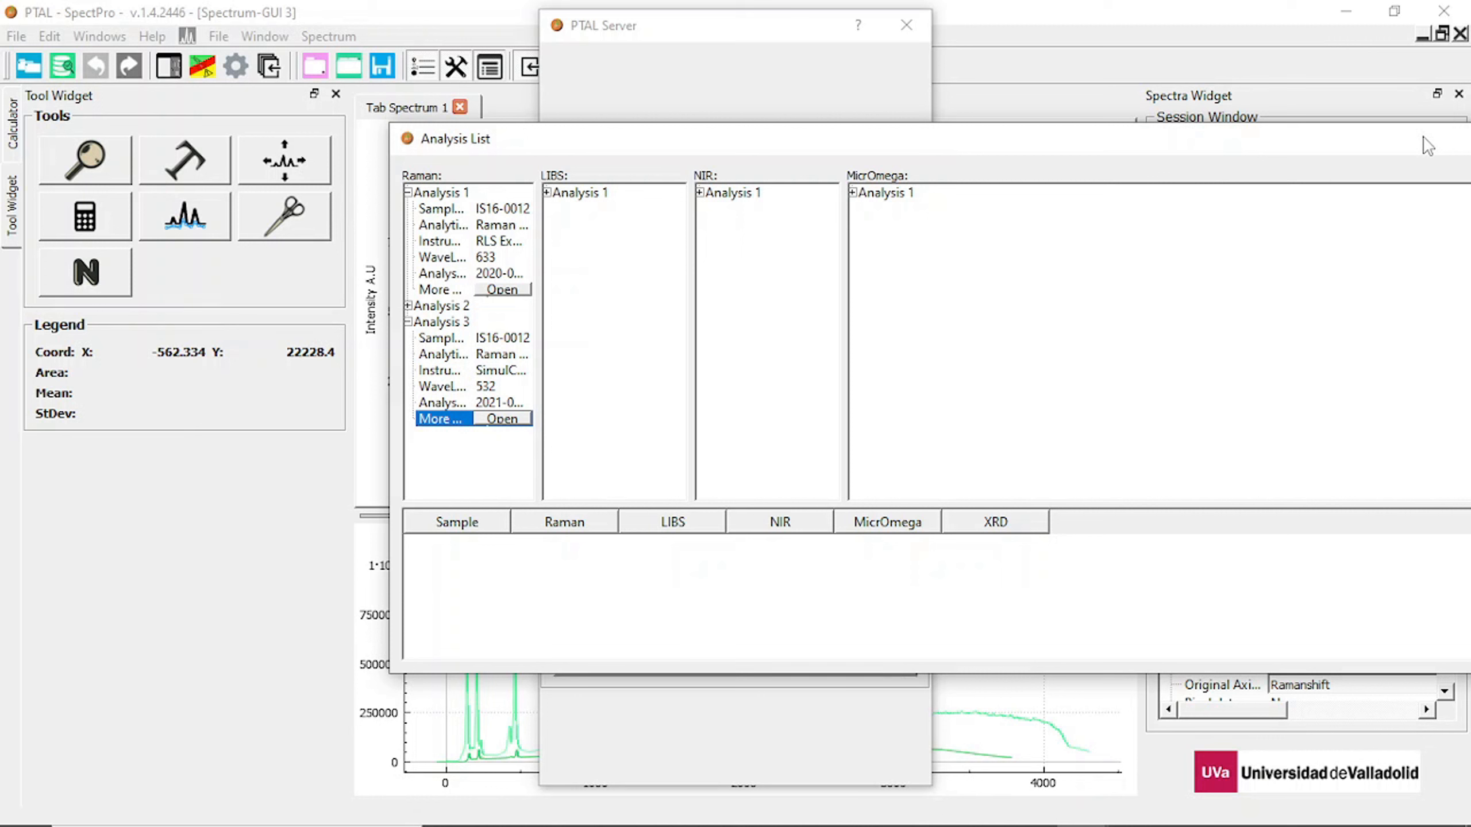
drag(1270, 140, 1222, 826)
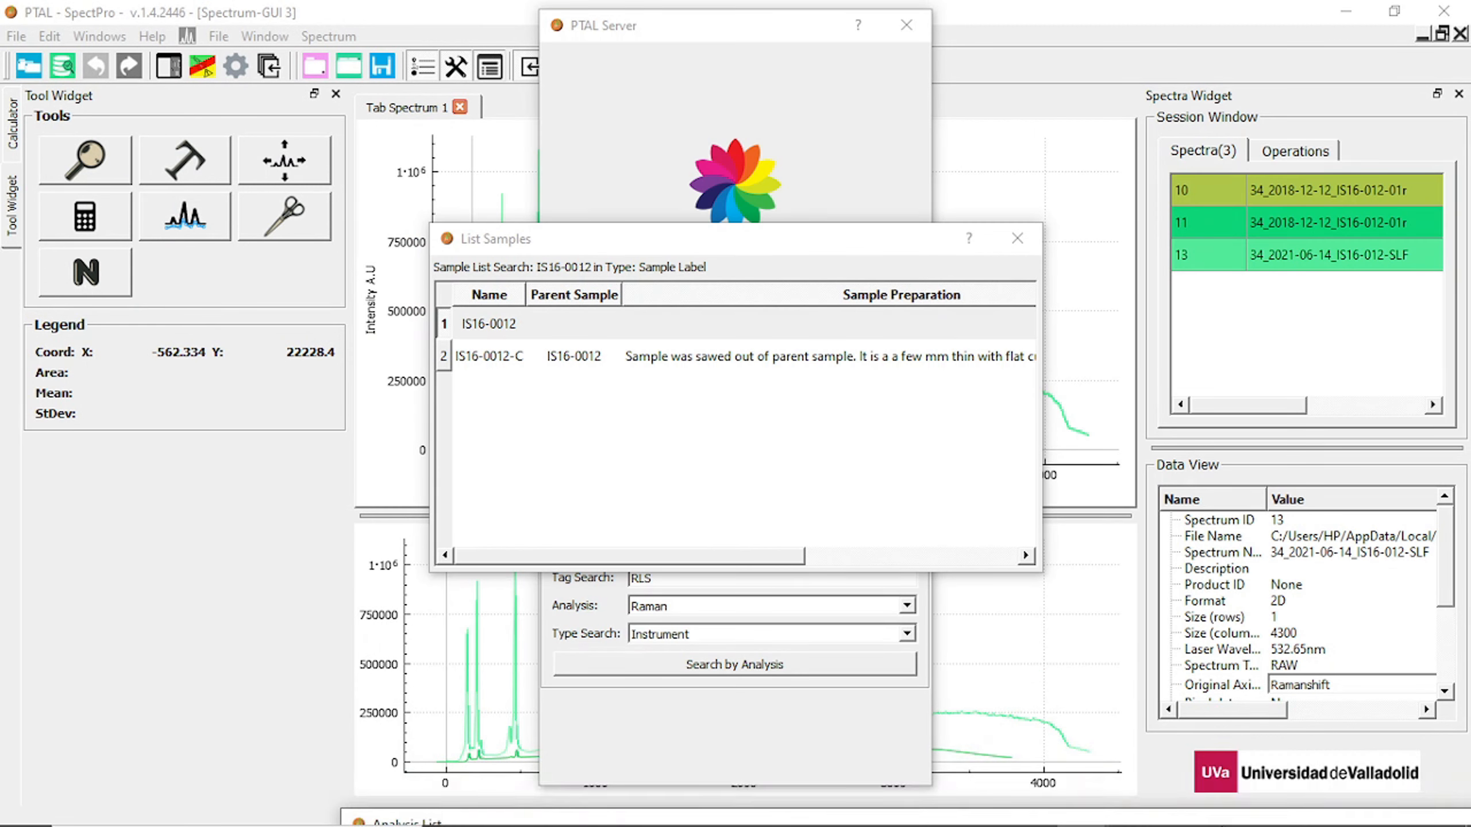
click(1017, 238)
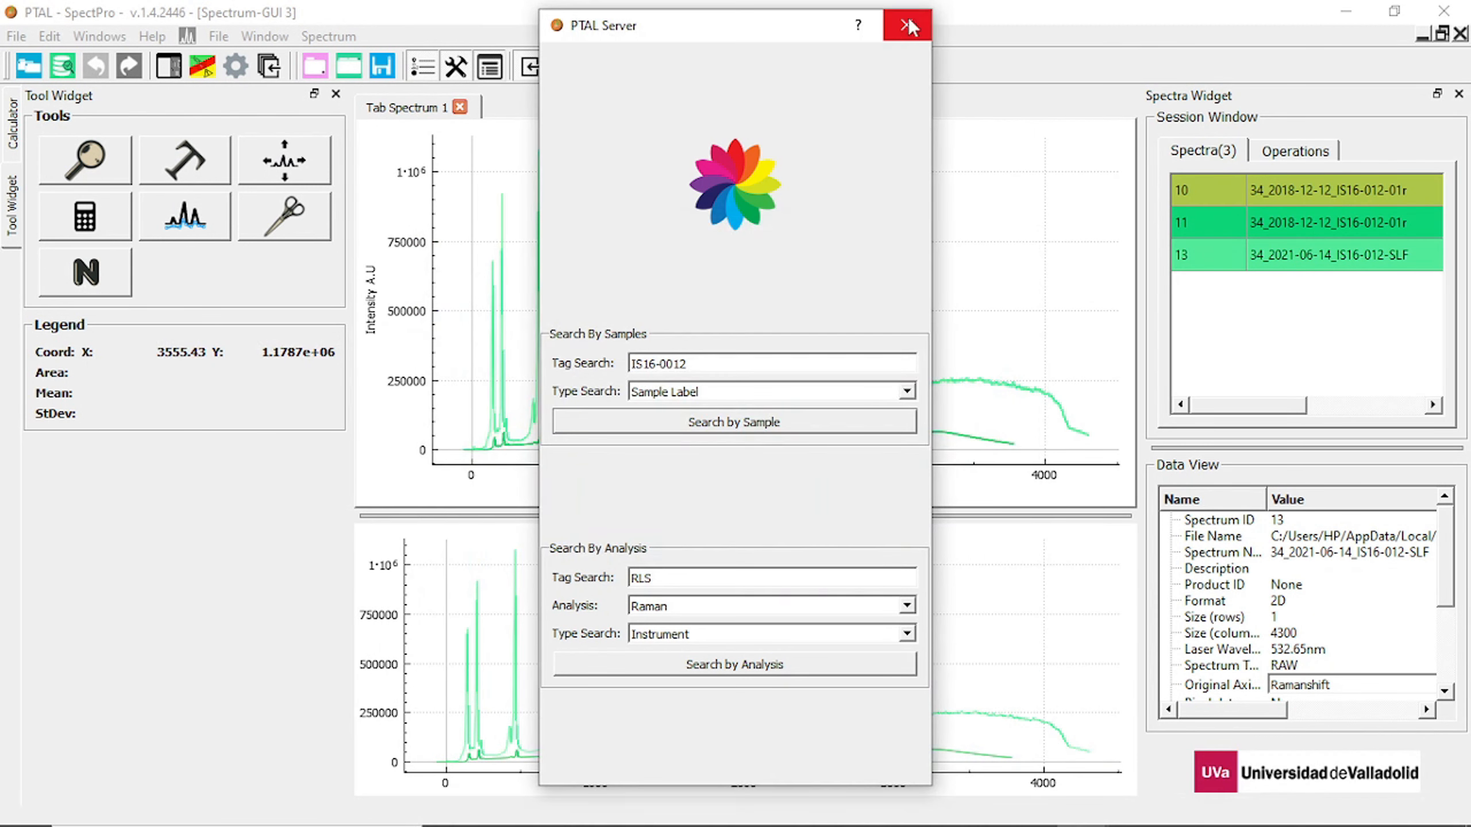
click(907, 25)
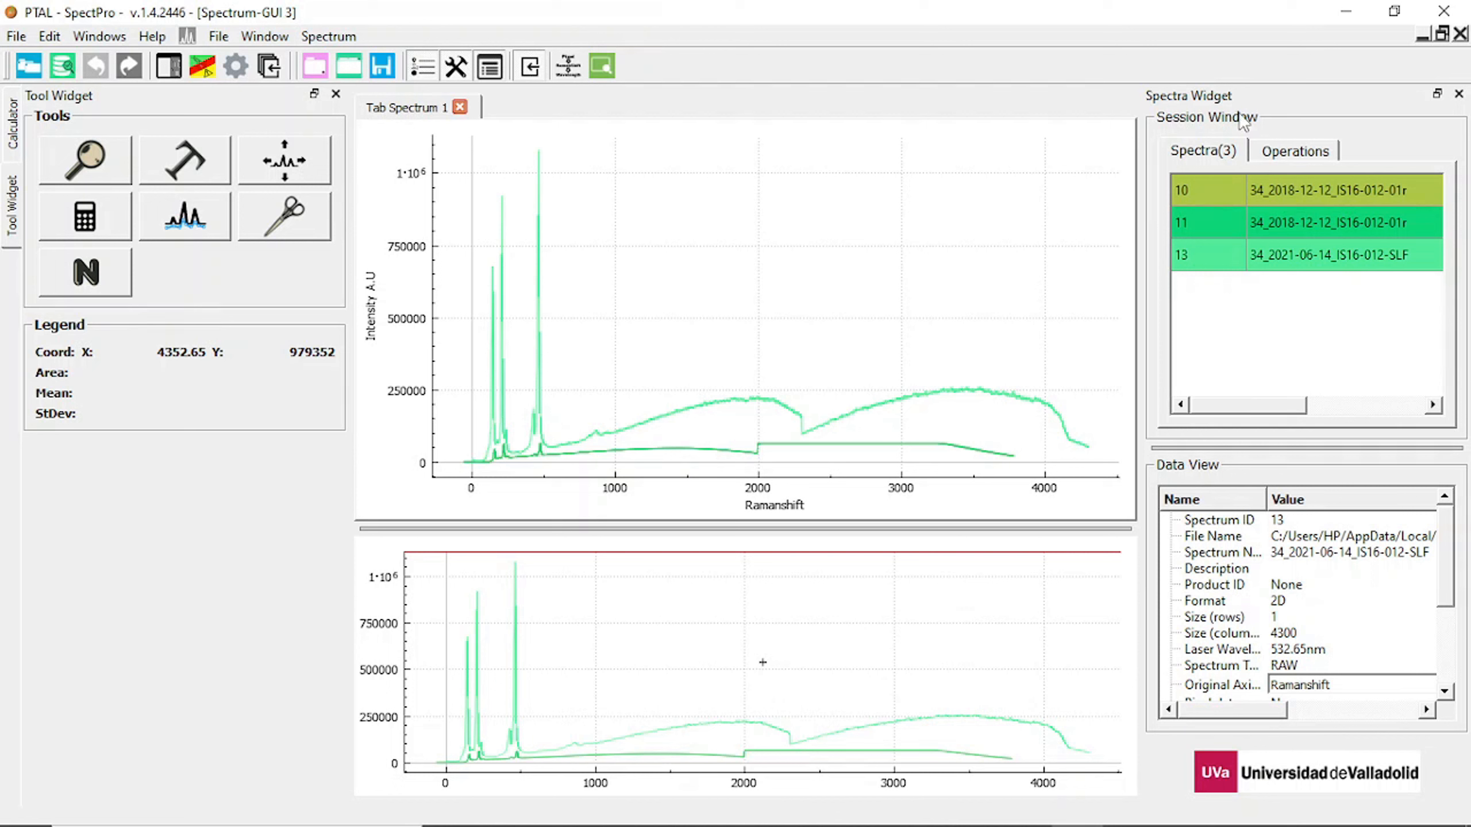
Examine each of the three loaded spectra in the session list together with their data view properties.
click(1307, 182)
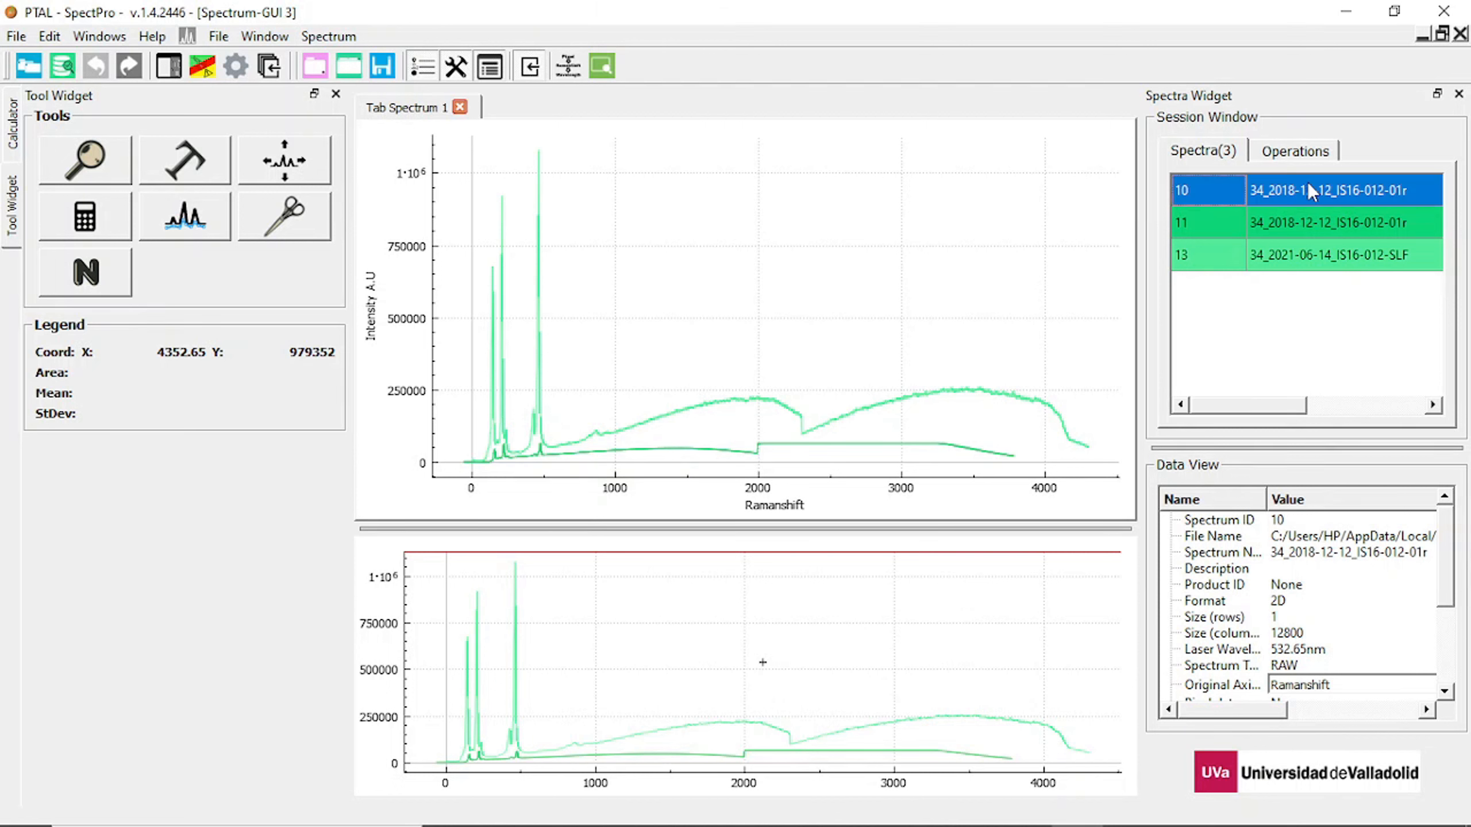
click(1314, 216)
click(1323, 253)
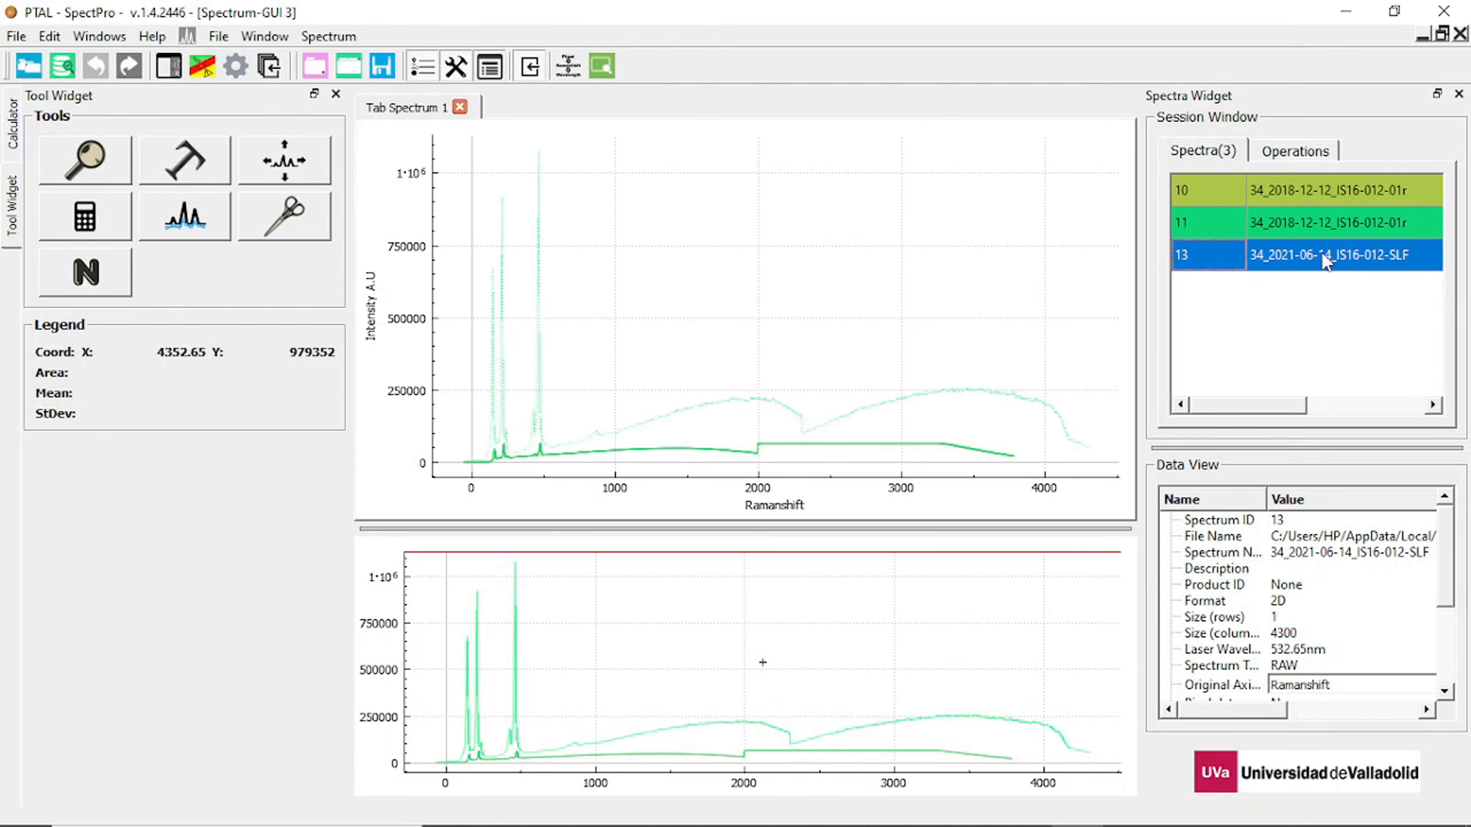
click(1346, 193)
click(1341, 227)
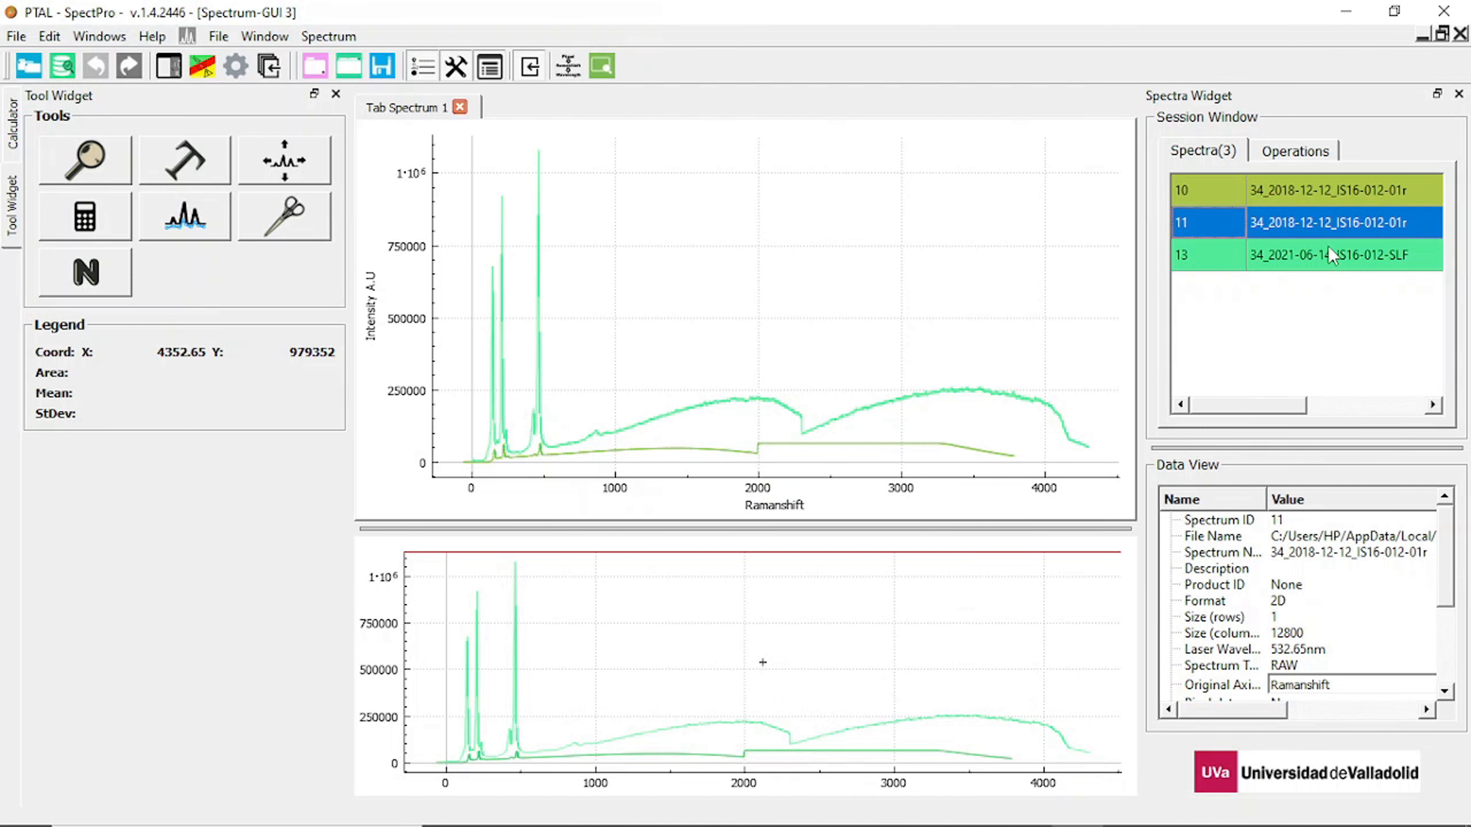
click(1330, 250)
click(1331, 193)
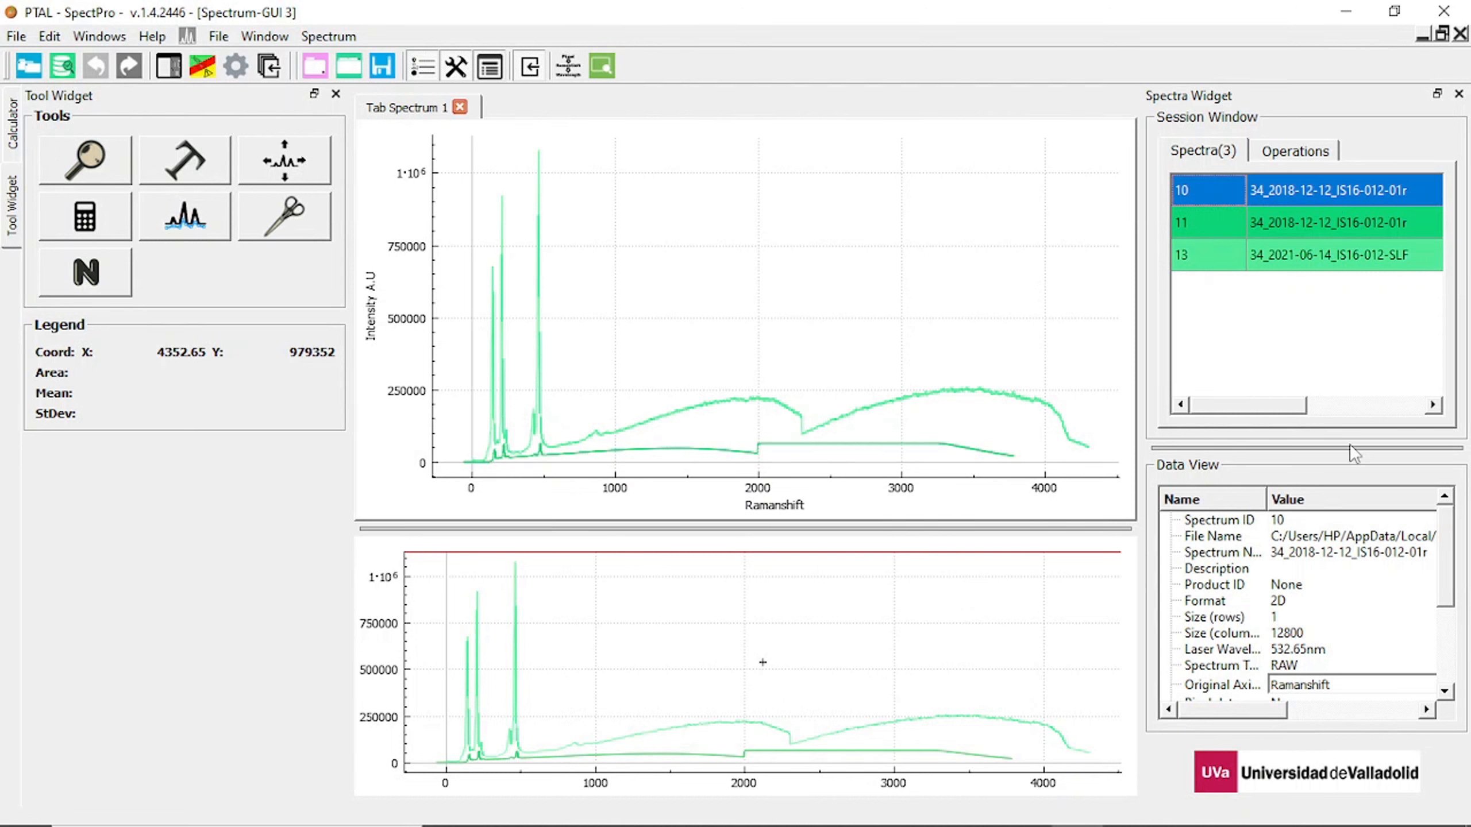
click(1446, 530)
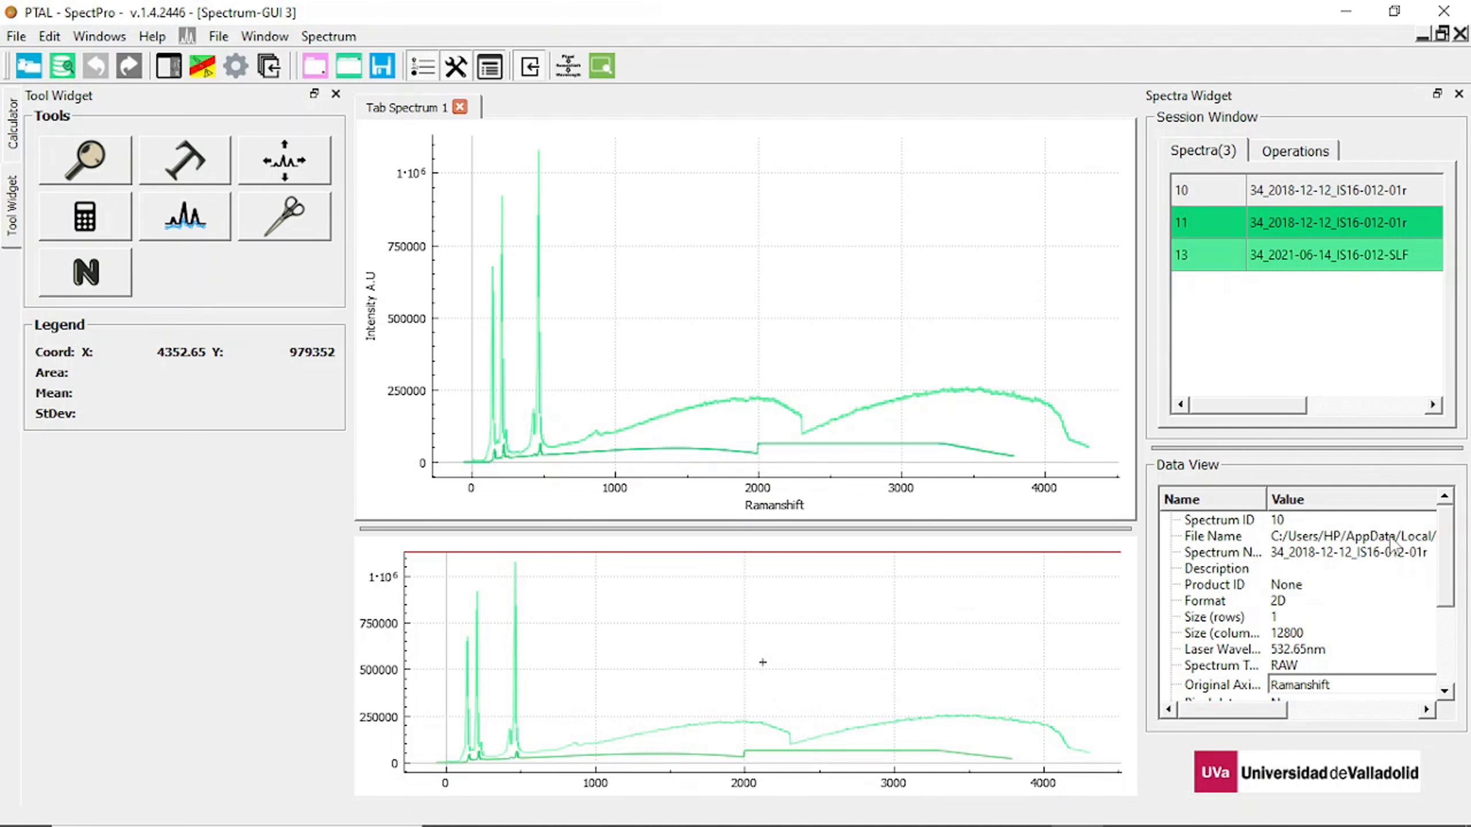
drag(1448, 553, 1450, 571)
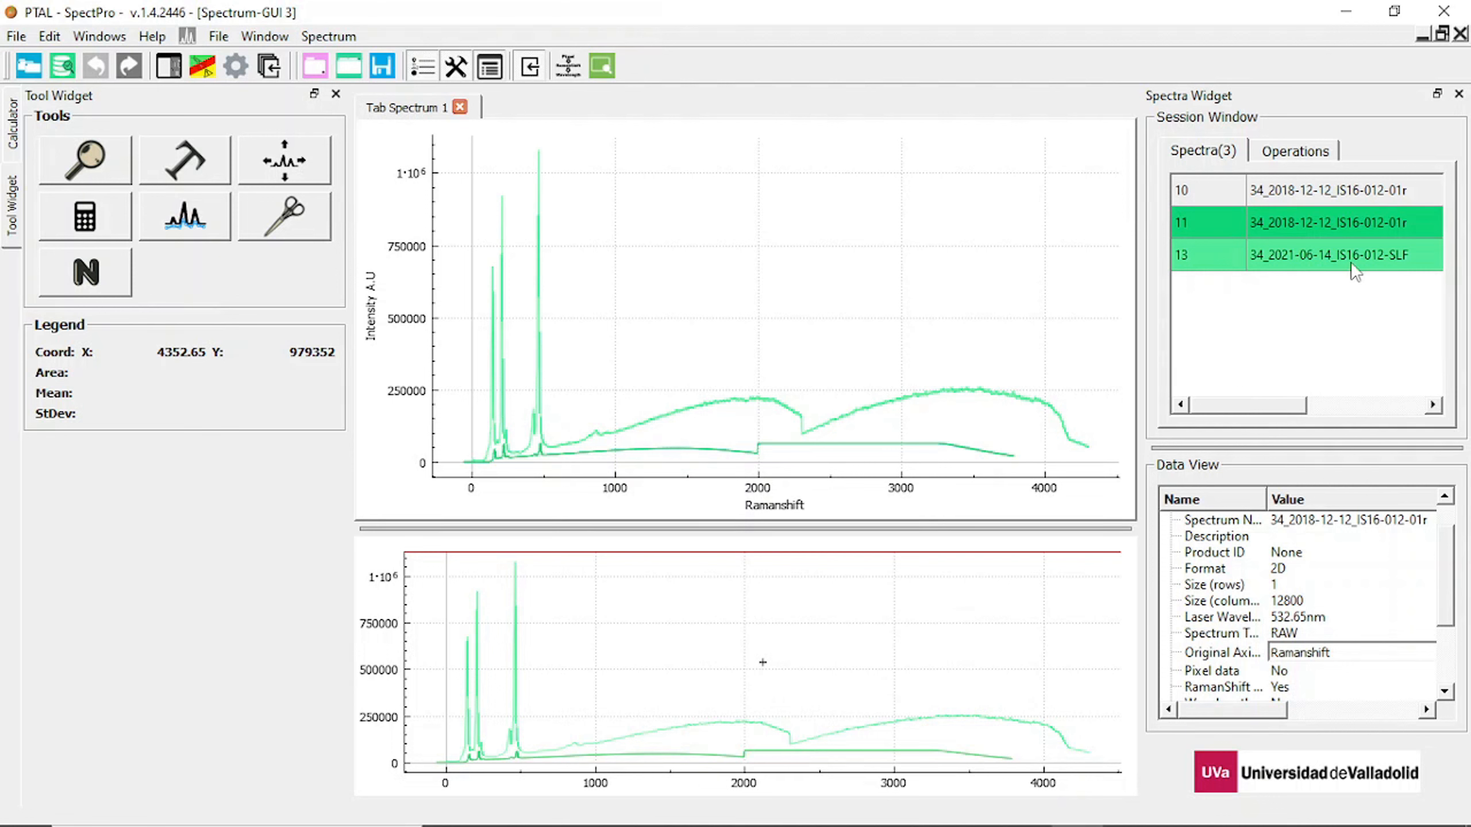
click(1323, 191)
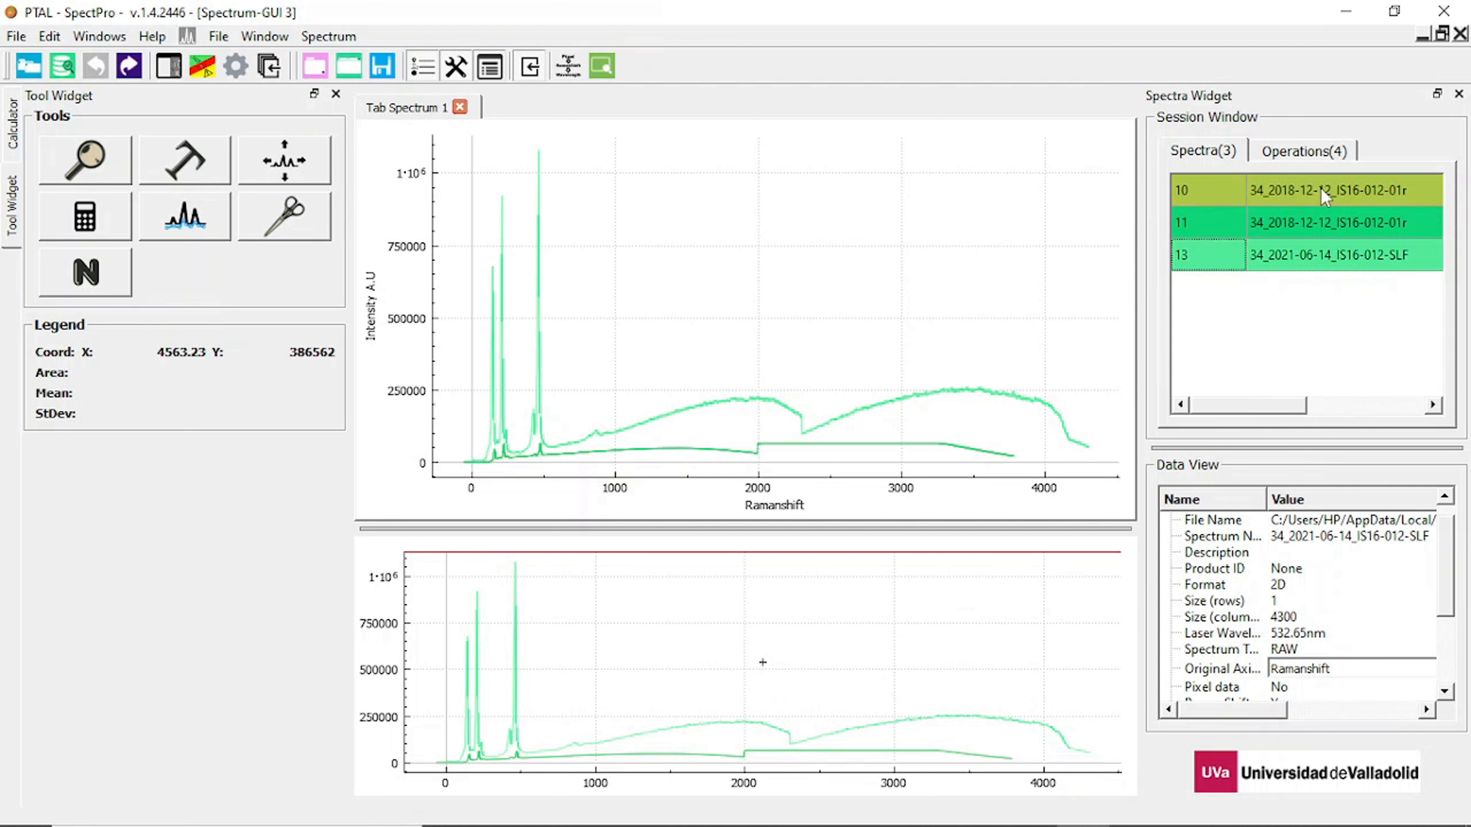
Change spectrum 34_2021-06-14_IS16-012-SLF to black and increase its line thickness.
right_click(1323, 264)
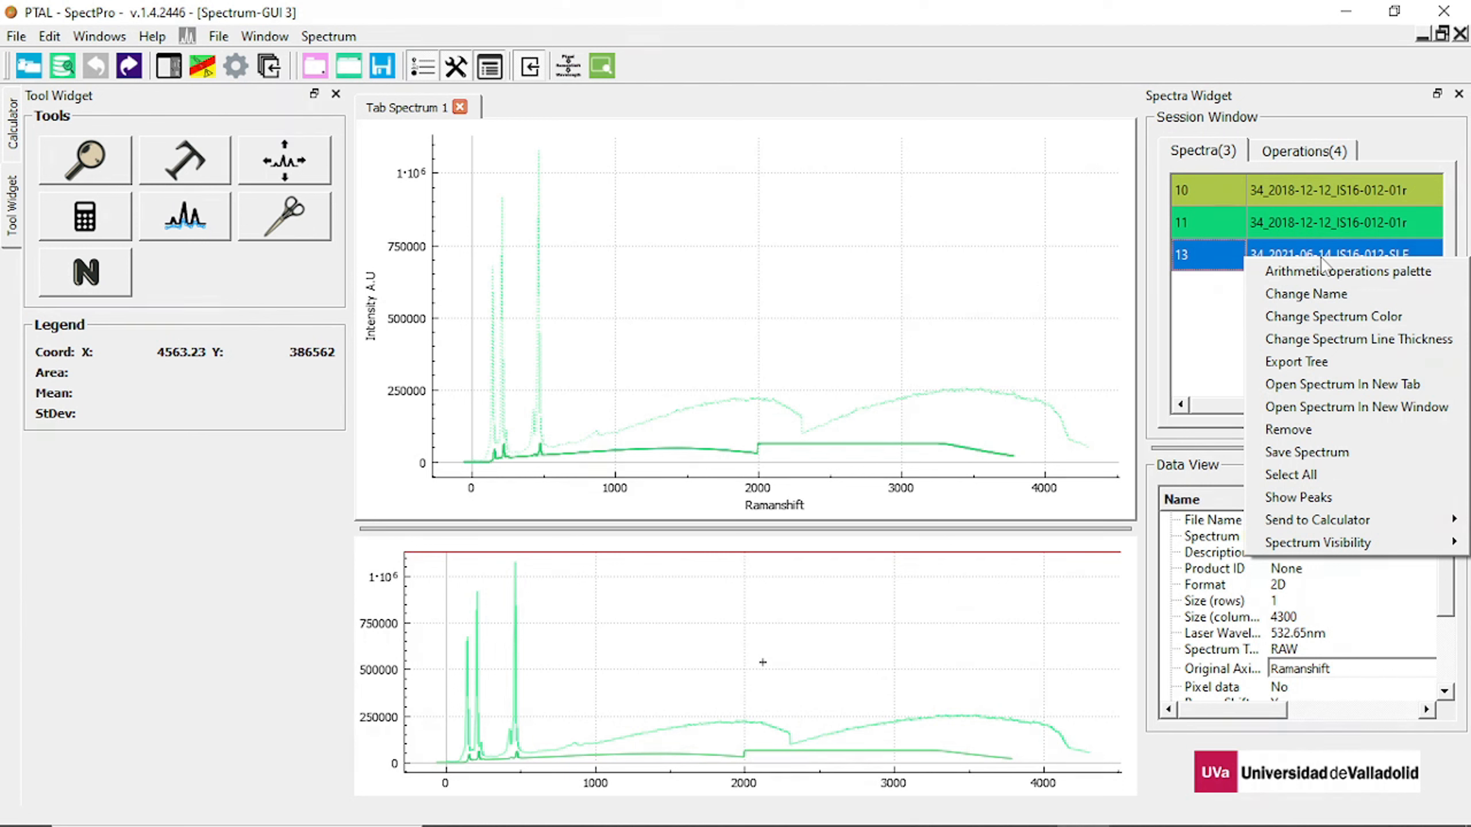
click(1312, 317)
right_click(1250, 262)
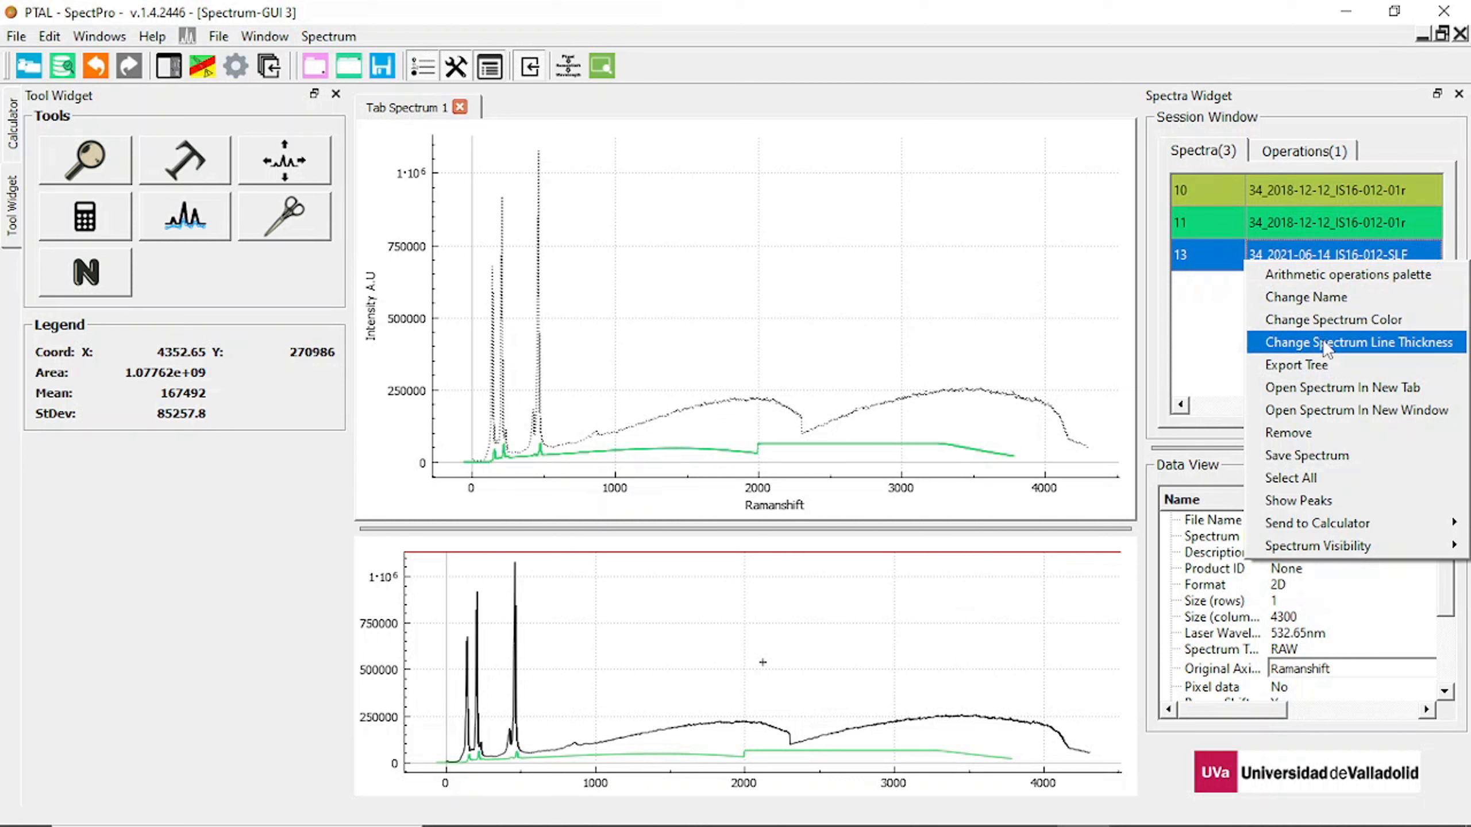
click(1323, 342)
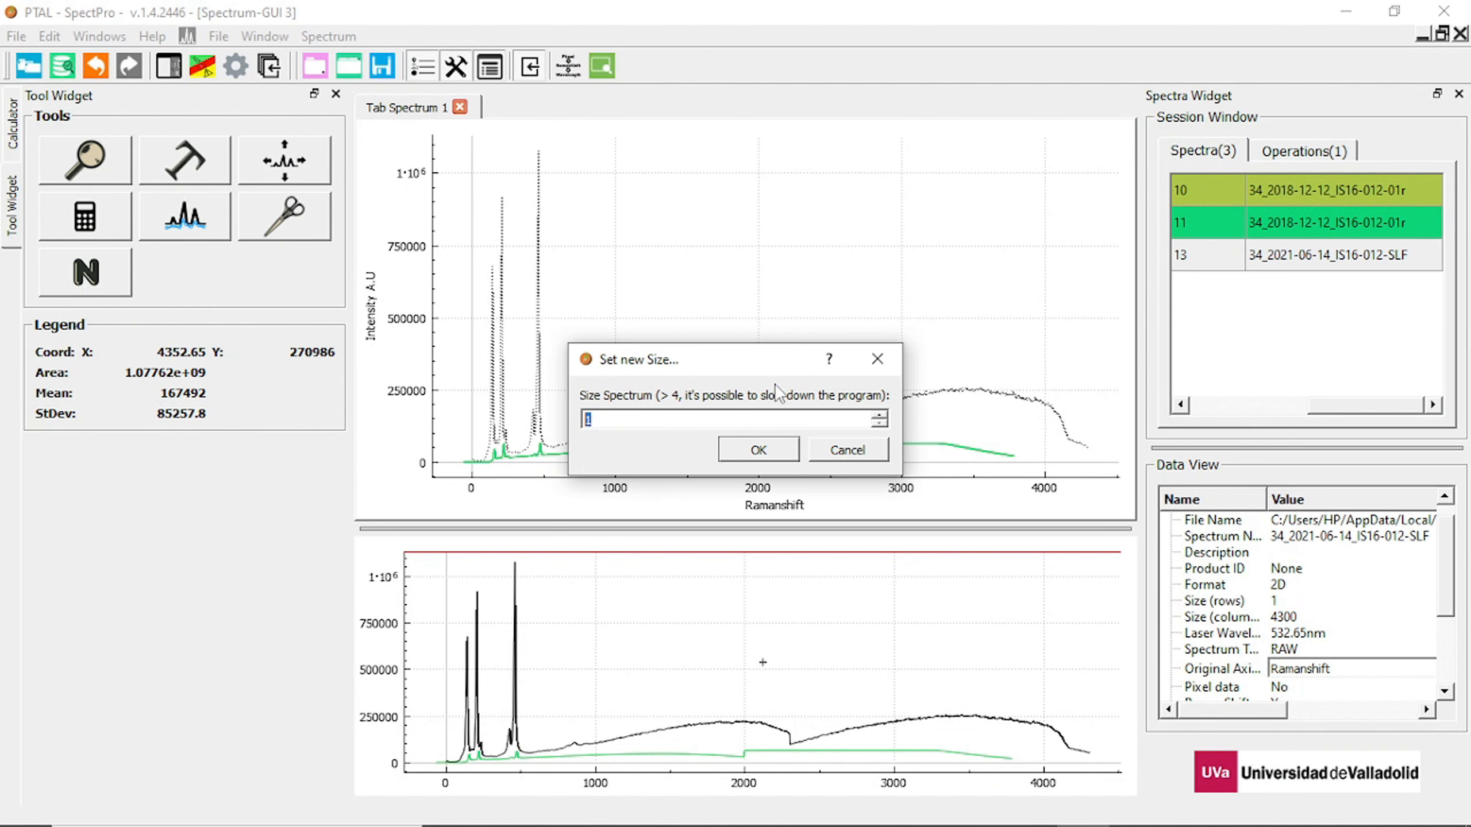
click(782, 455)
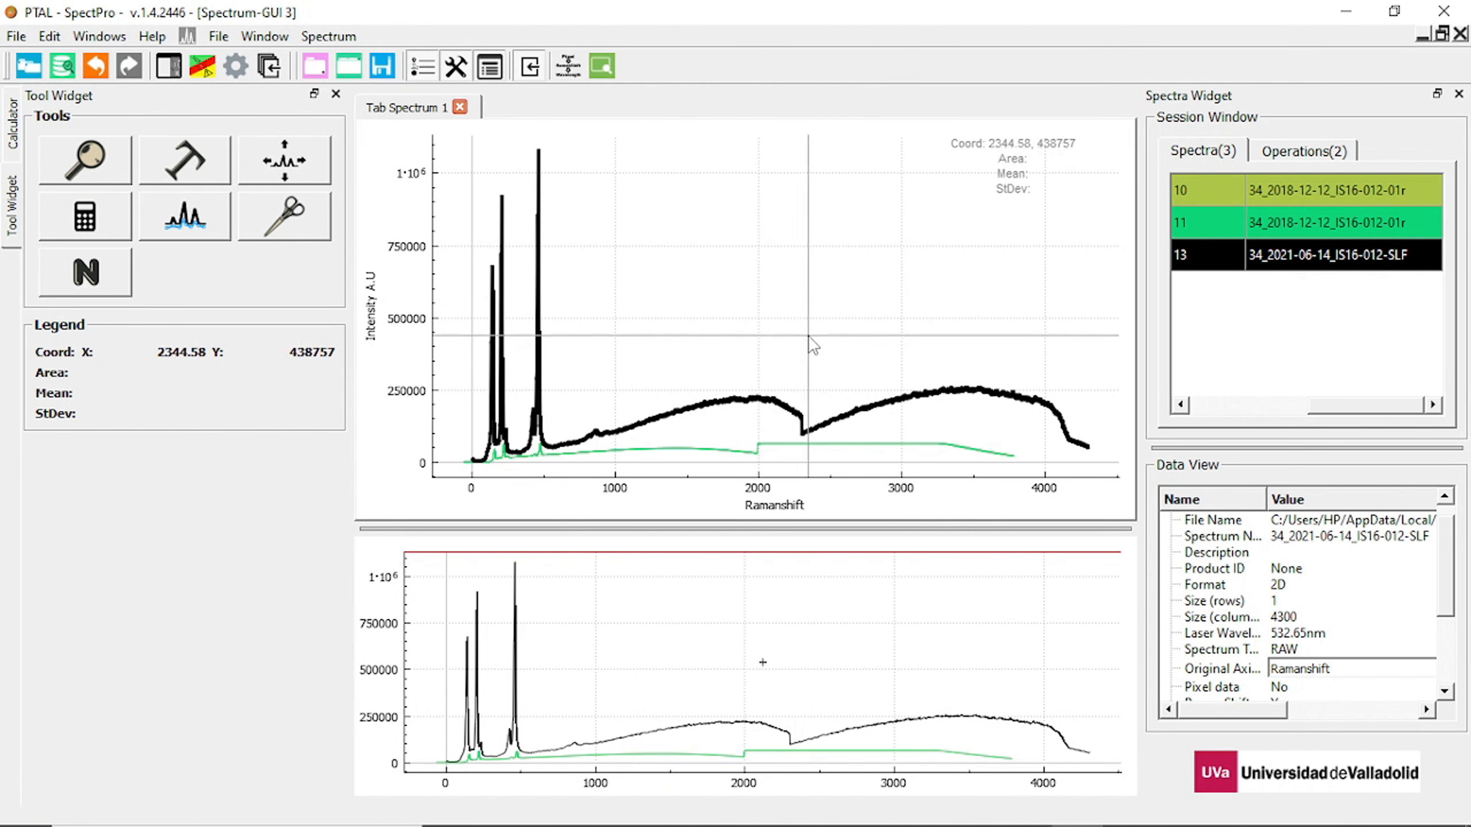
Remove both 34_2018-12-12_IS16-012-01r spectra from the session without saving them.
click(1333, 197)
key(Delete)
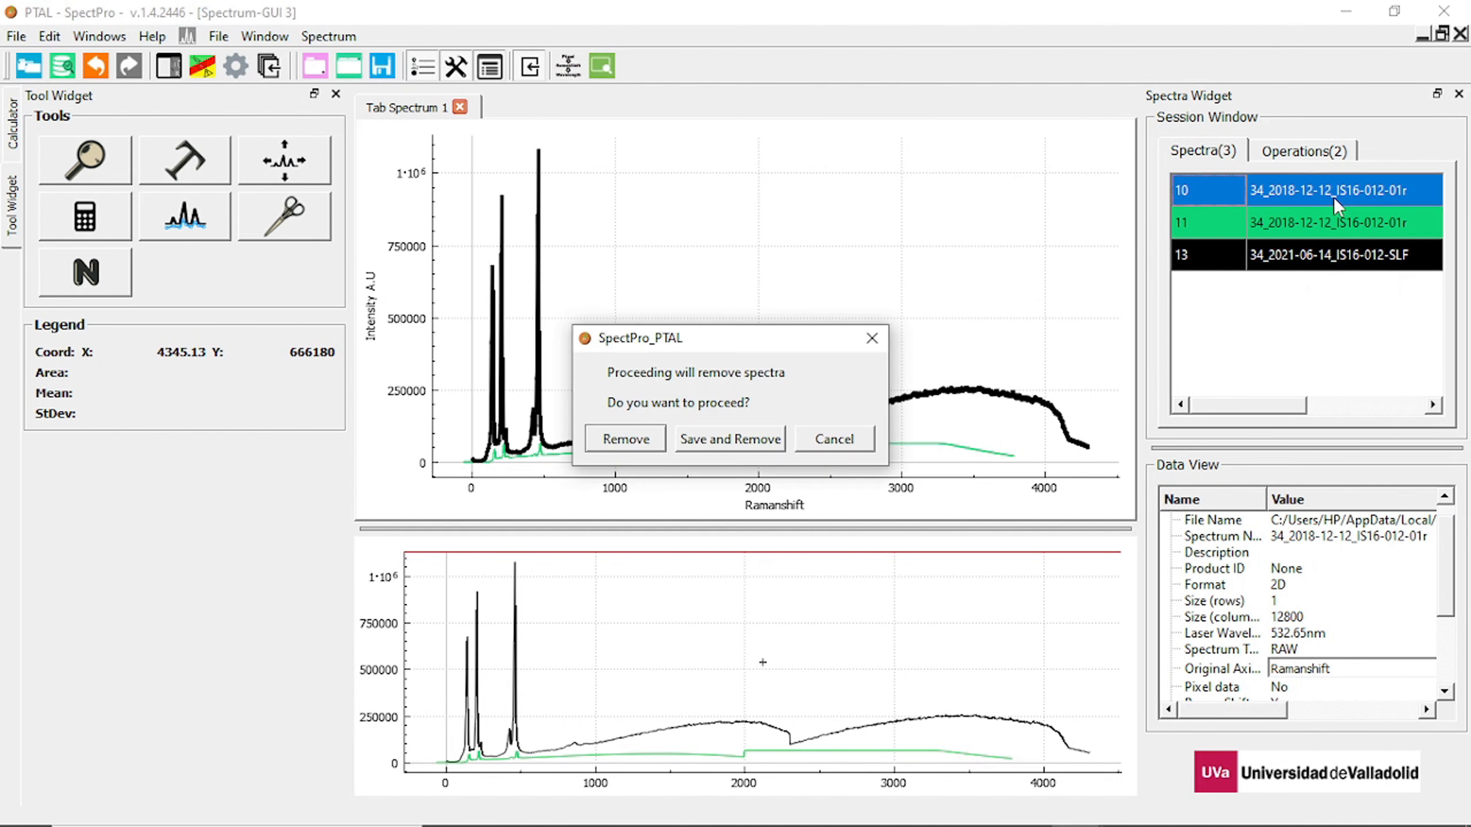
click(626, 440)
click(1268, 189)
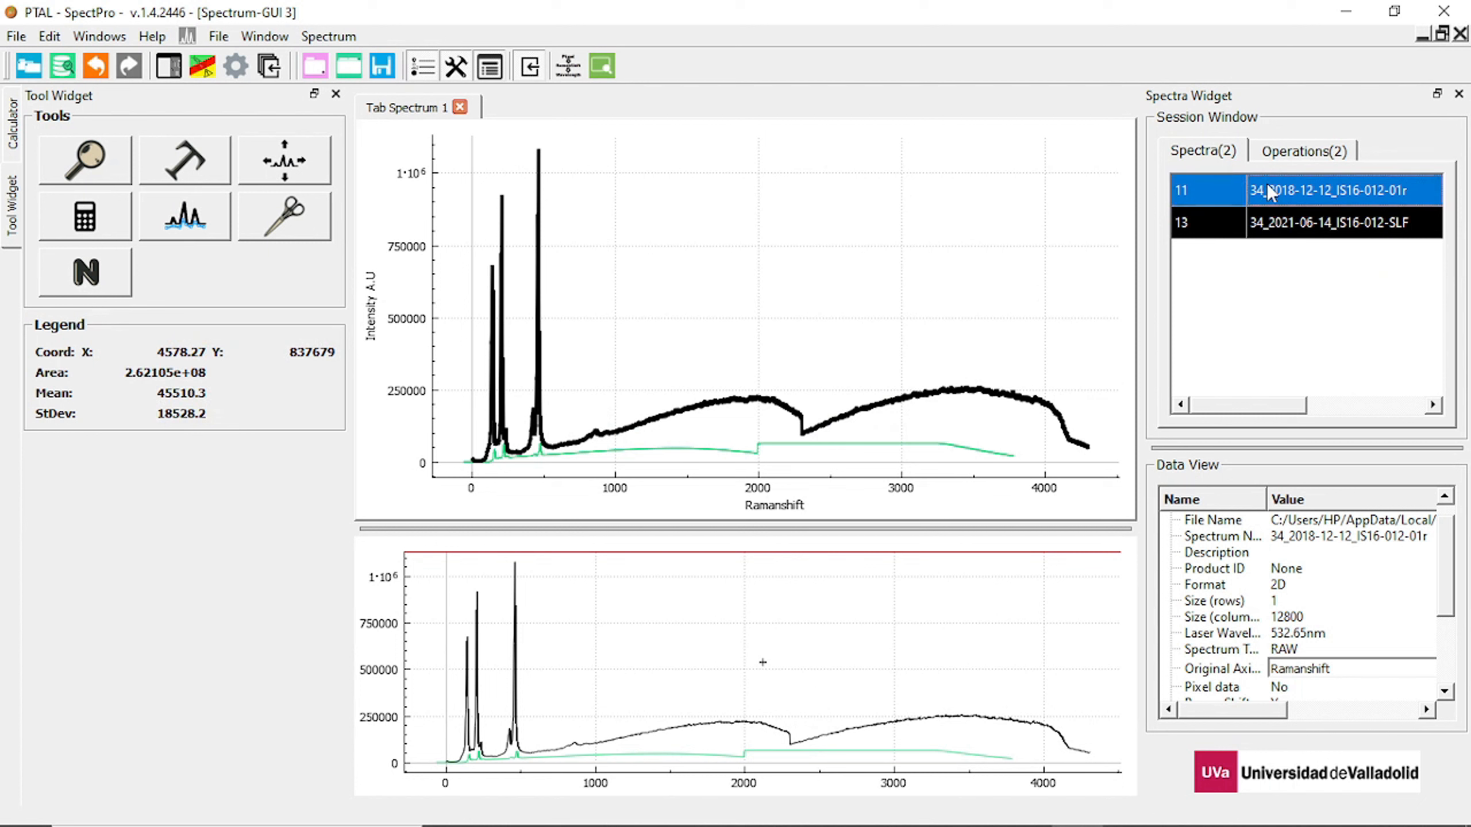
key(Delete)
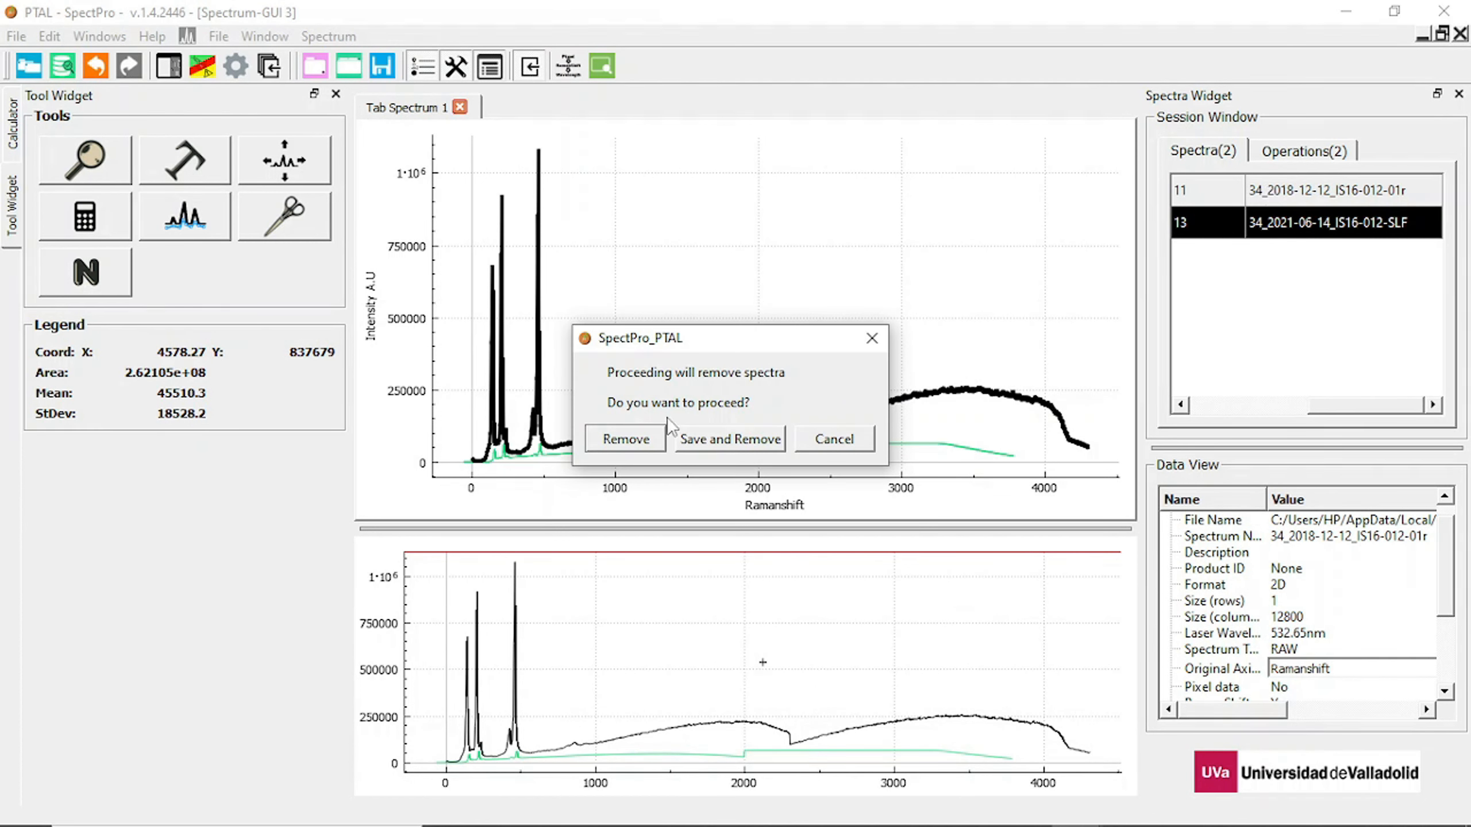
click(631, 440)
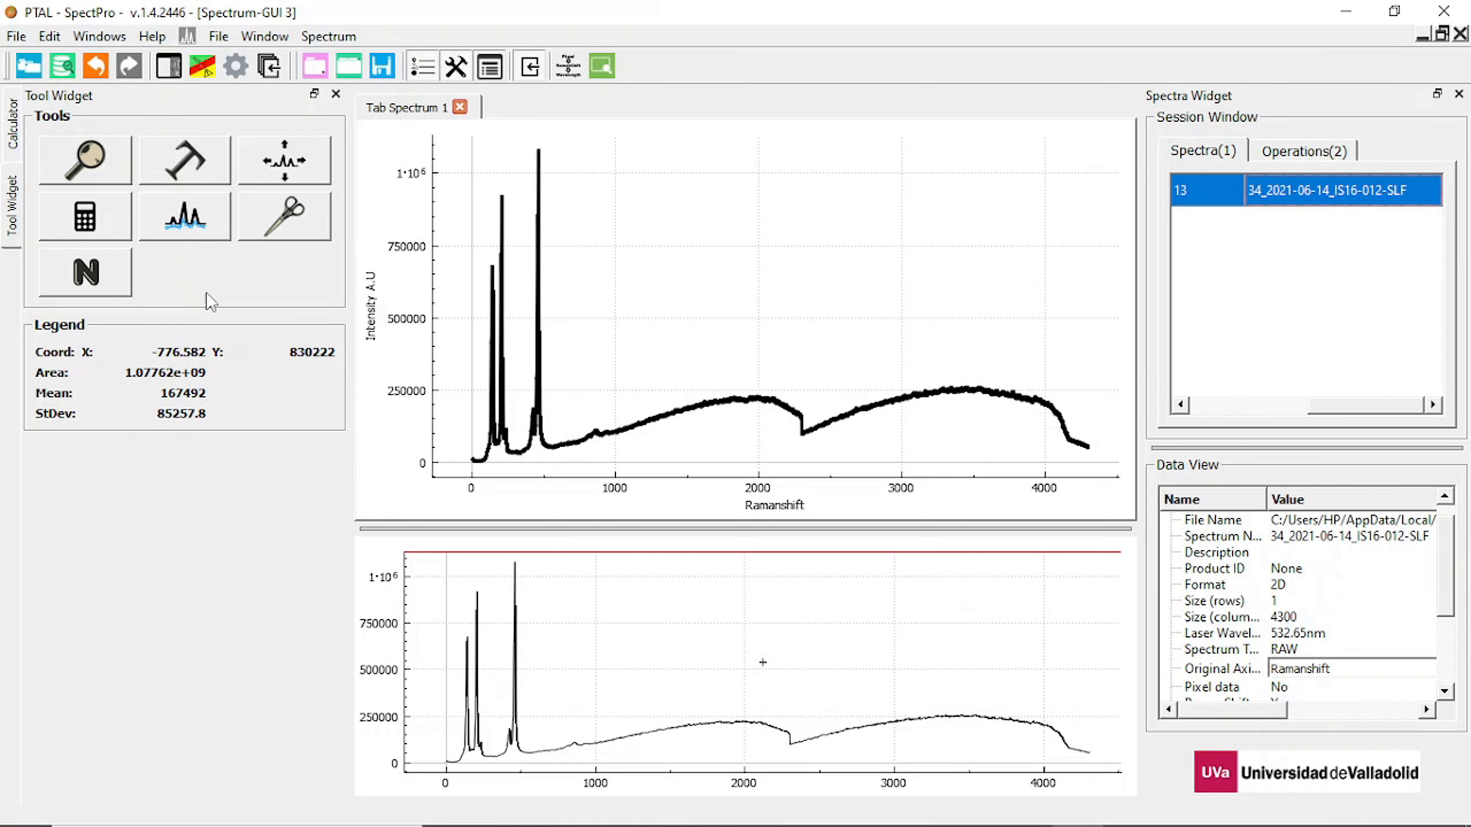
Magnify the first two peaks, from about 67 to 267 on the Ramanshift axis, and restore the full view.
click(70, 162)
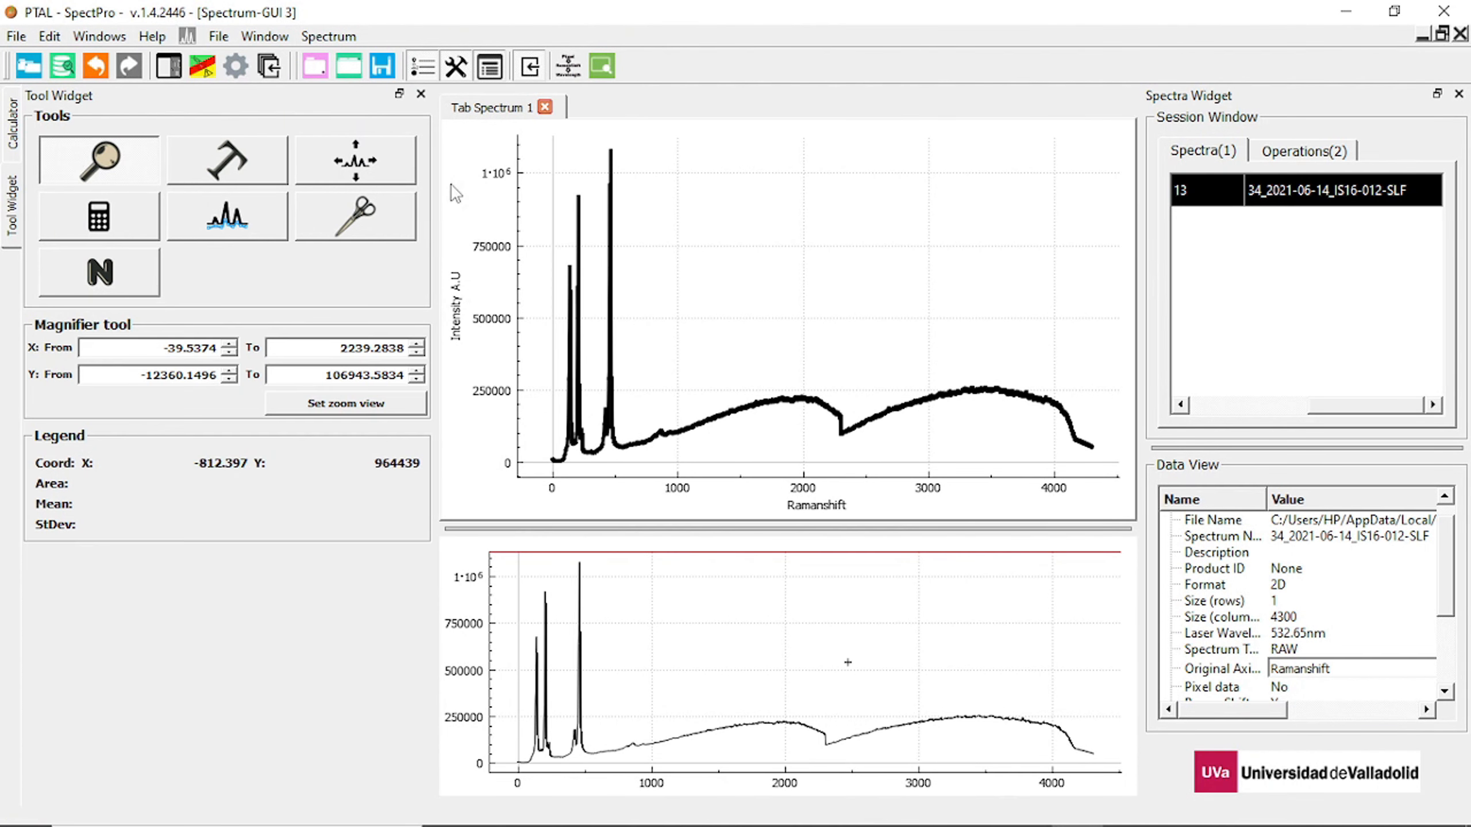
drag(546, 149, 666, 462)
drag(587, 136, 715, 374)
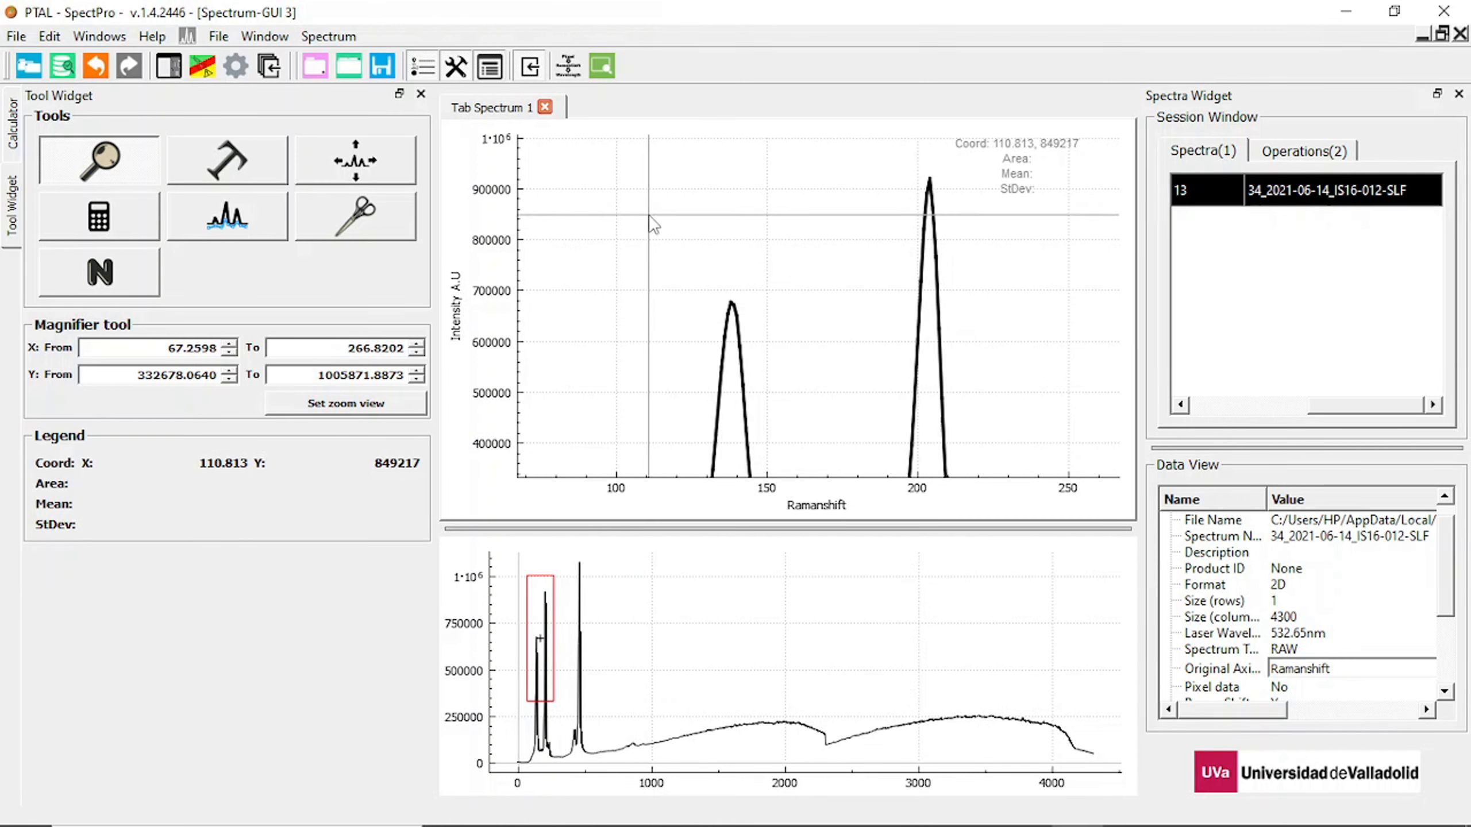
click(604, 62)
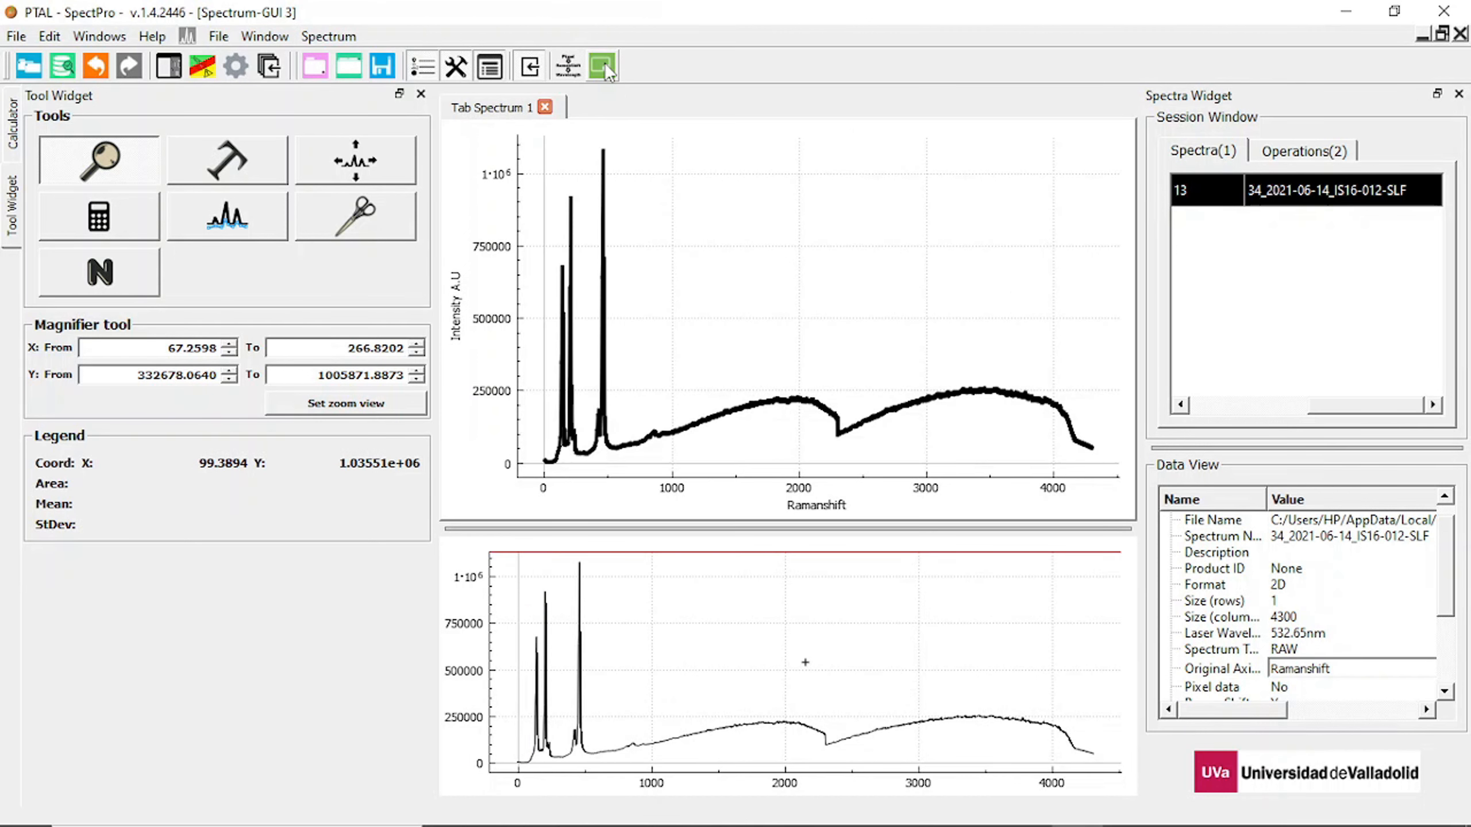
Magnify the region from about 370 to 1918 Ramanshift, move the zoomed area in the overview plot, and leave the Magnifier tool.
drag(591, 264, 788, 443)
drag(675, 713, 615, 678)
click(73, 169)
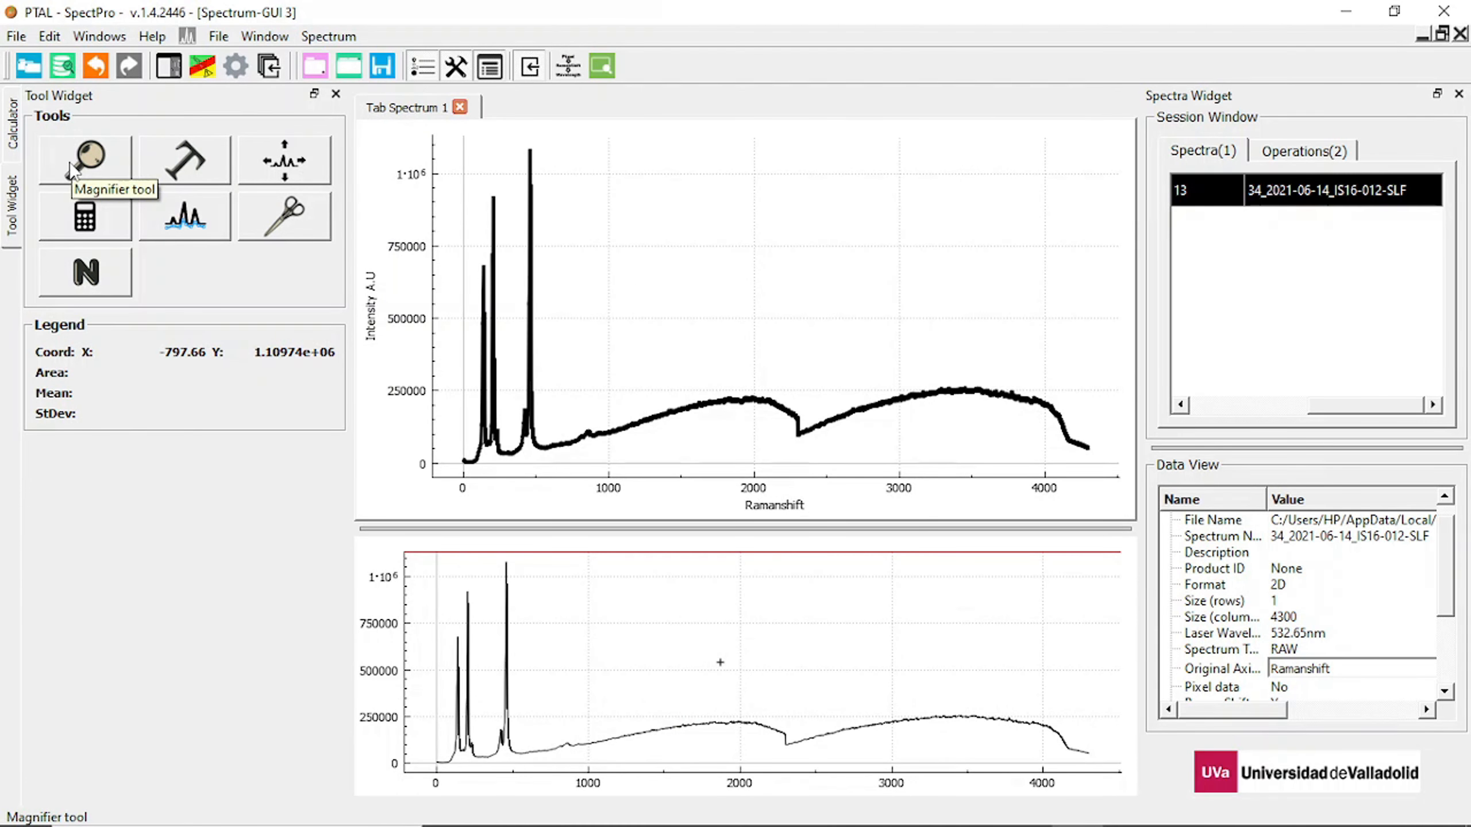
Zoom the spectrum with the Magnifier tool to an exact X range from 100 to 1000, and restore the full view.
click(71, 169)
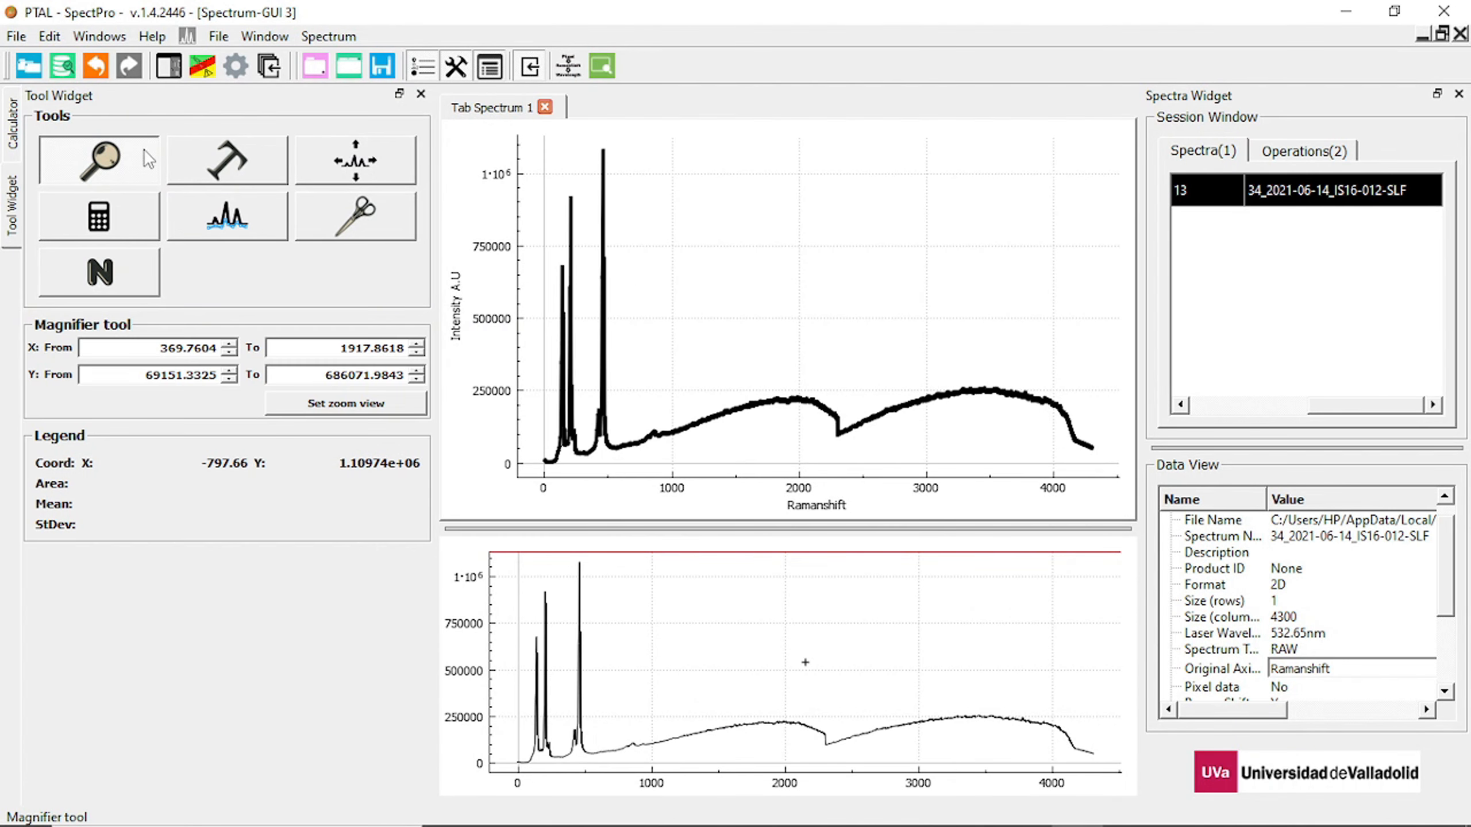
drag(536, 139, 857, 462)
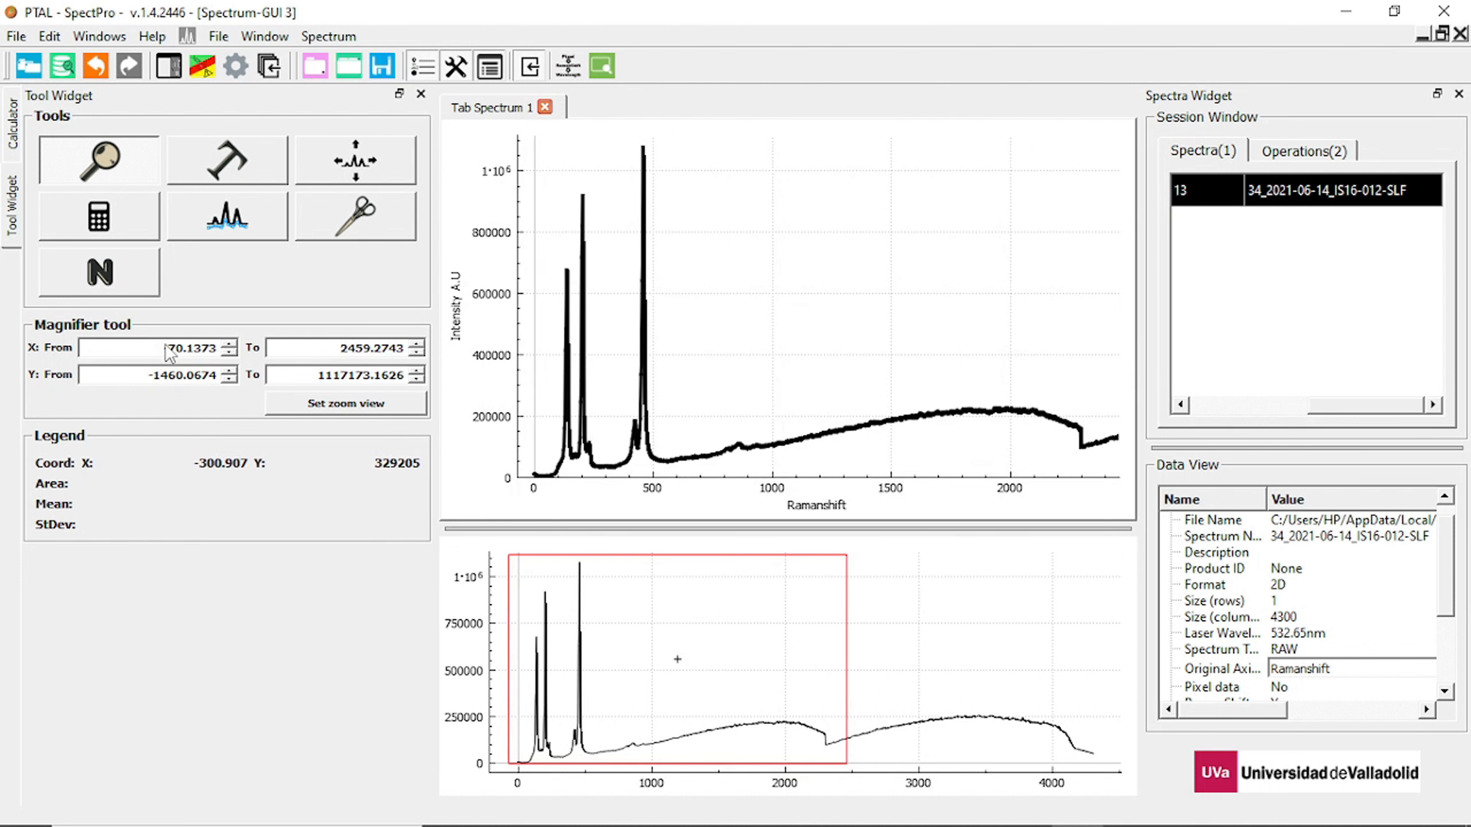
drag(183, 351, 159, 355)
text(100)
drag(186, 351, 227, 358)
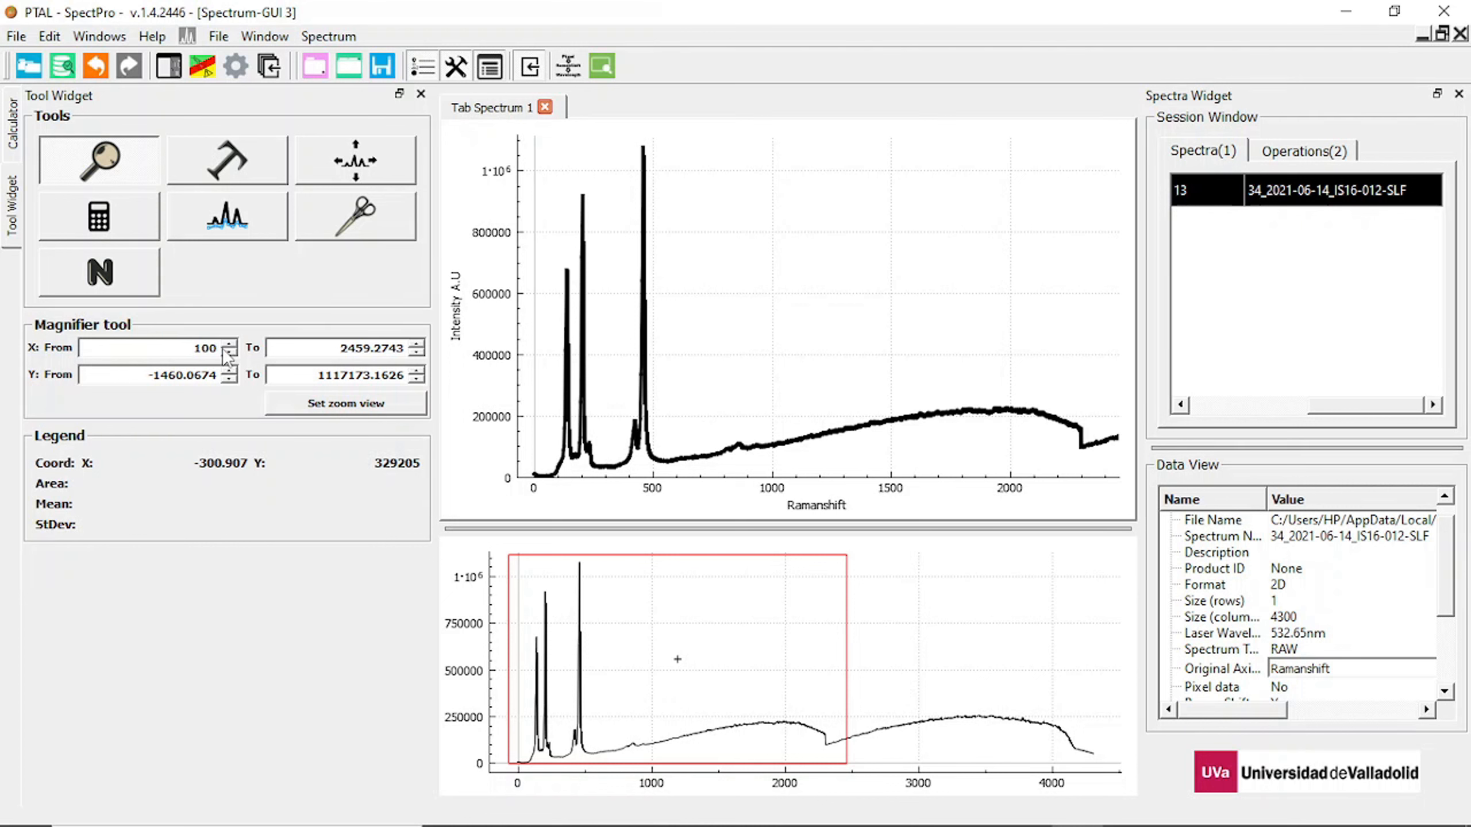
click(348, 349)
key(BackSpace)
key(Delete)
key(Delete)
key(Delete)
key(Delete)
text(1000)
click(349, 405)
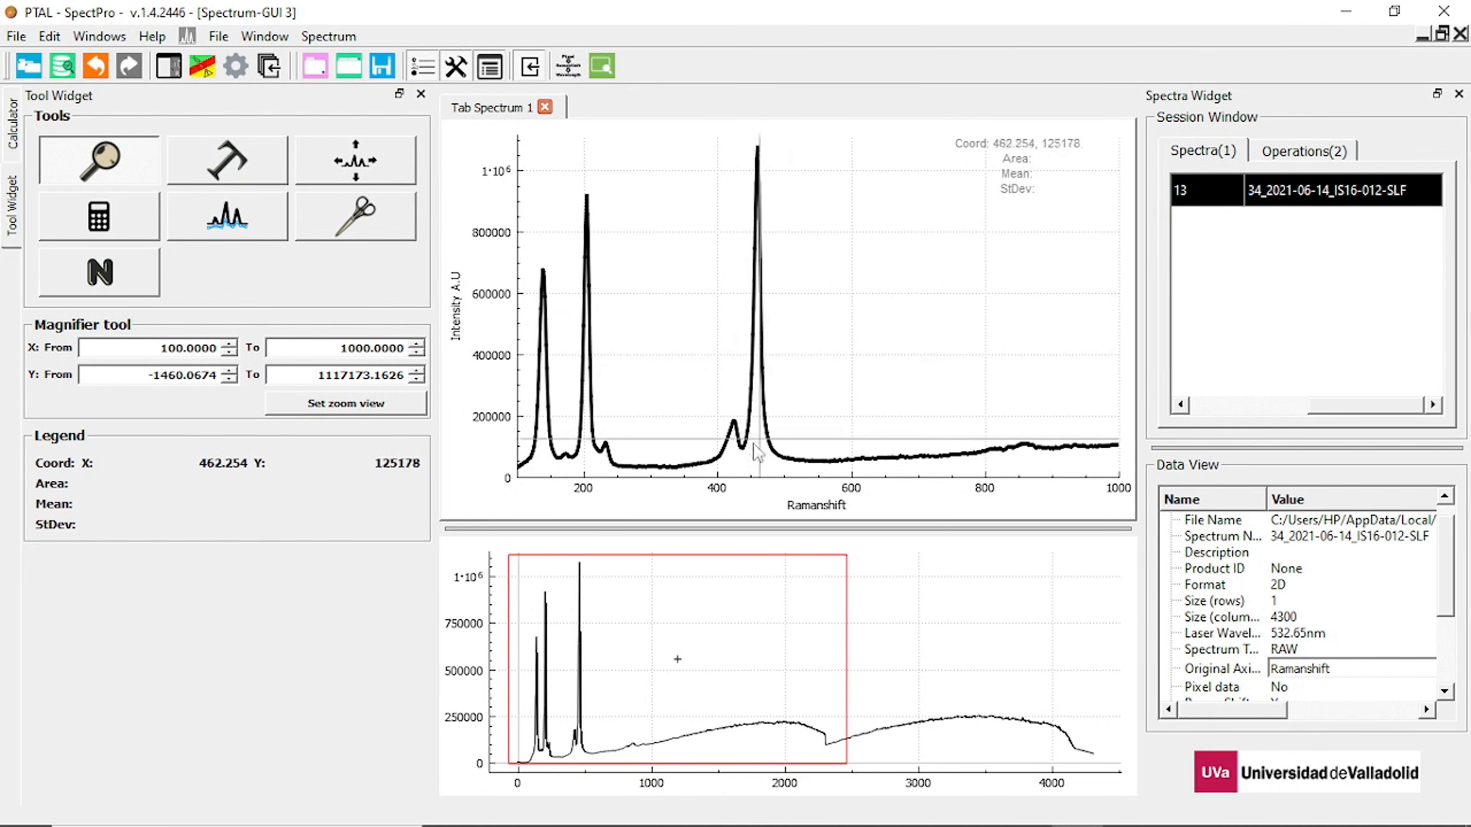
double_click(726, 184)
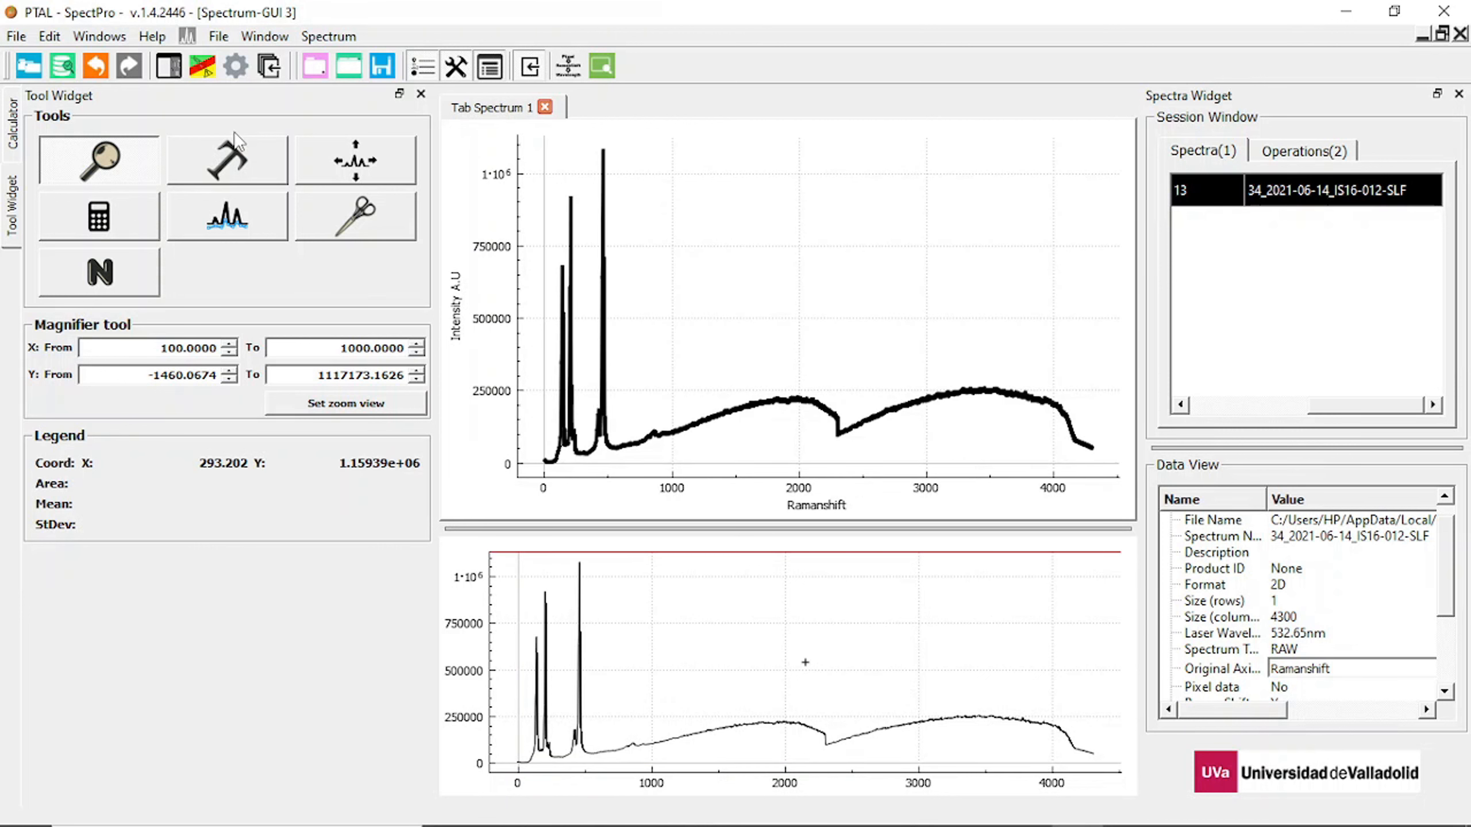
Start the Spectra cutting tool and place the cut limits at about 23 and 1491 on the Ramanshift axis.
click(334, 219)
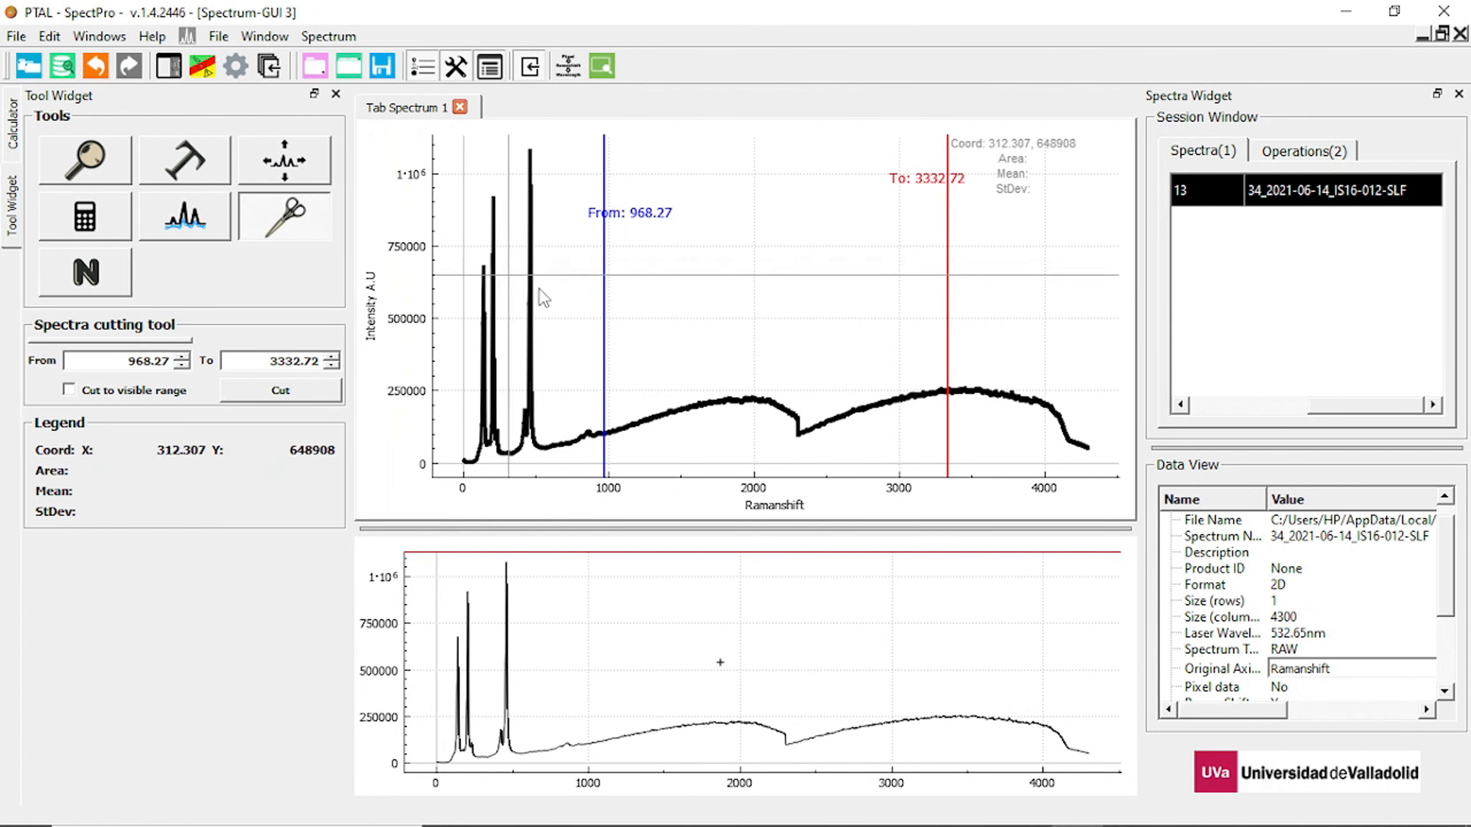
drag(601, 315, 466, 329)
drag(948, 282, 680, 318)
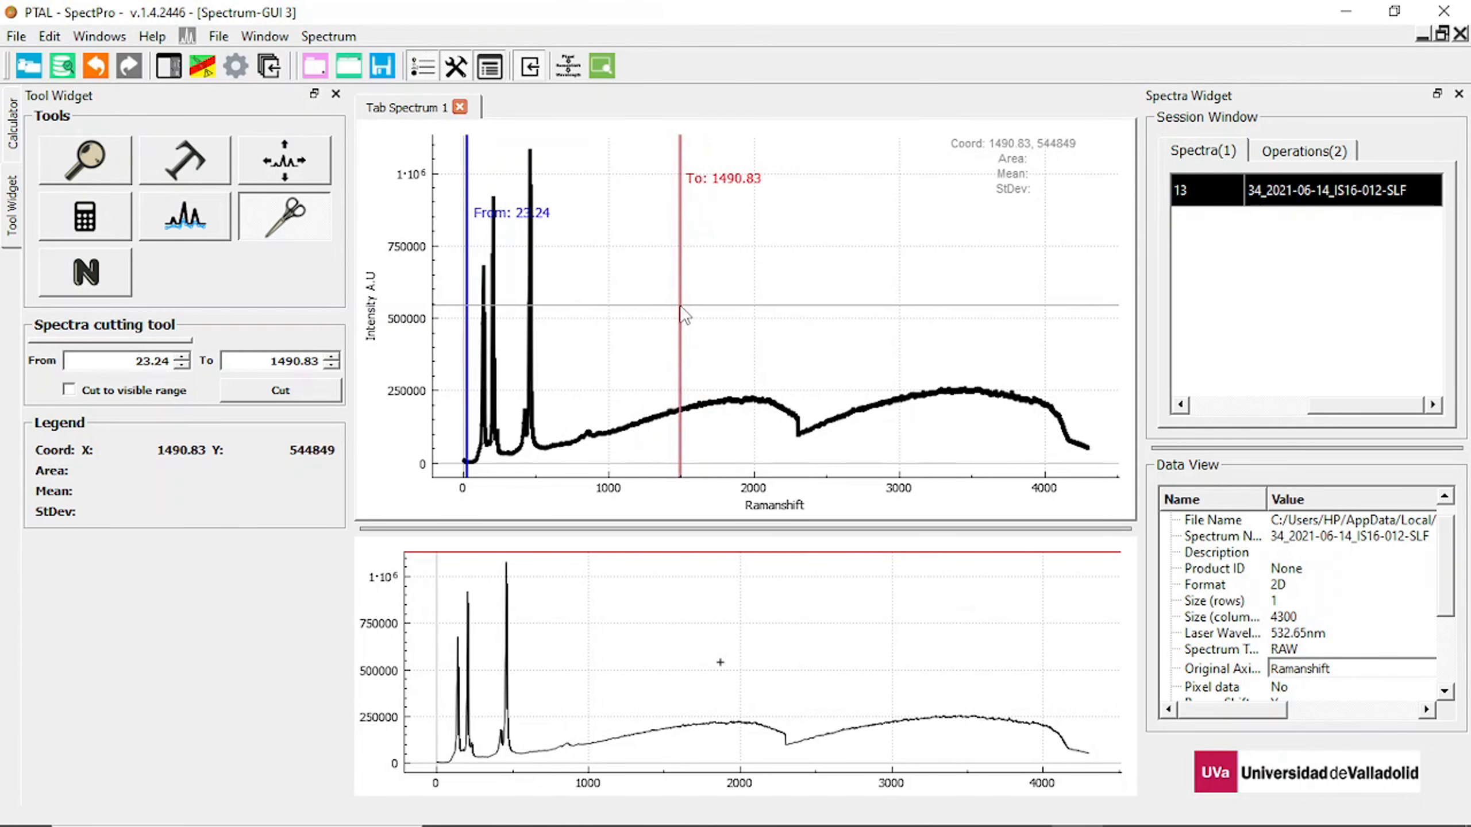
Cut the spectrum to the exact Ramanshift range from 100 to 2000 and fit the view to it.
drag(138, 360, 168, 361)
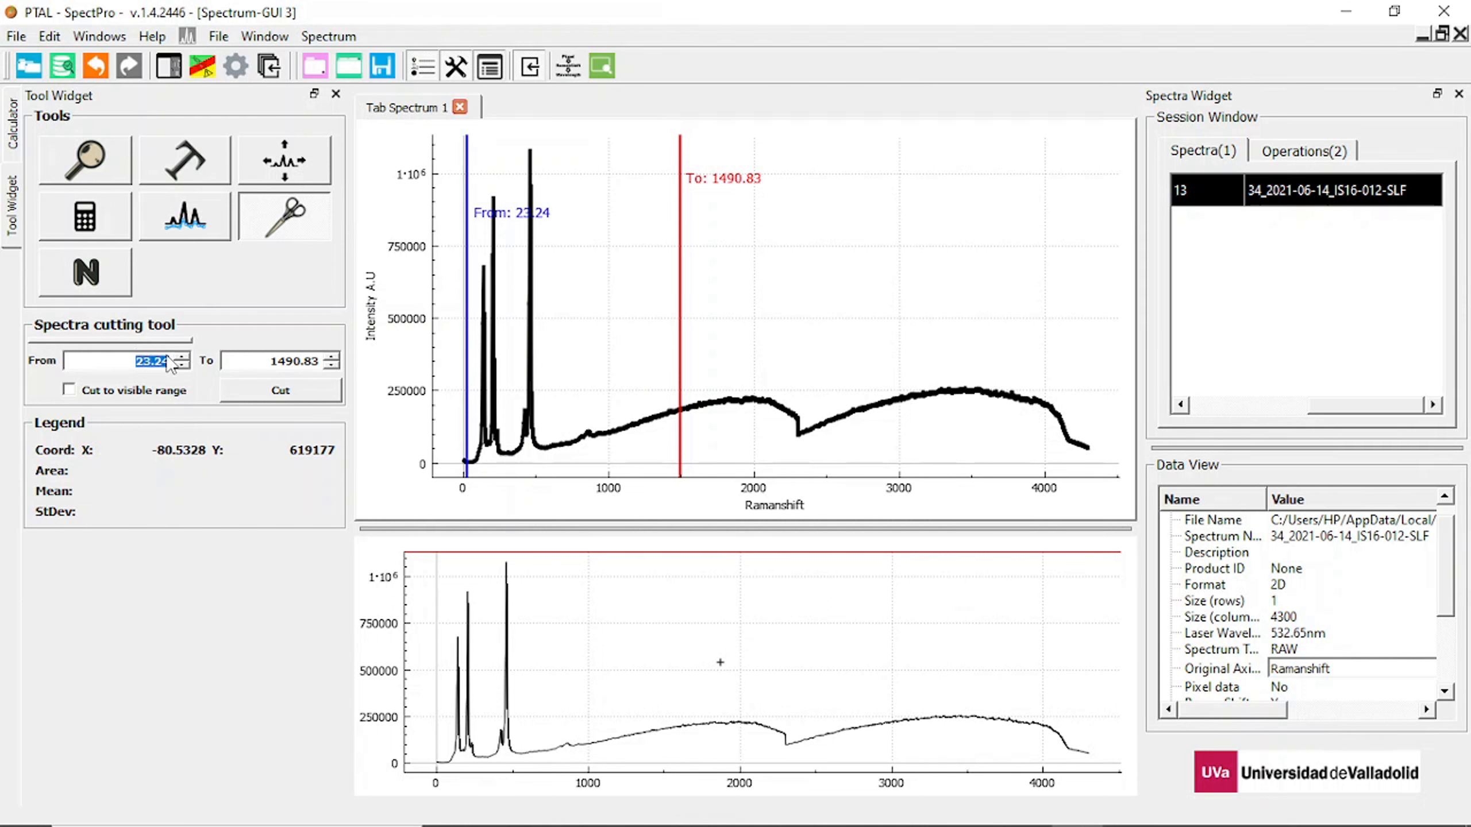
text(100)
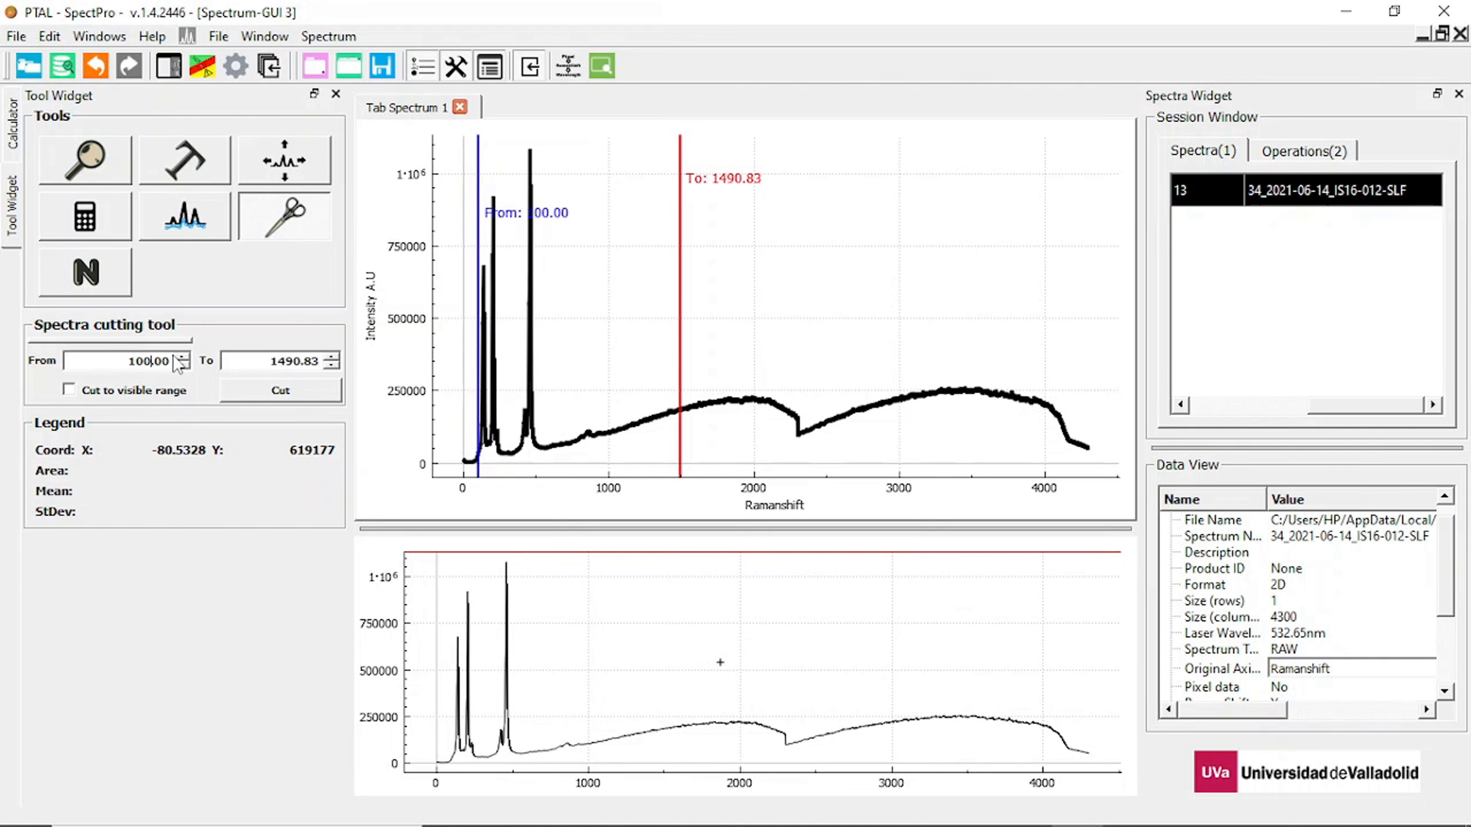
text(0)
drag(270, 360, 332, 368)
text(2000)
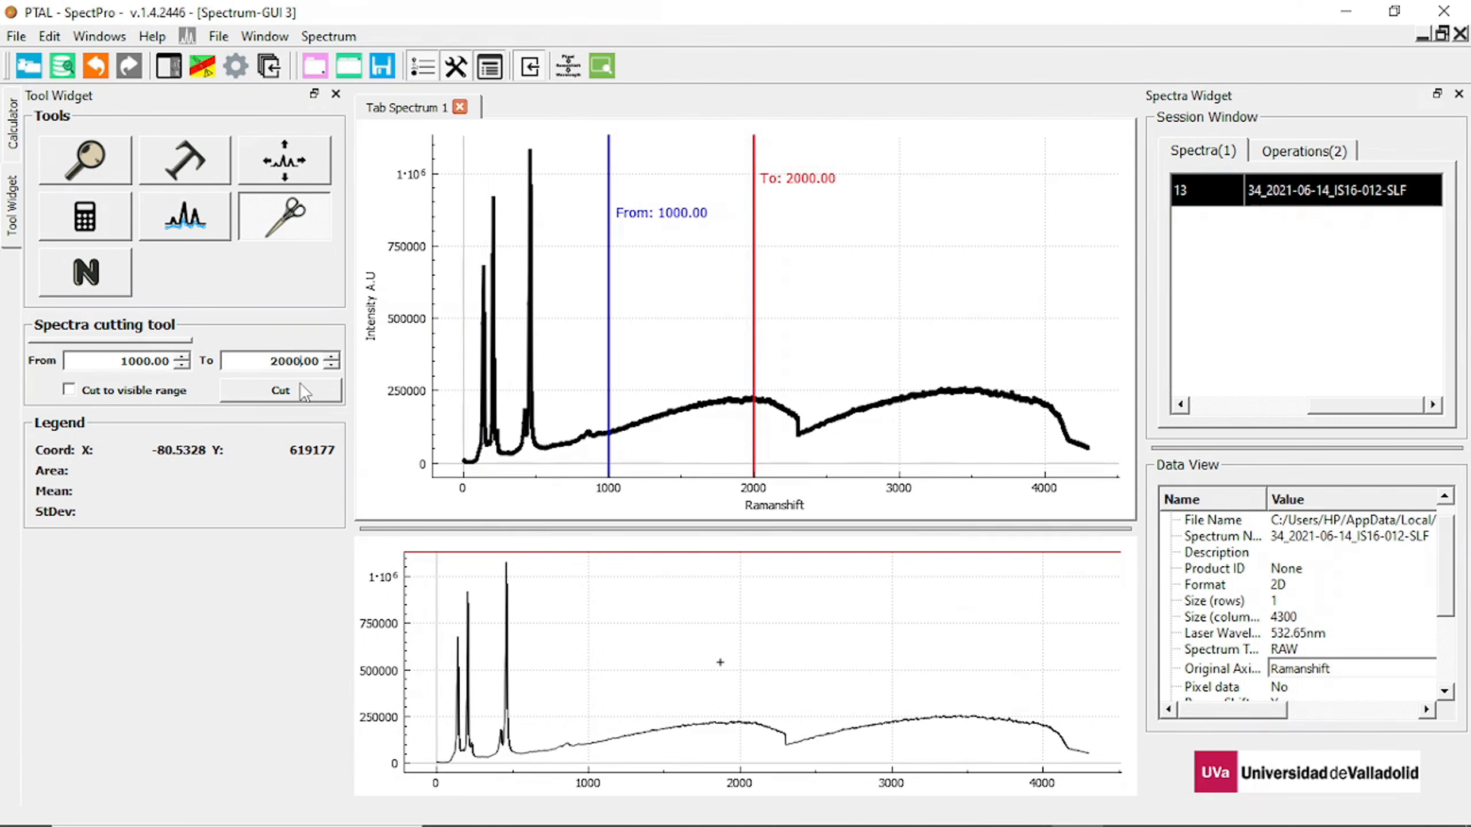
click(150, 362)
key(BackSpace)
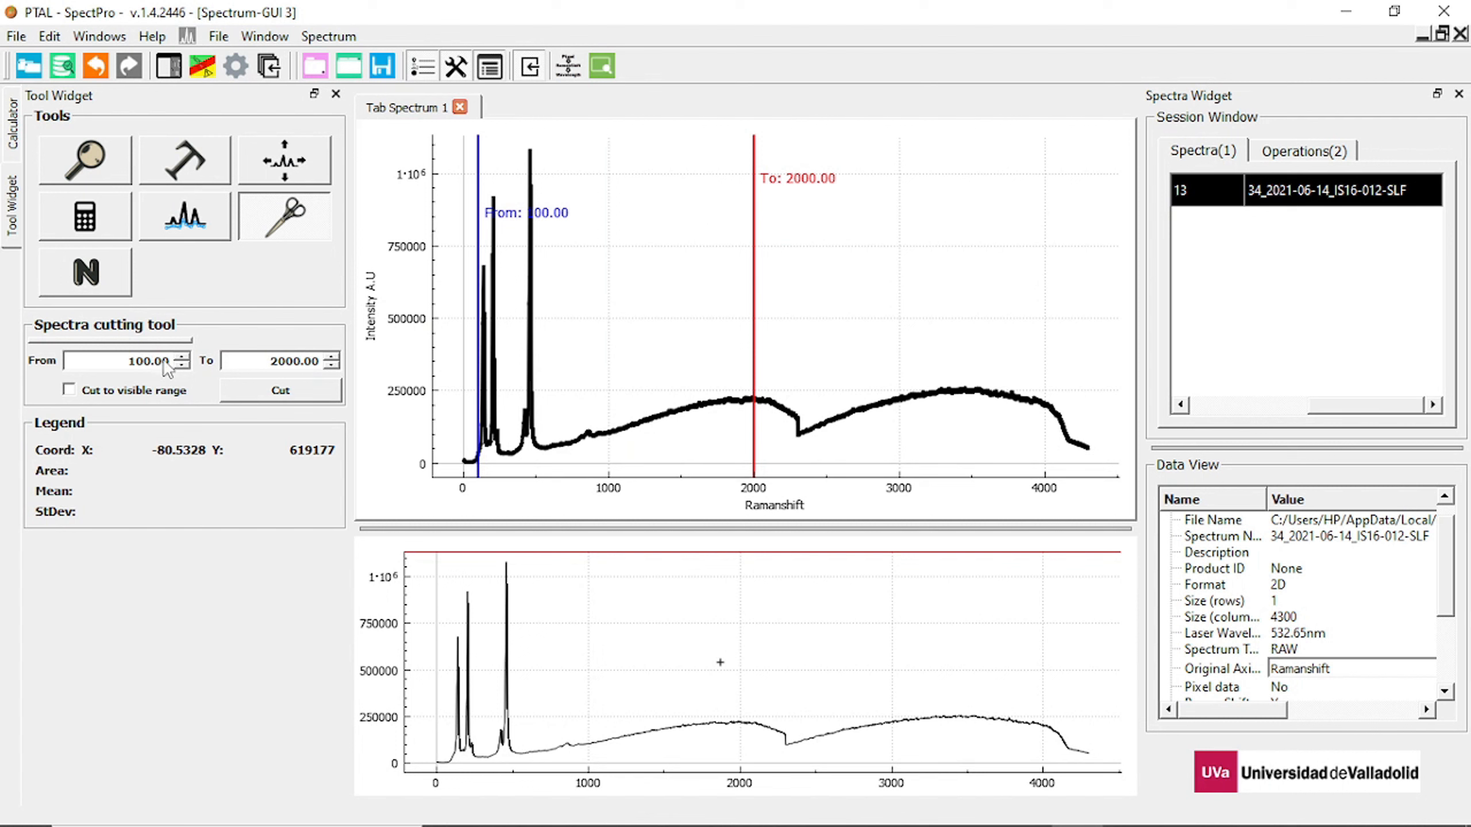
click(253, 393)
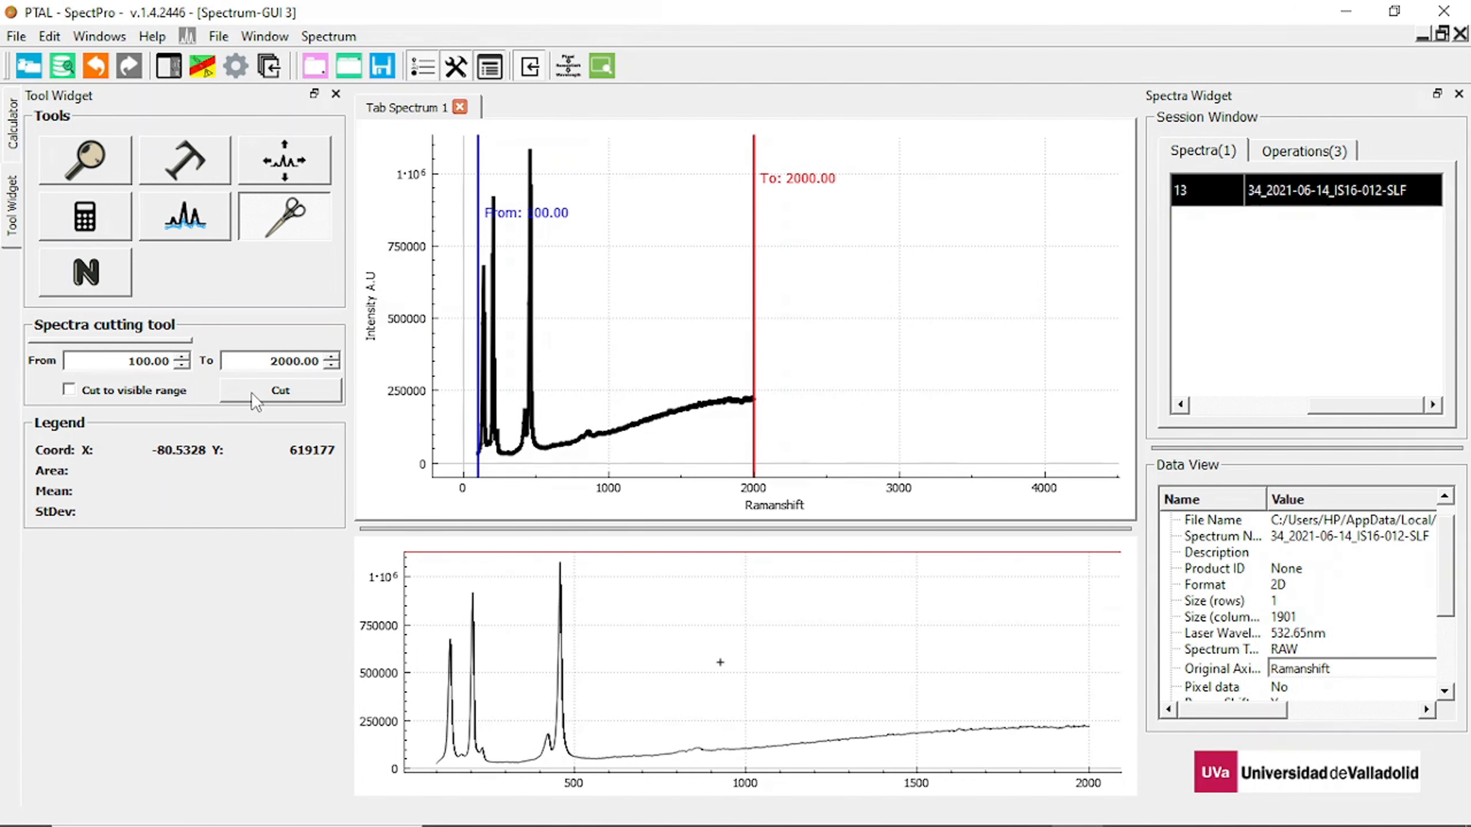
click(603, 66)
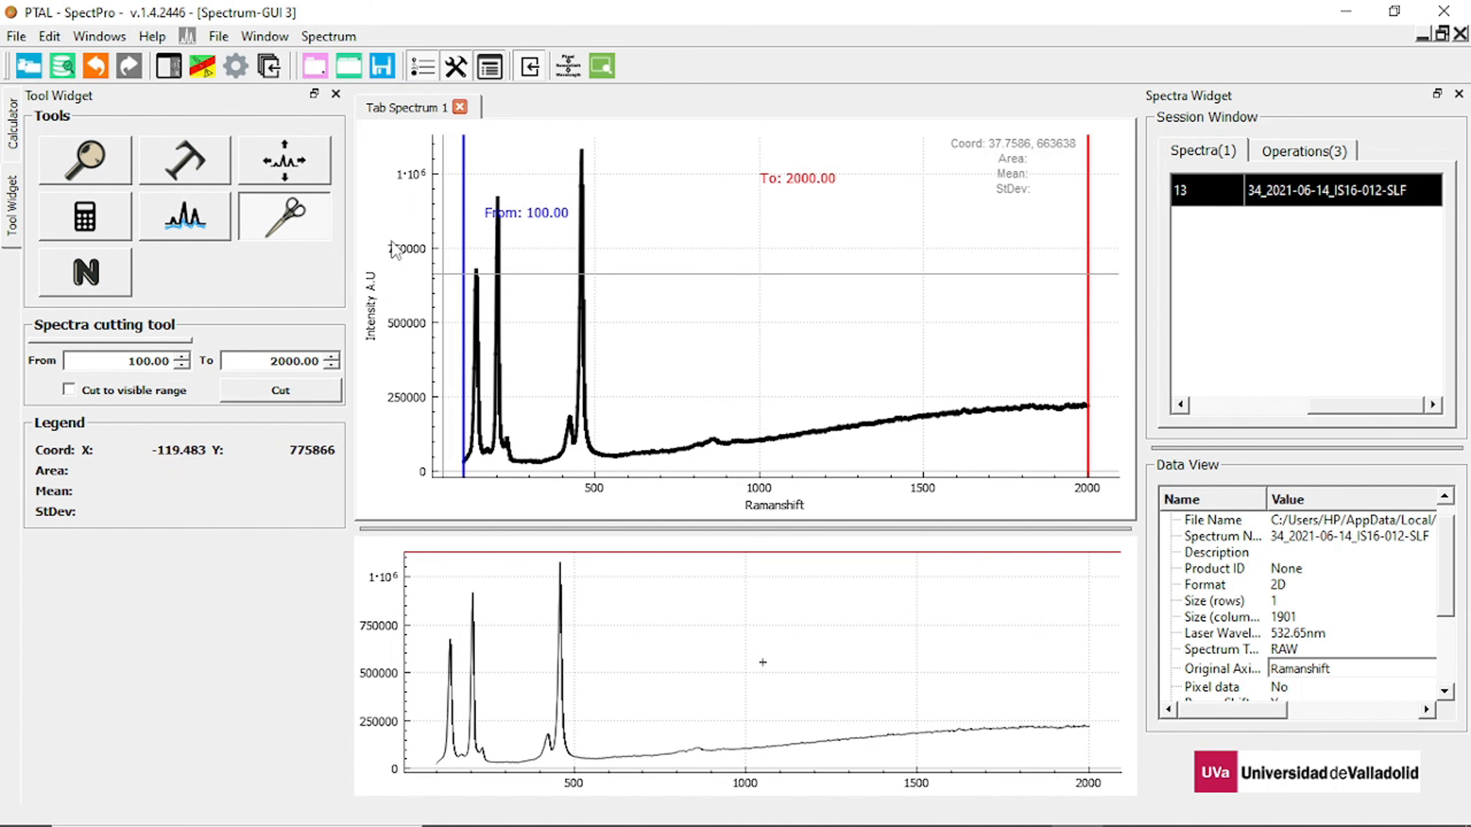
Normalize the spectrum with the Spectra normalization tool, using Normalization by Peak through all range.
click(85, 159)
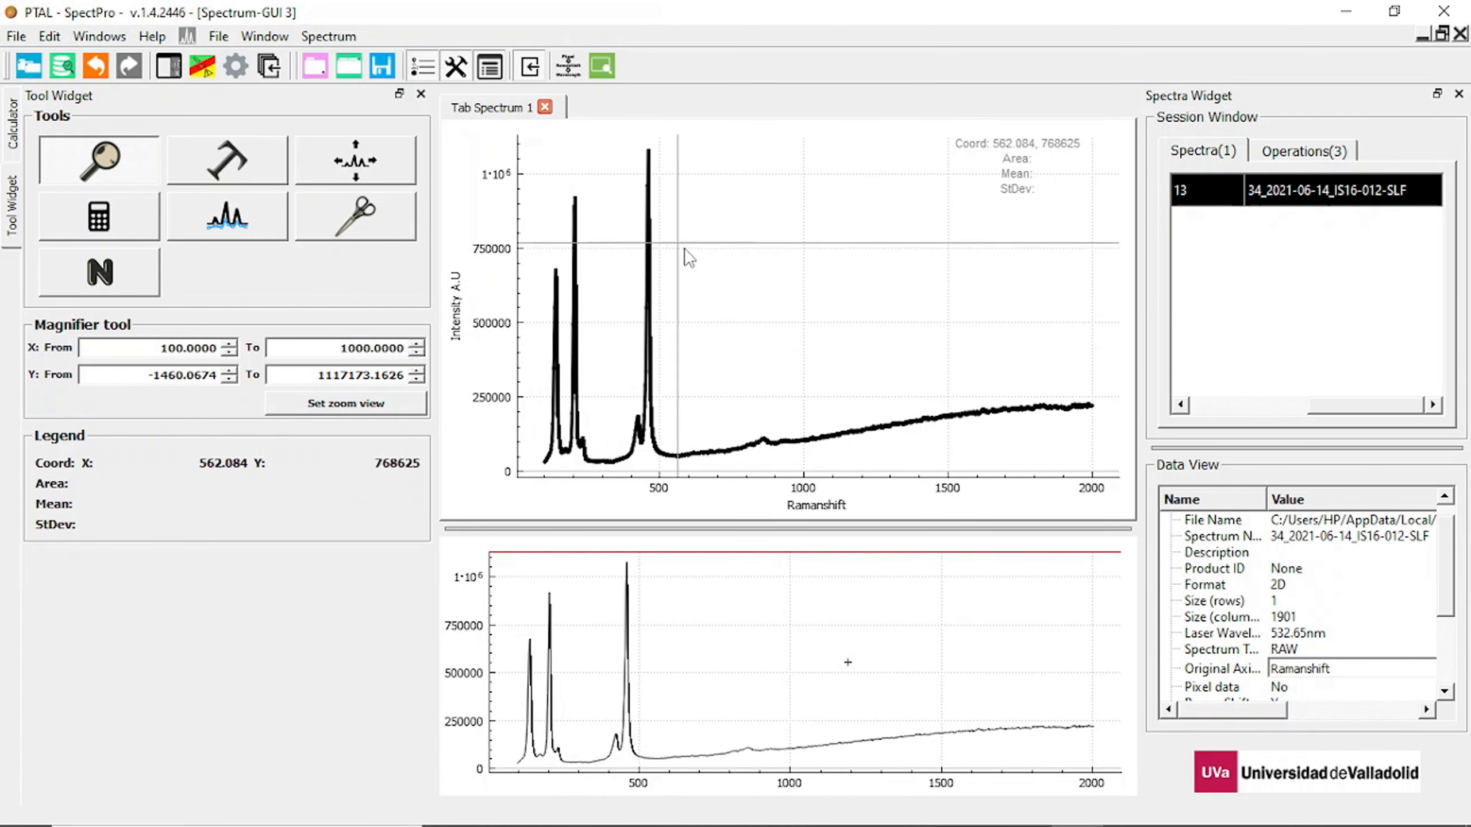
click(64, 287)
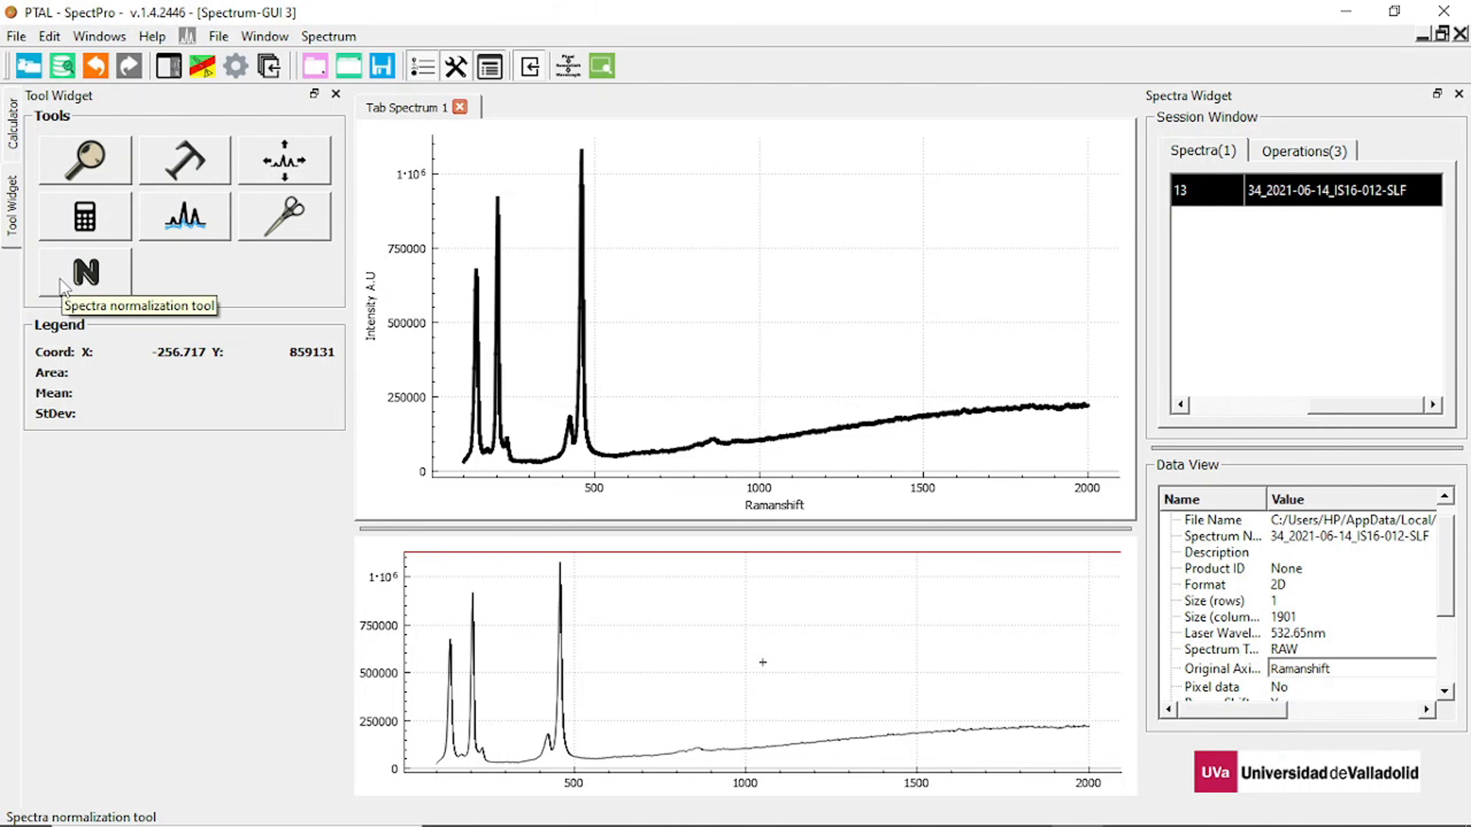
click(96, 281)
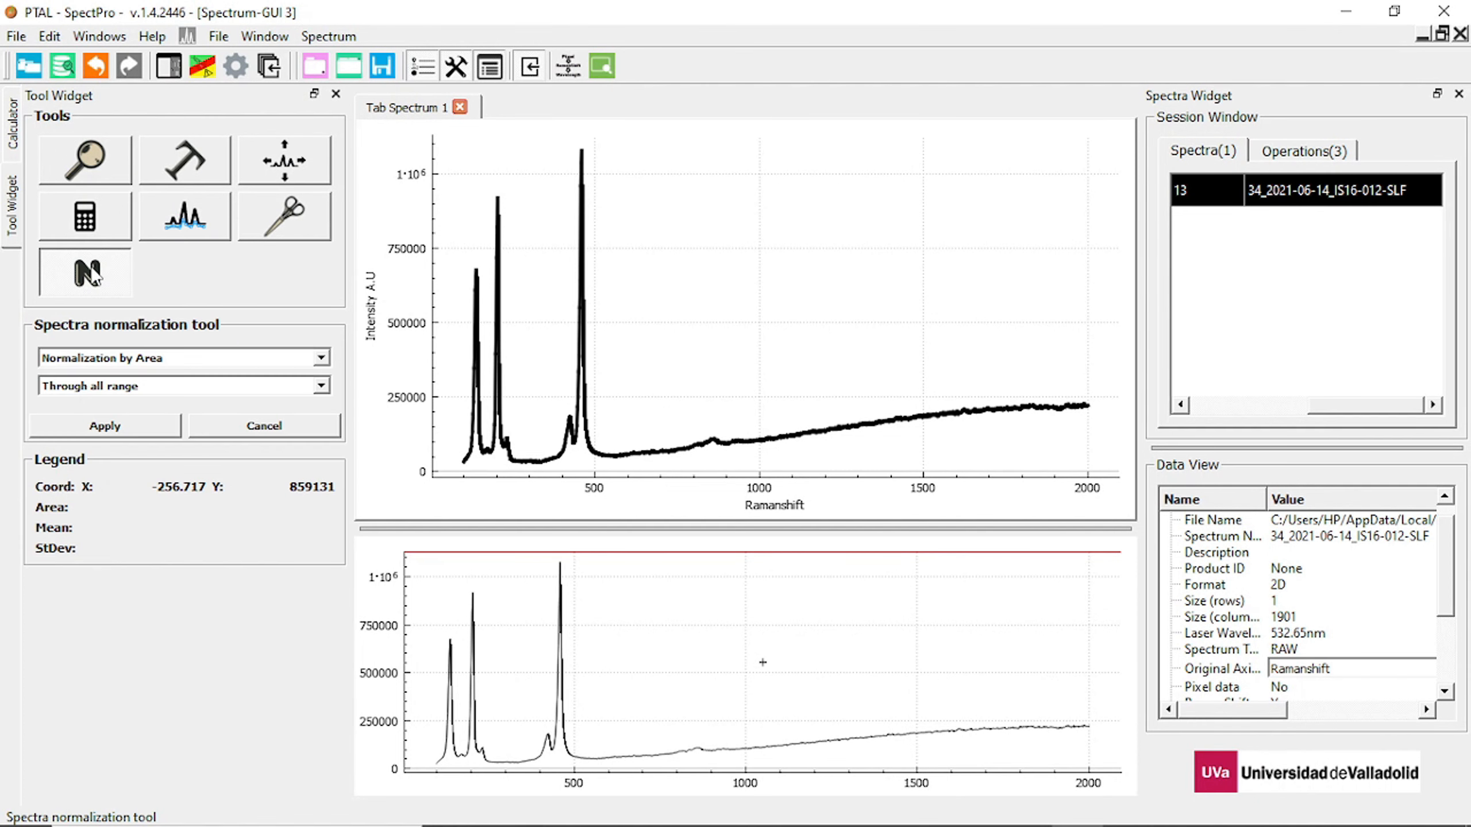
click(160, 363)
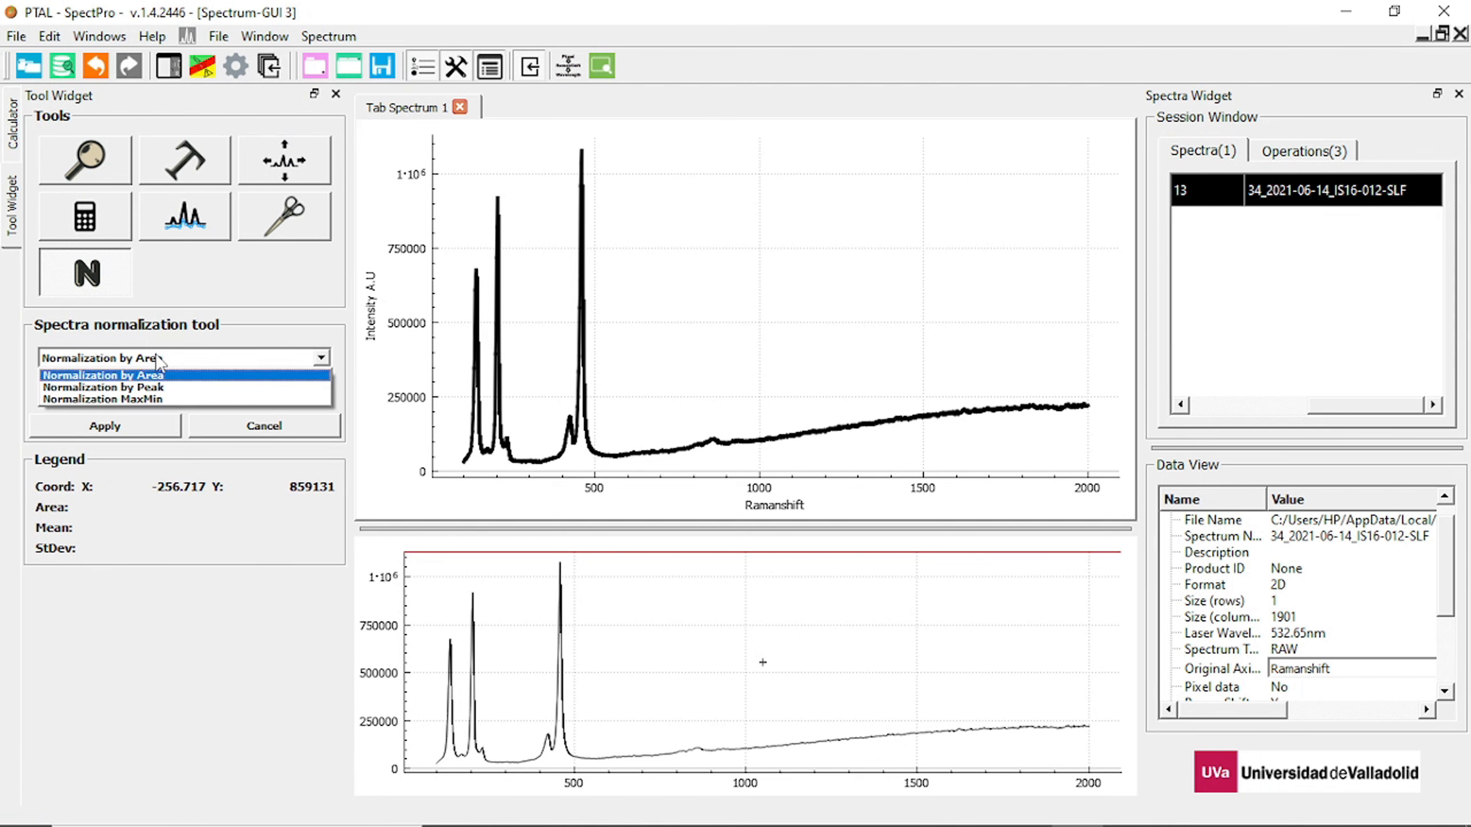
click(145, 386)
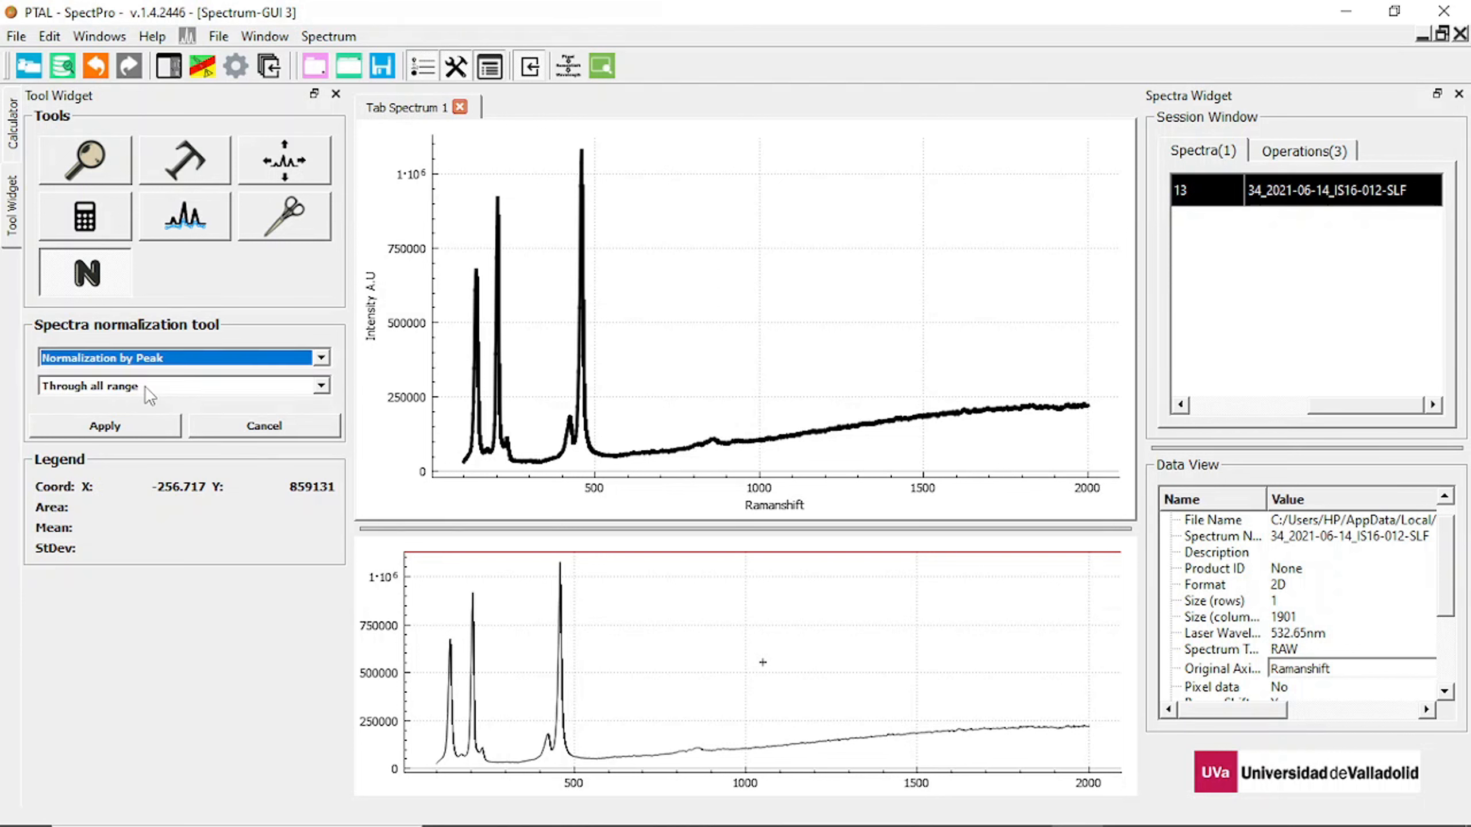
click(142, 387)
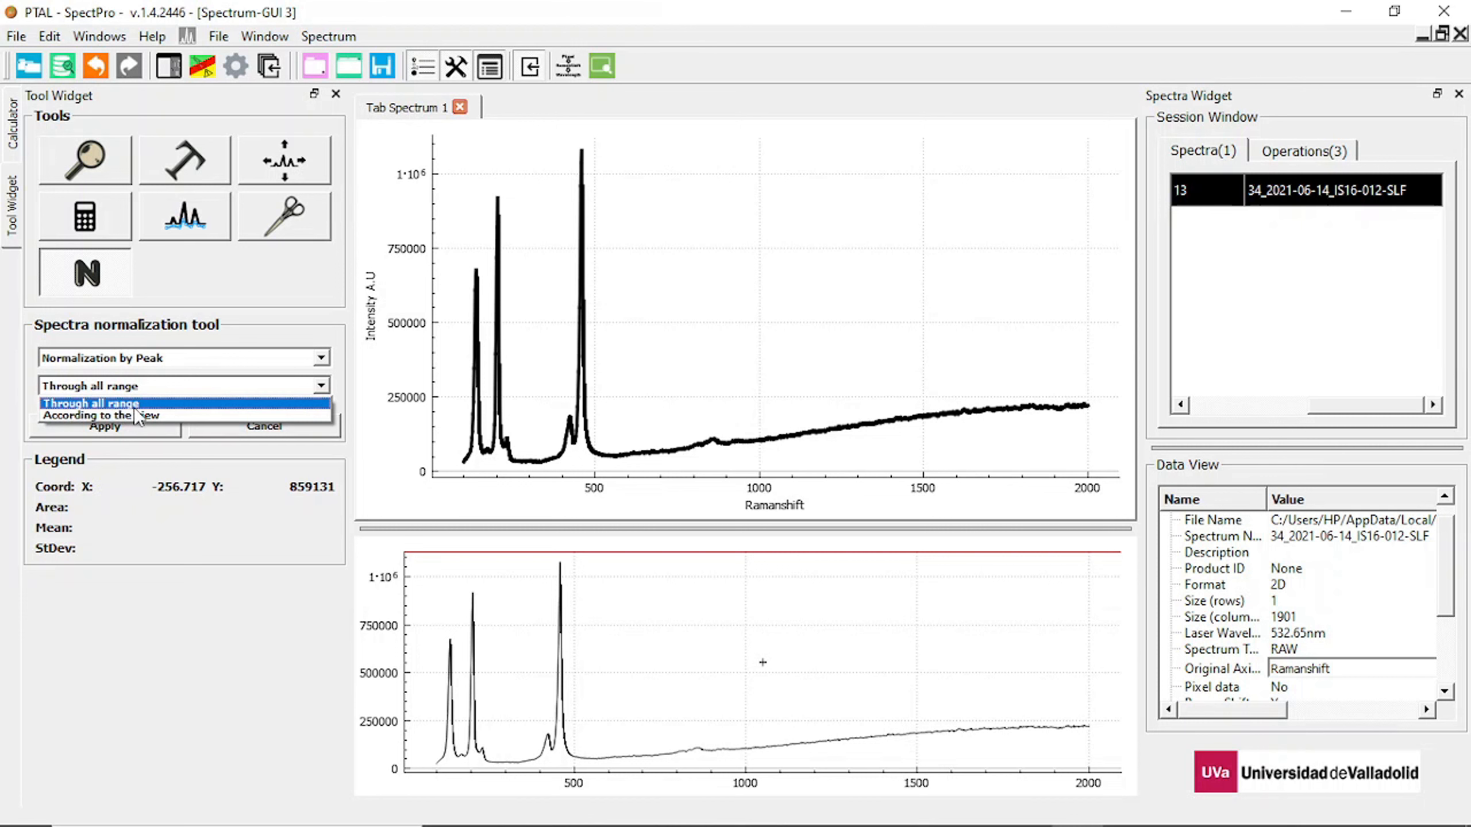
click(99, 404)
click(100, 426)
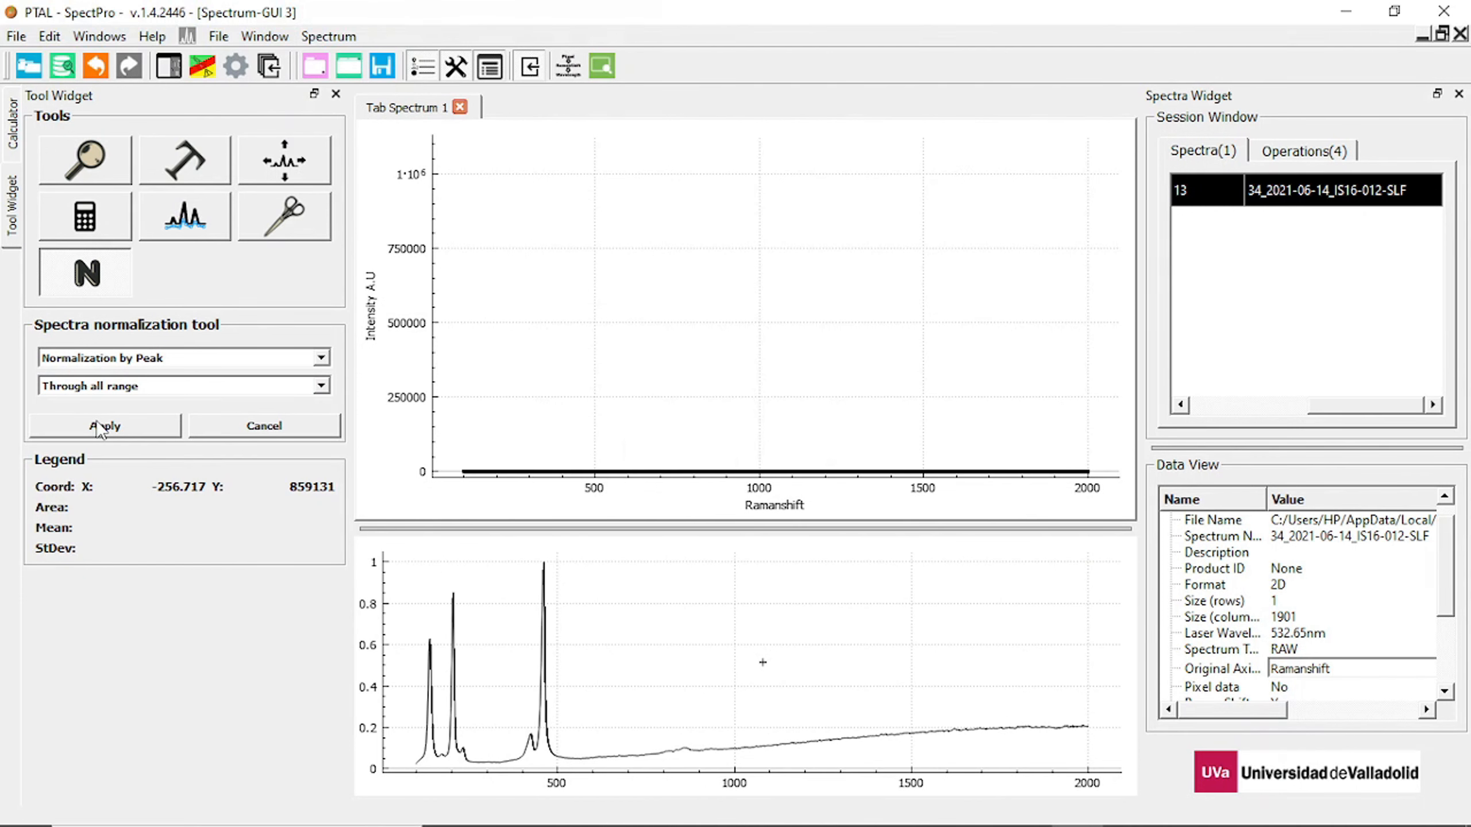
click(724, 424)
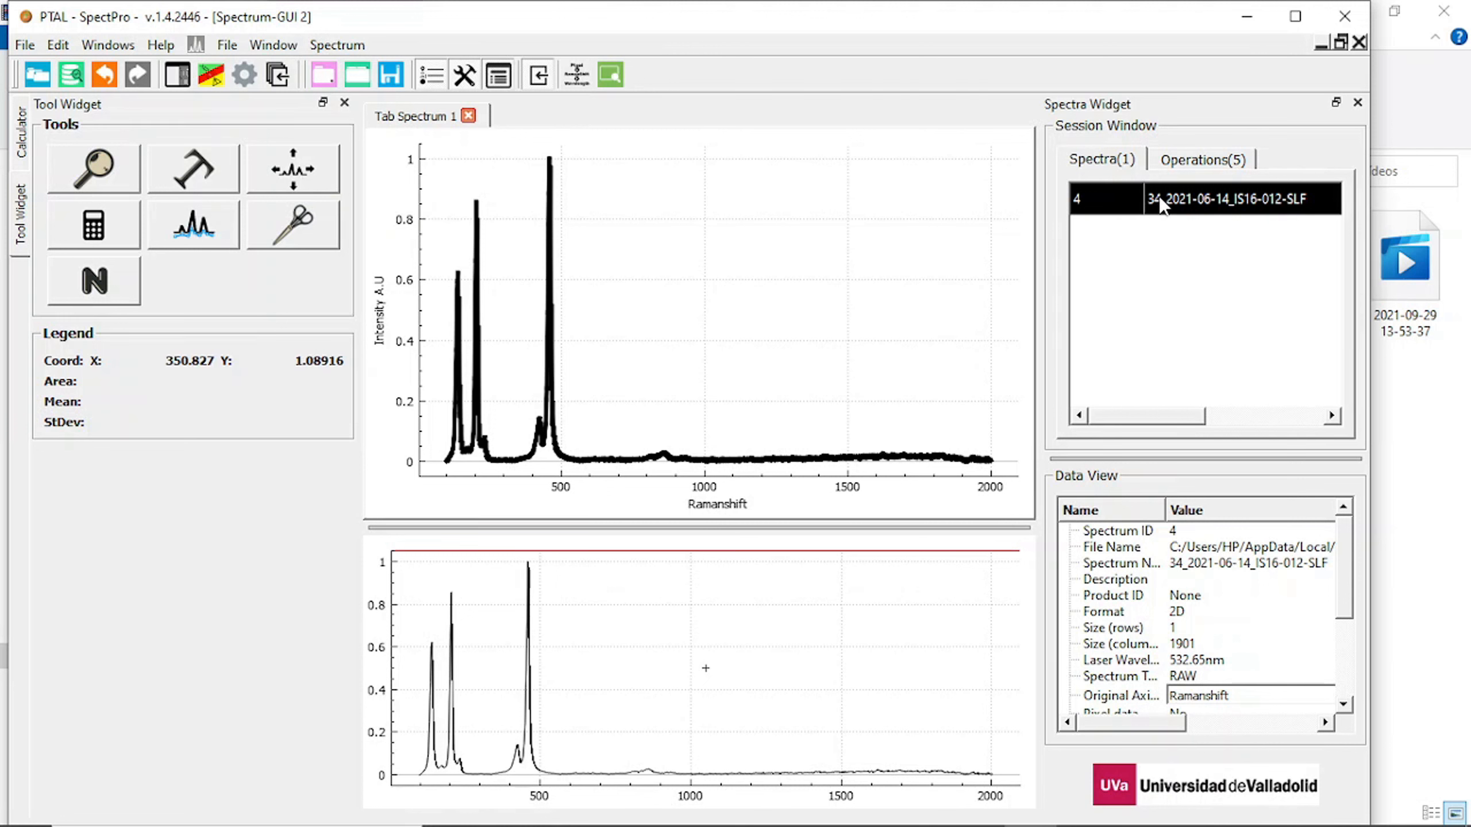
Duplicate the 34_2021-06-14_IS16-012-SLF spectrum in the session list and colour the copy pure red (#ff0000).
drag(1158, 195, 1196, 299)
click(1194, 307)
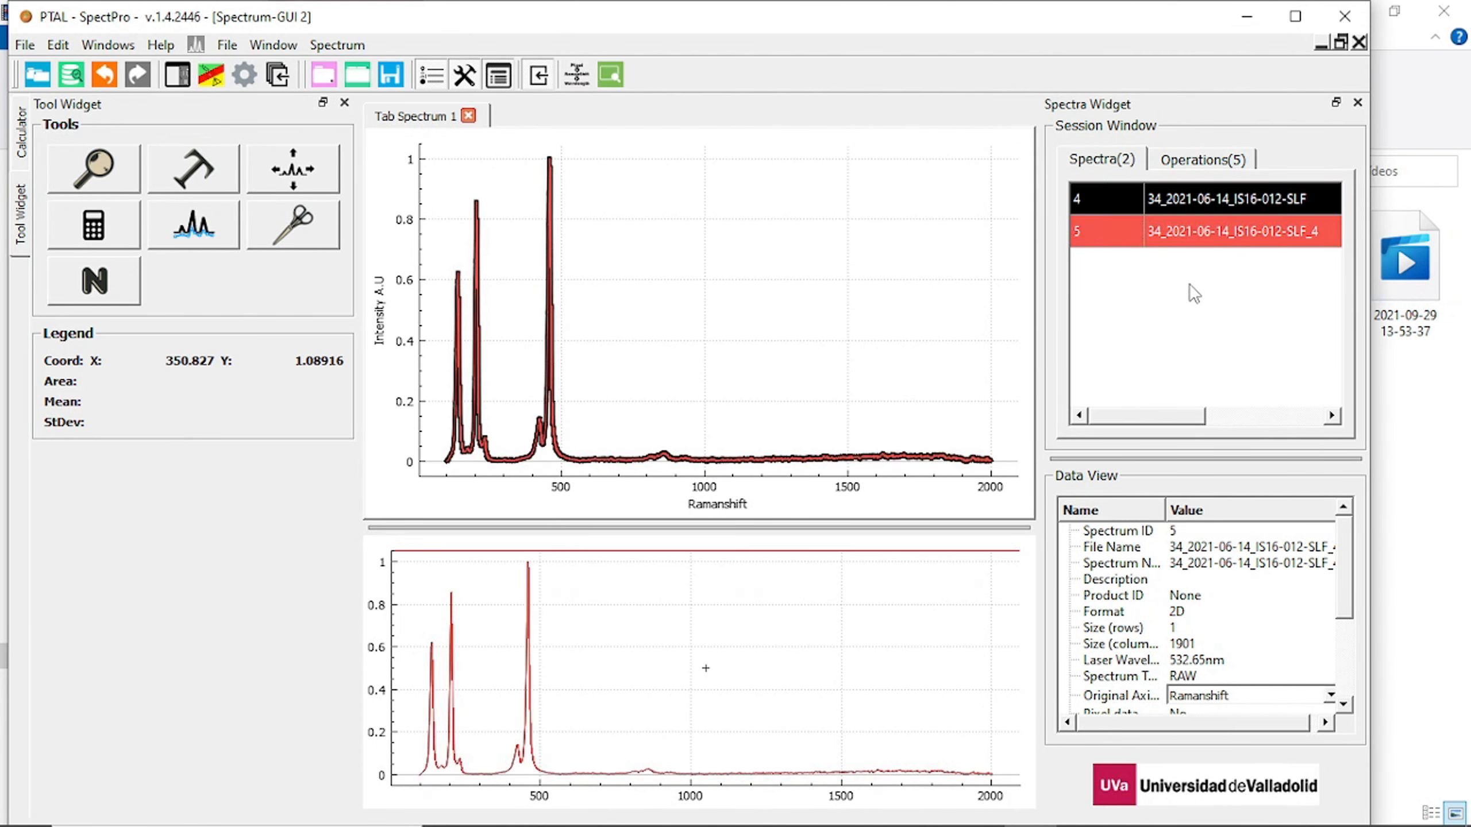
right_click(1216, 232)
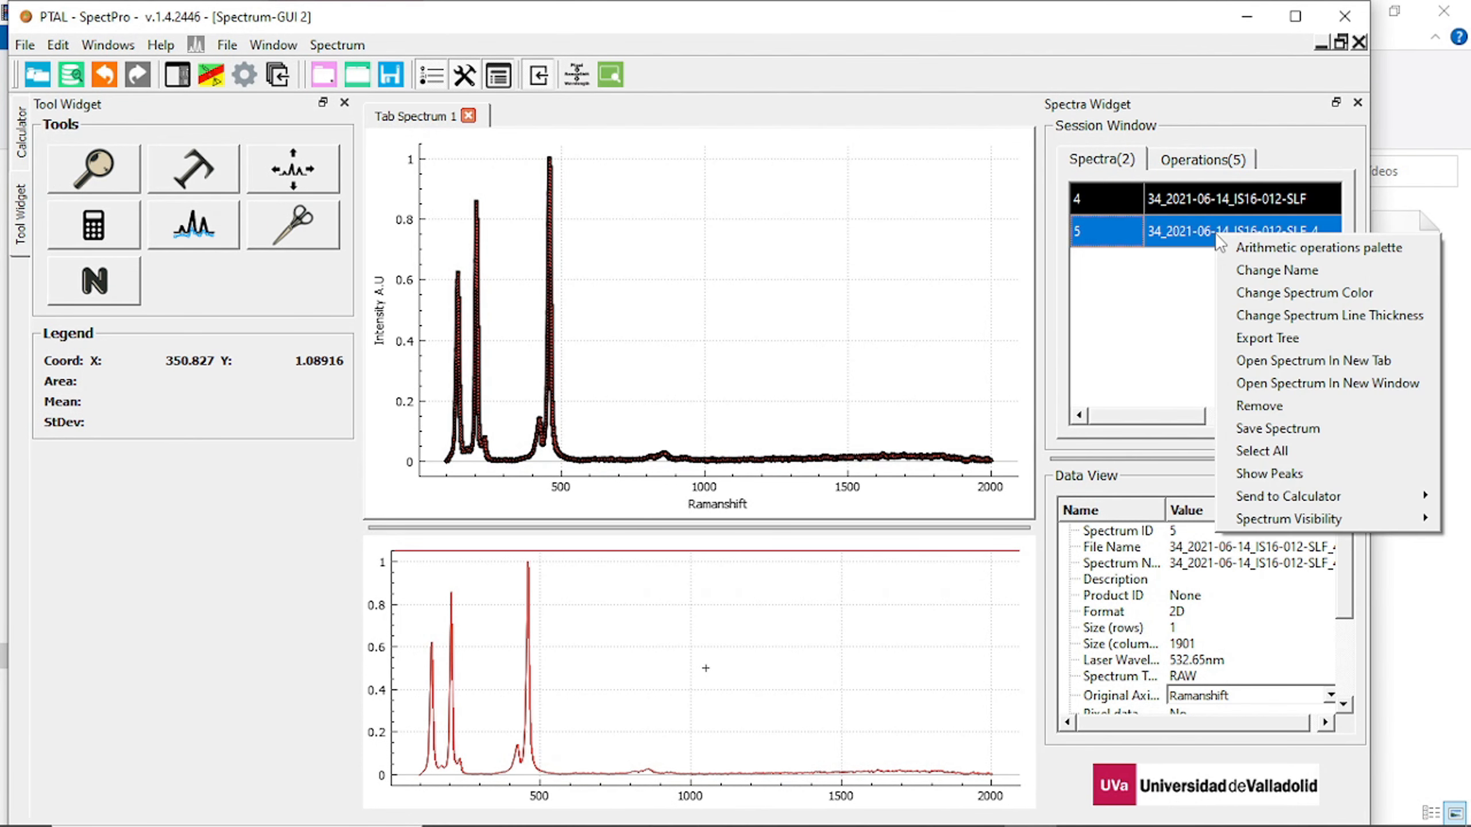
click(1252, 291)
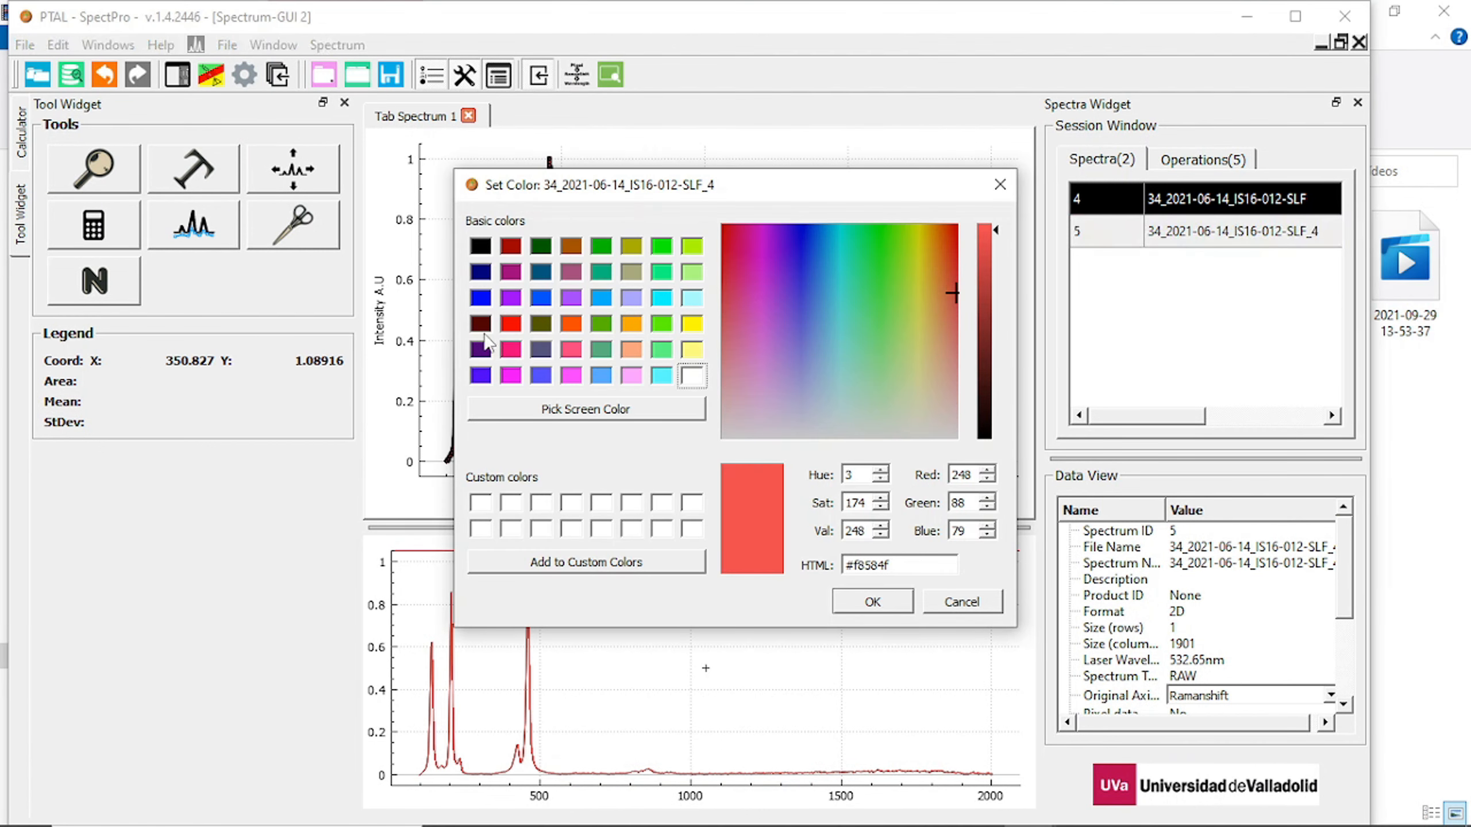
click(510, 324)
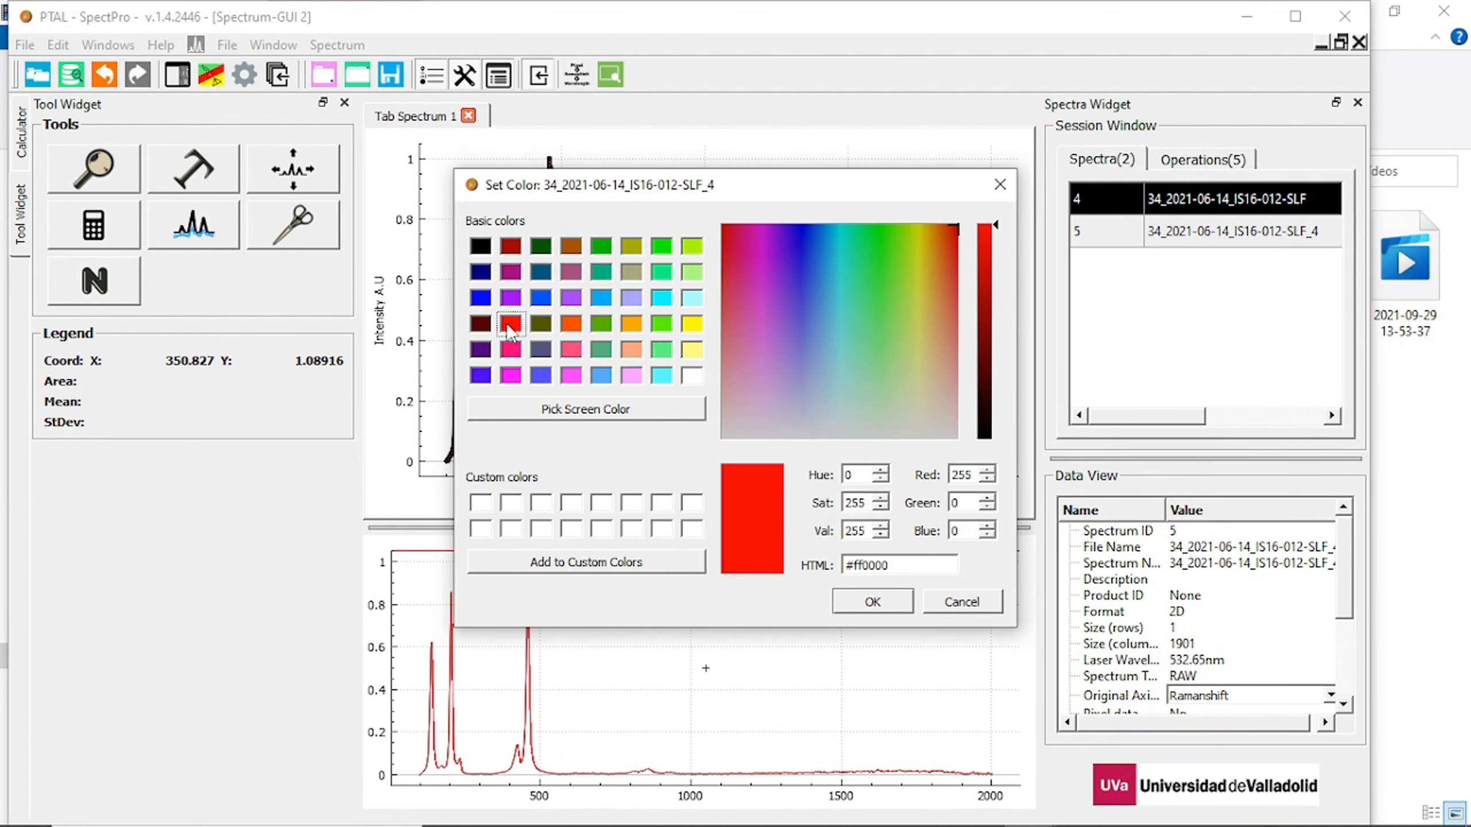
click(872, 602)
click(1242, 260)
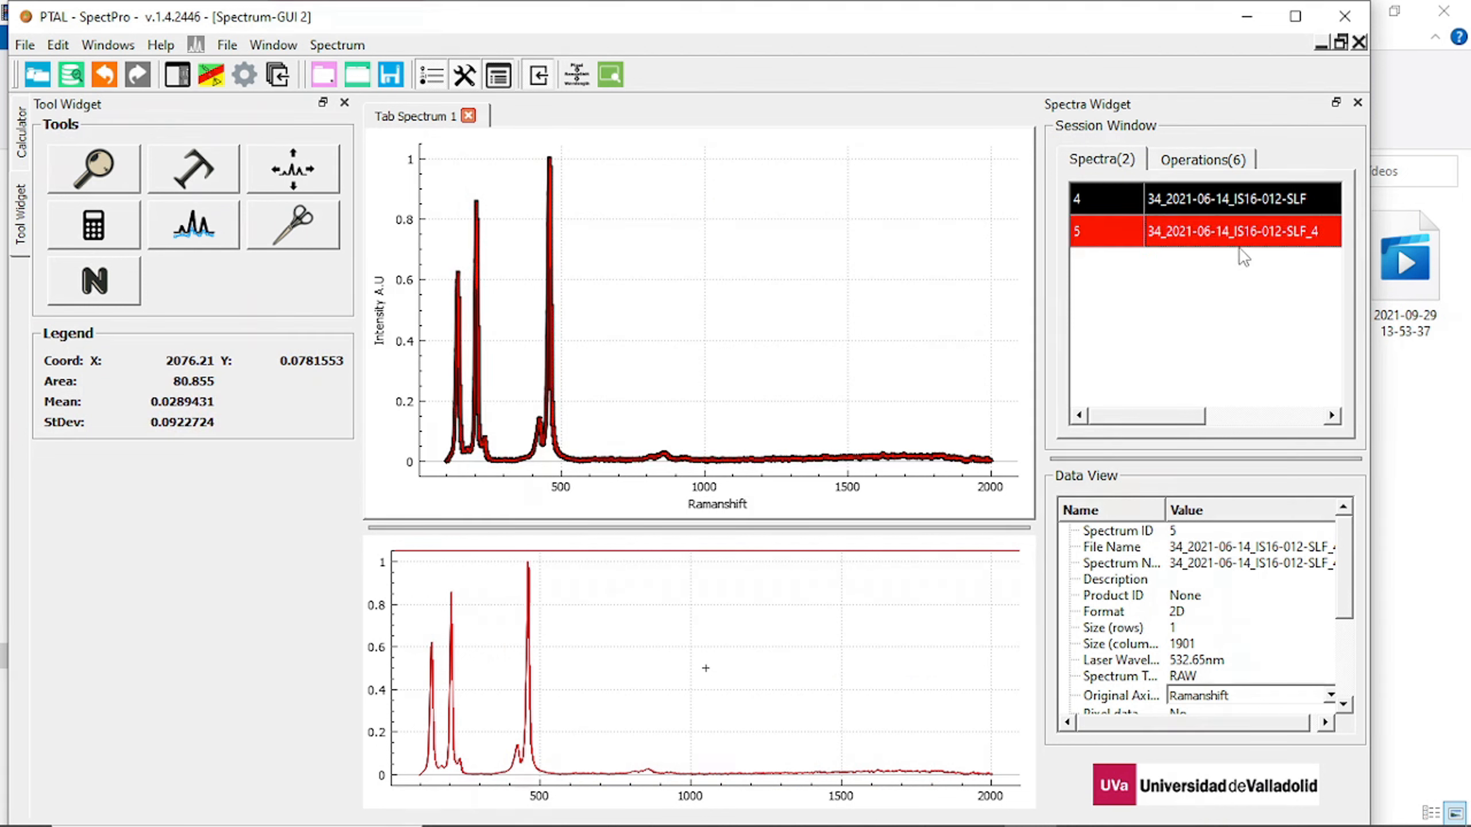
Increase the line thickness of the red spectrum copy by two sizes and deselect it.
right_click(1245, 234)
click(1283, 312)
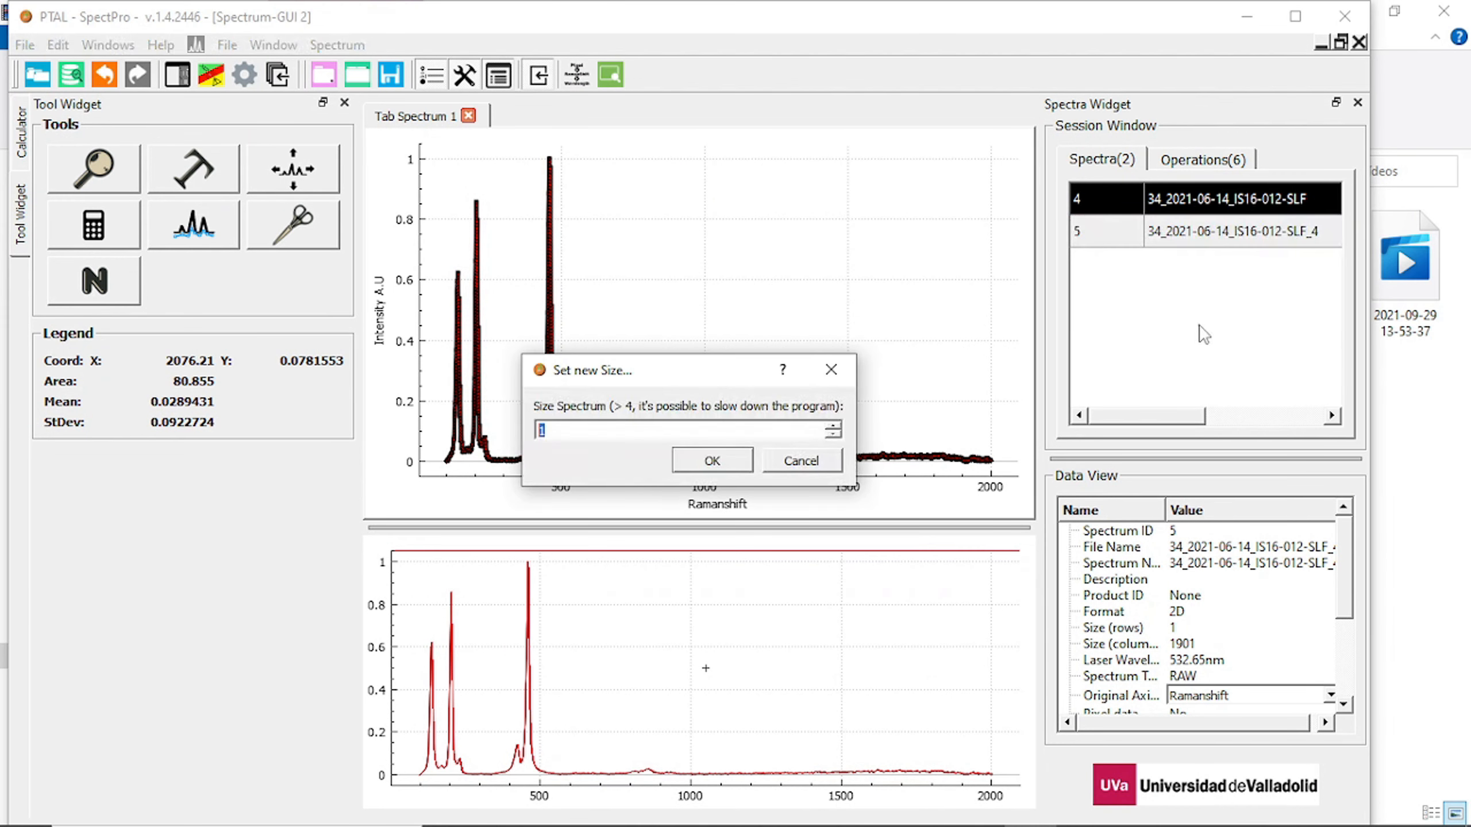
click(832, 426)
click(832, 426)
click(834, 427)
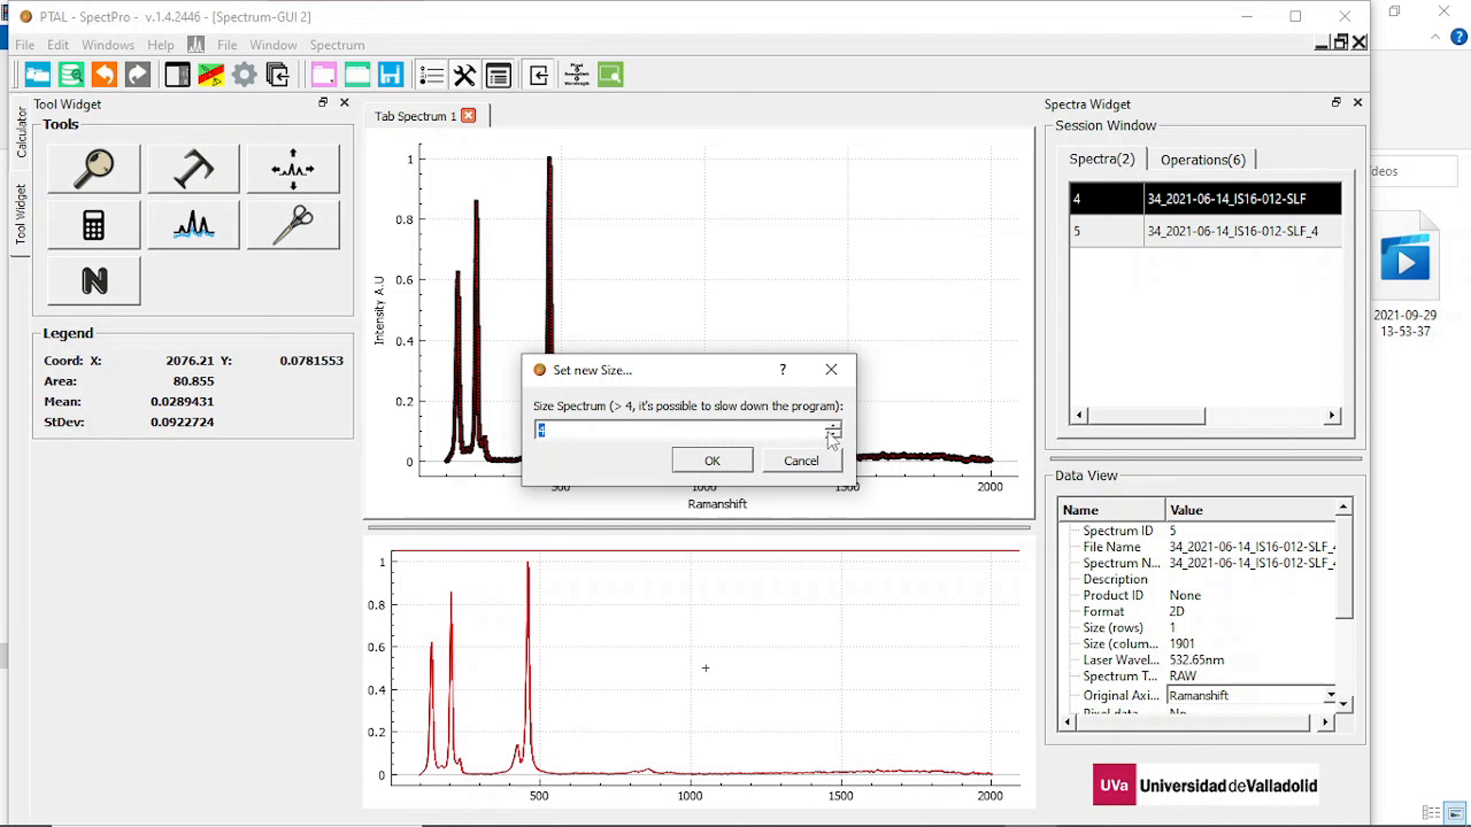
click(729, 471)
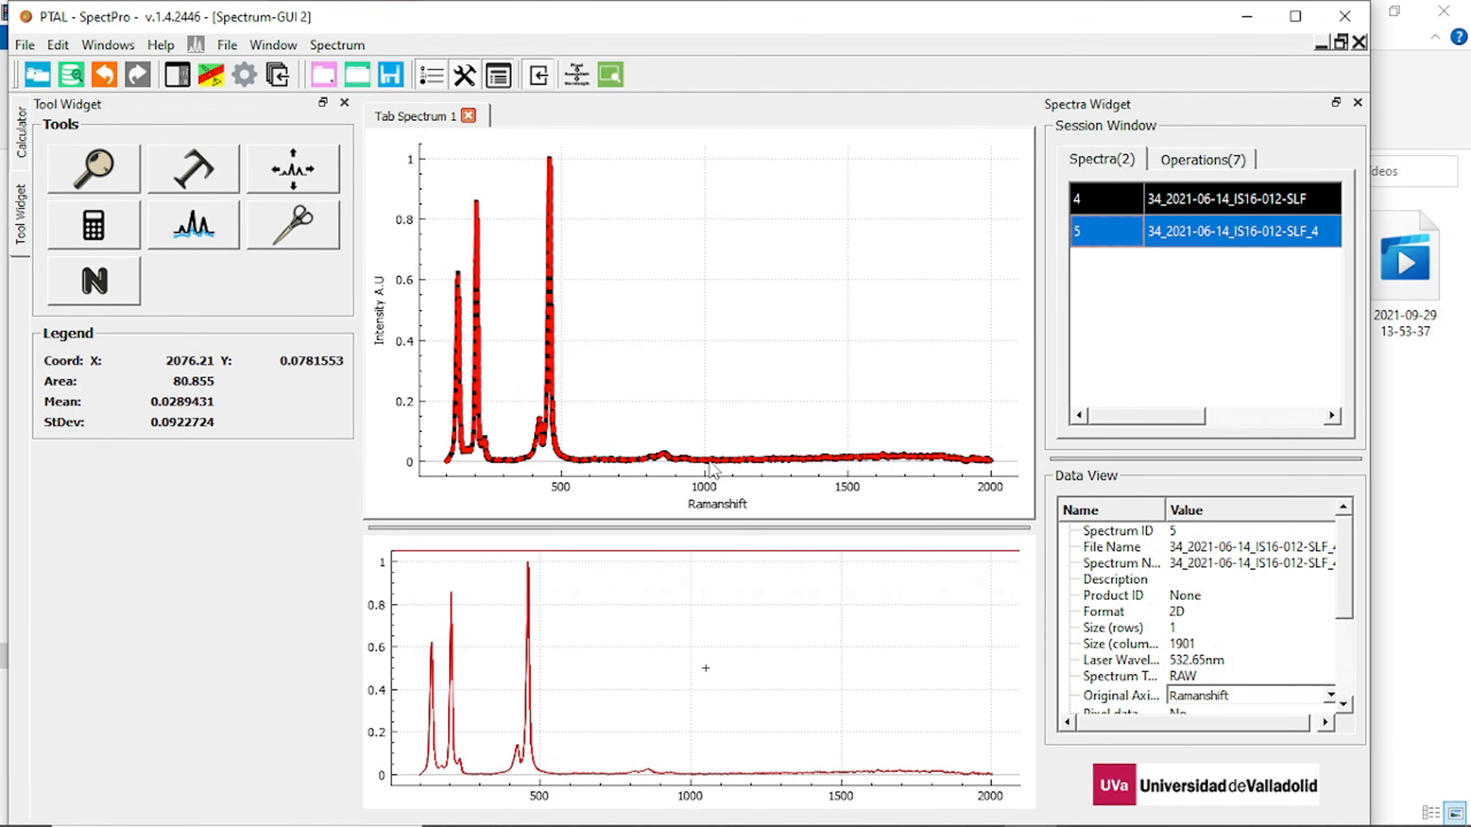
click(435, 268)
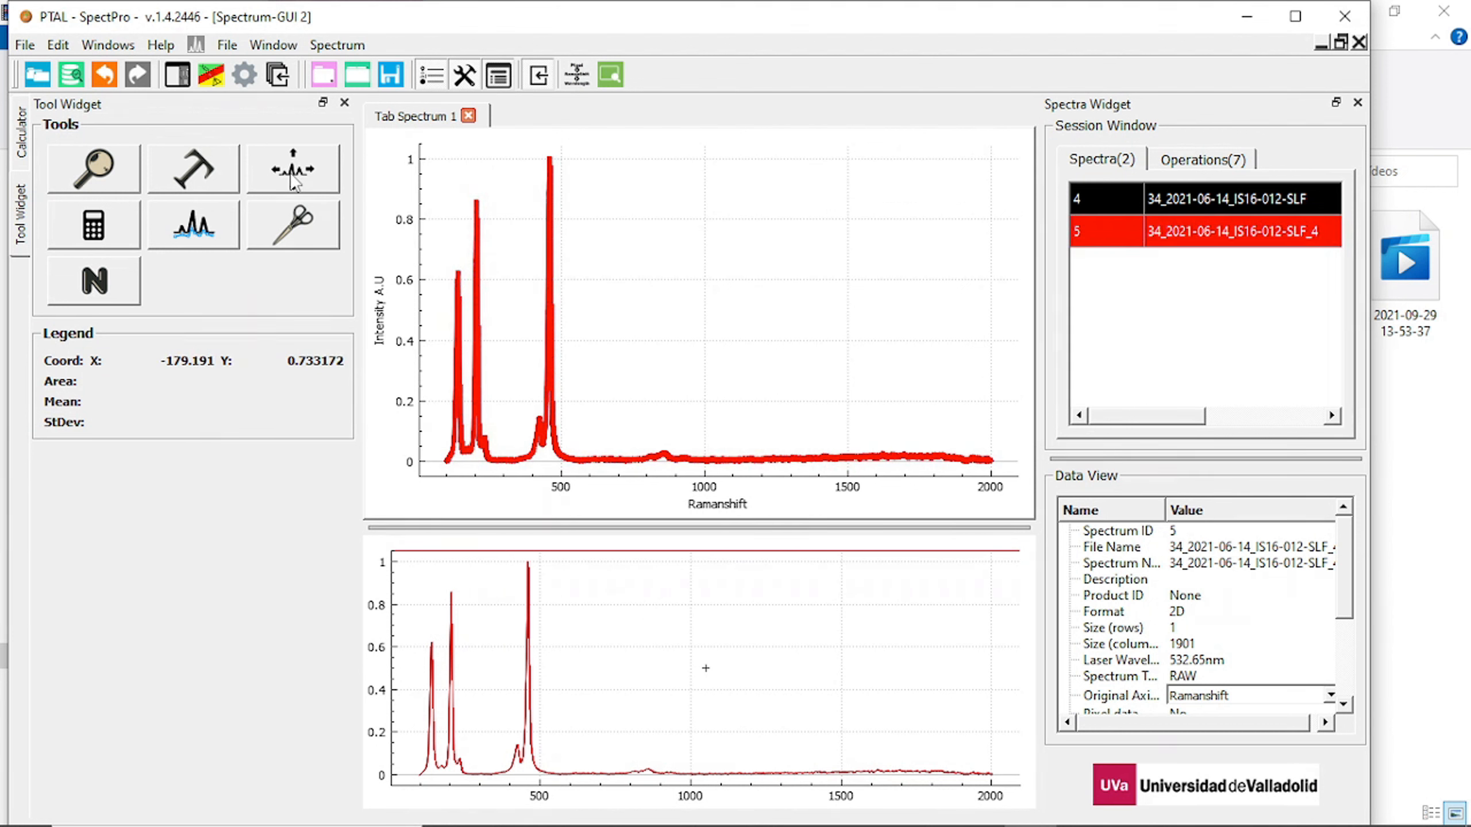
Shift the black original spectrum vertically with the Spectra shifting tool to a baseline of about 0.66 intensity, saving the shifted spectrum.
click(1213, 208)
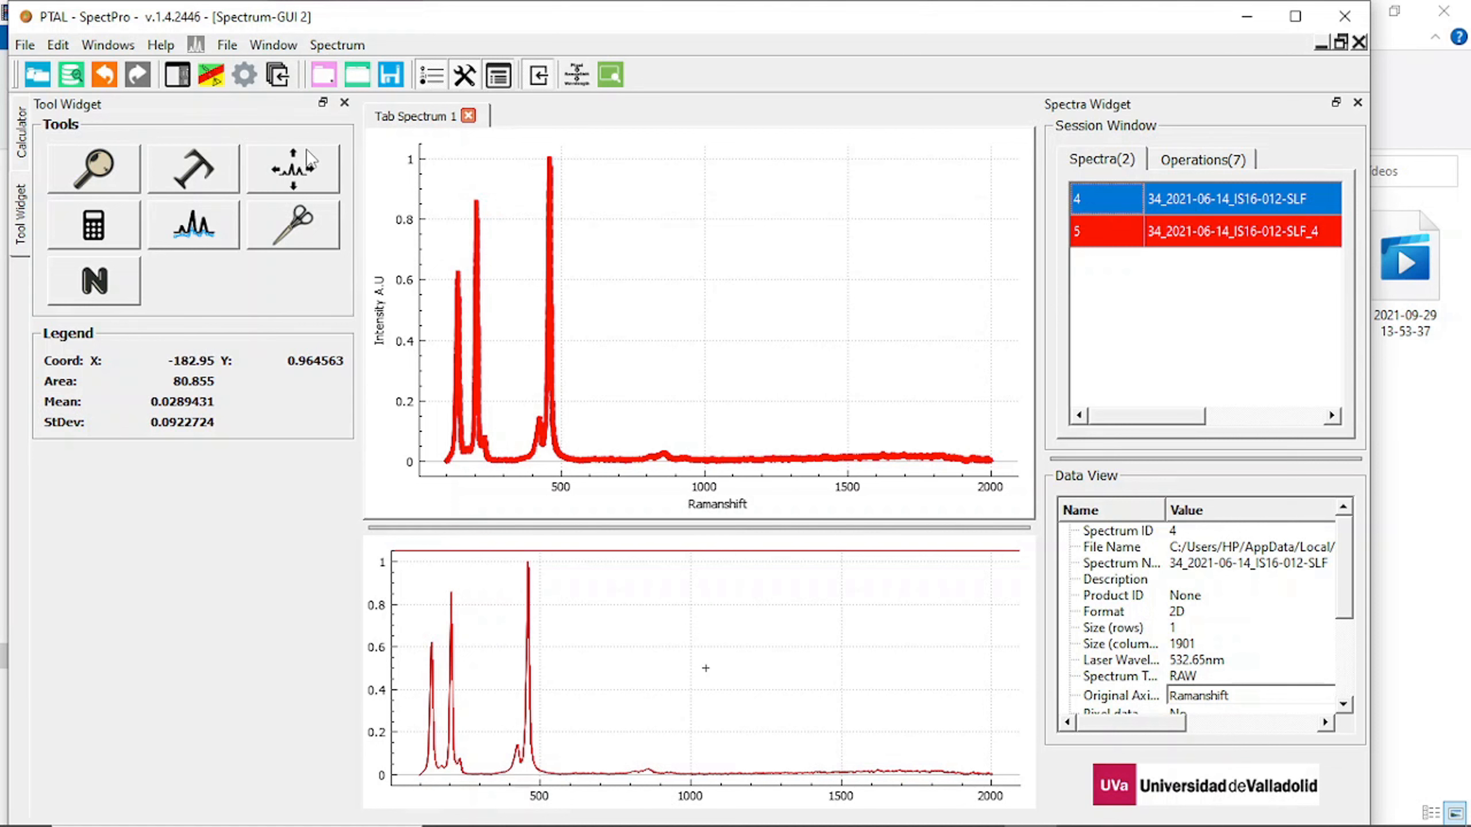
click(296, 168)
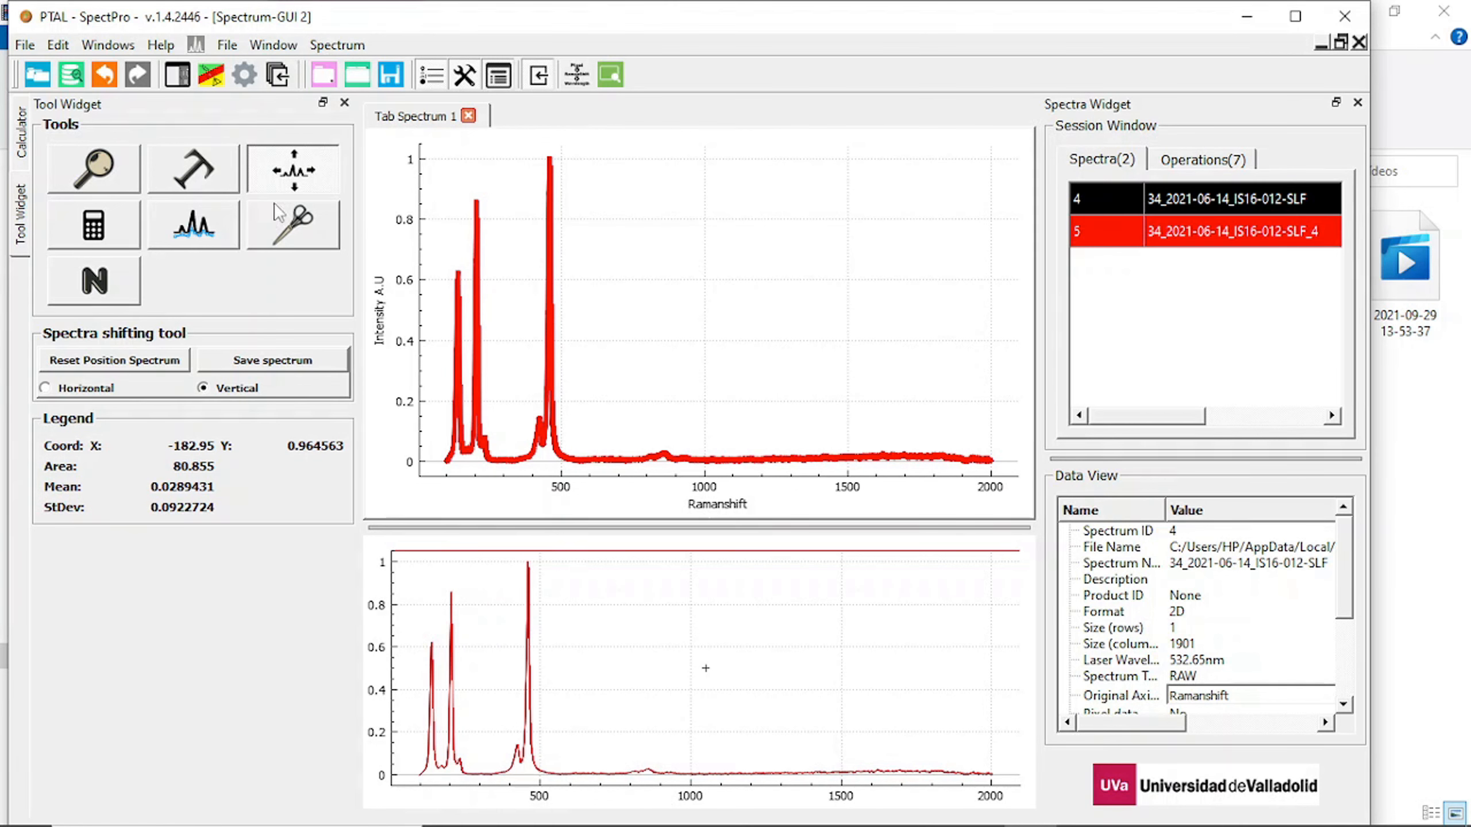
click(203, 387)
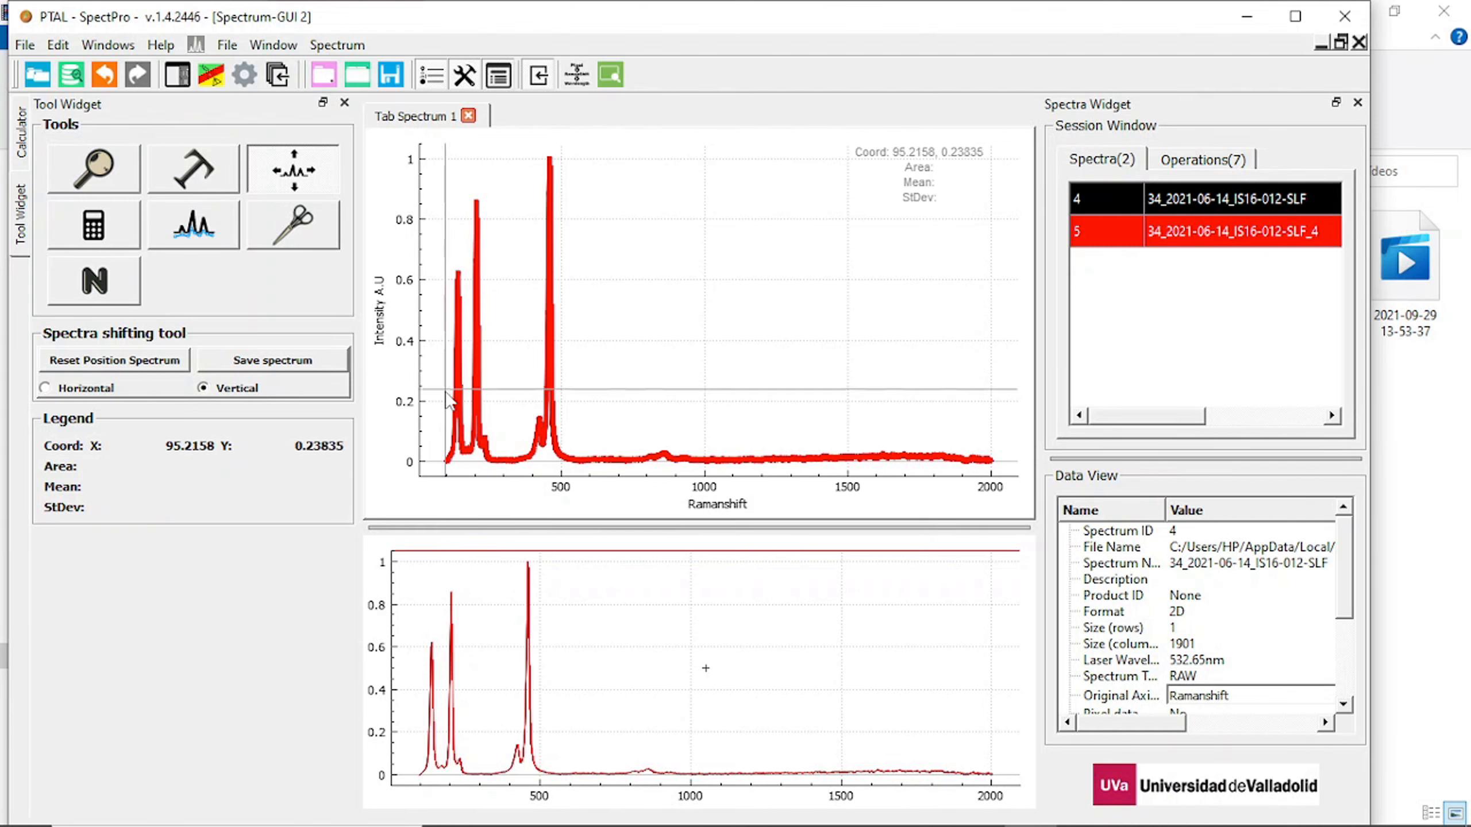
drag(479, 433, 514, 276)
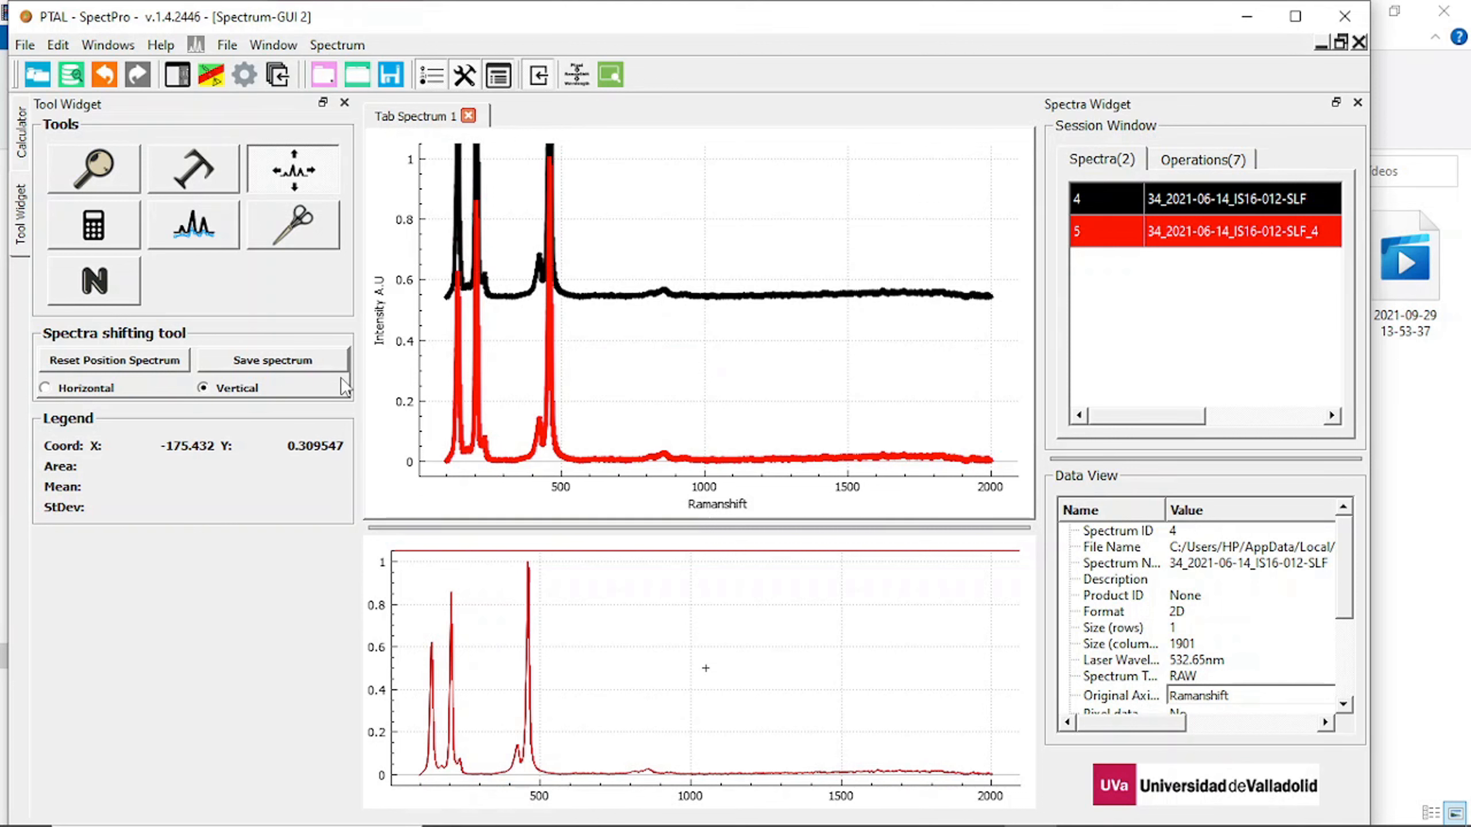
click(301, 361)
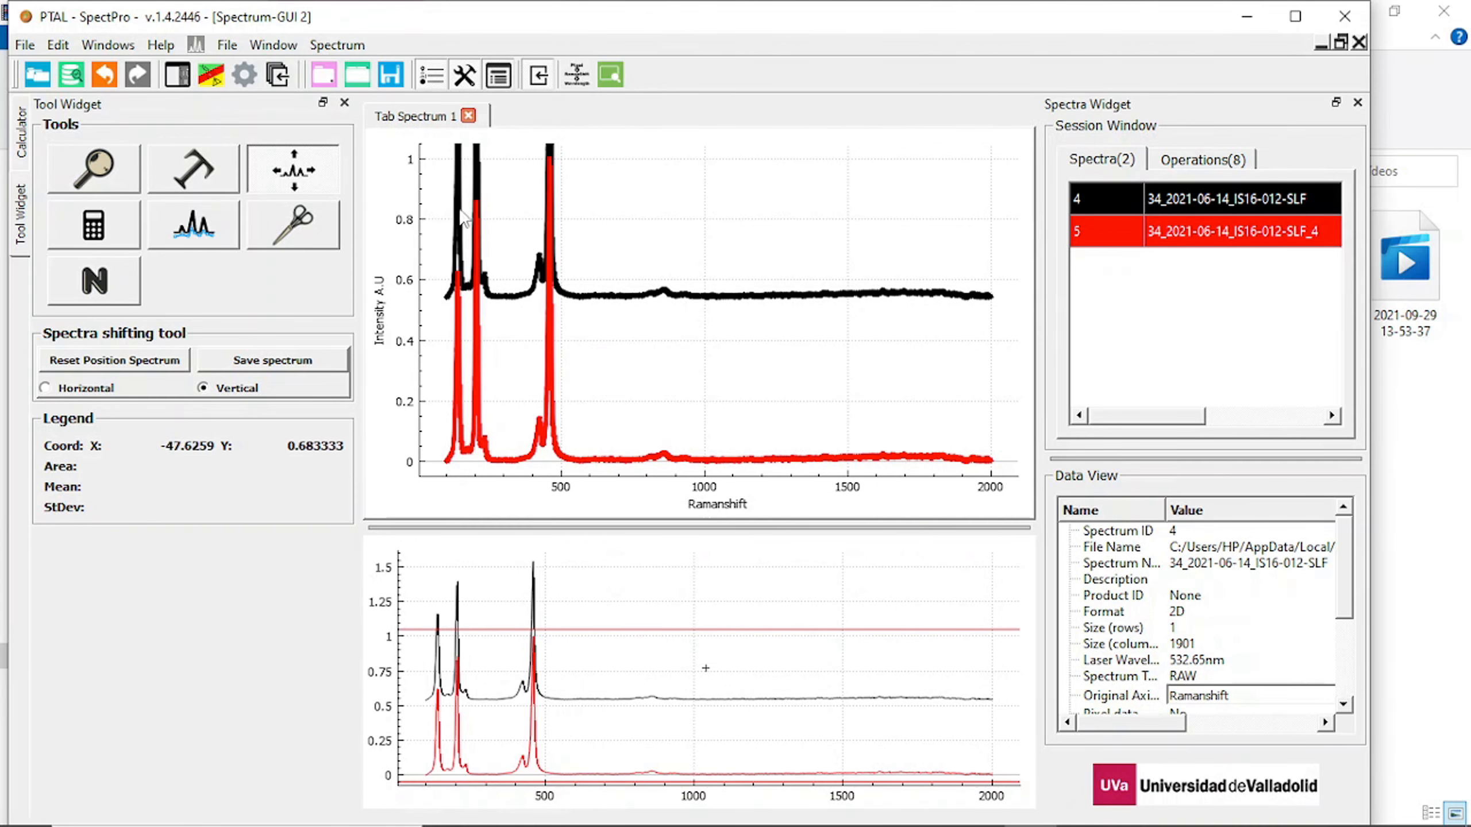
click(609, 80)
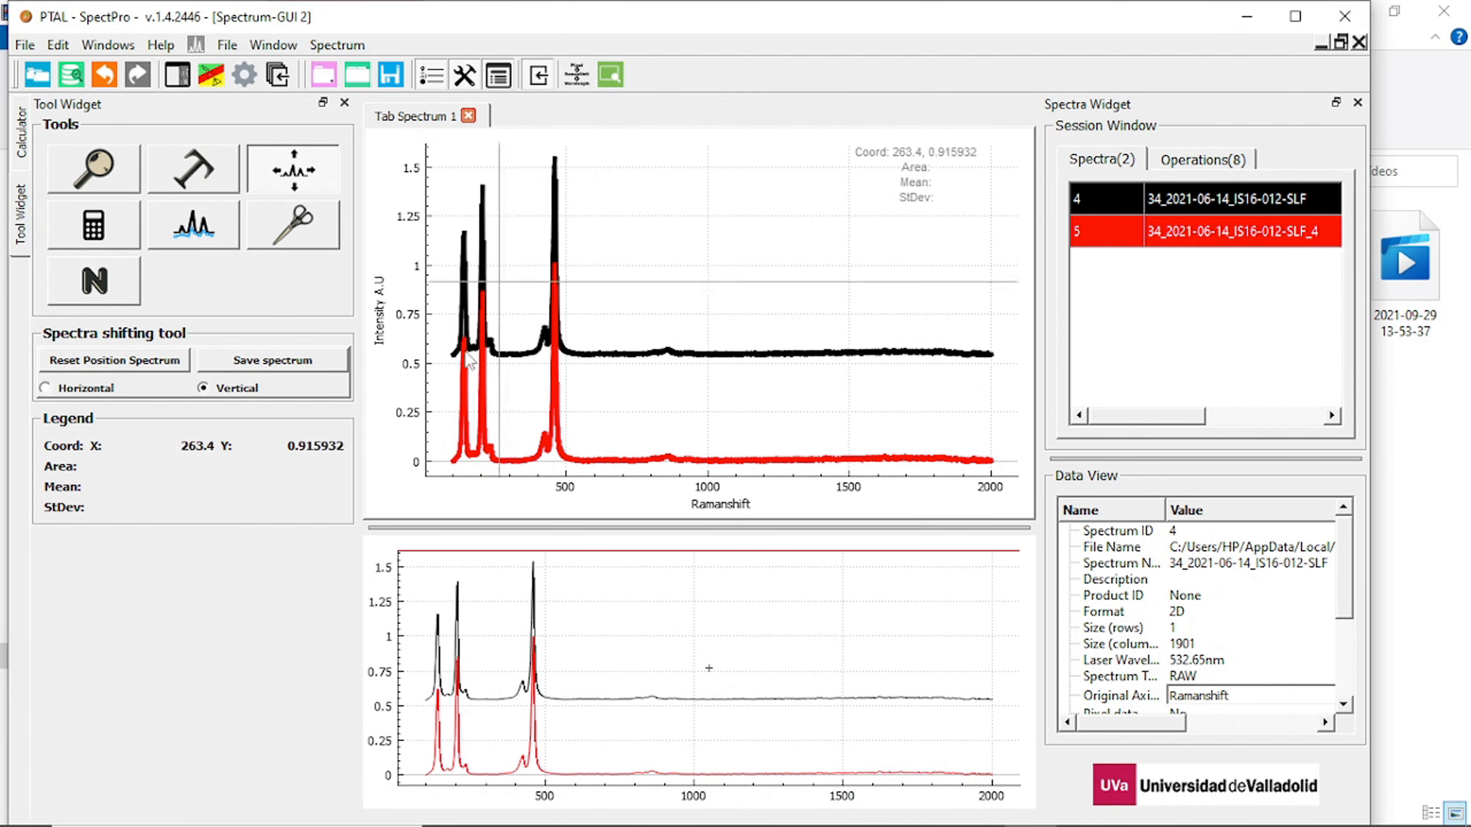
drag(482, 377, 273, 266)
click(267, 351)
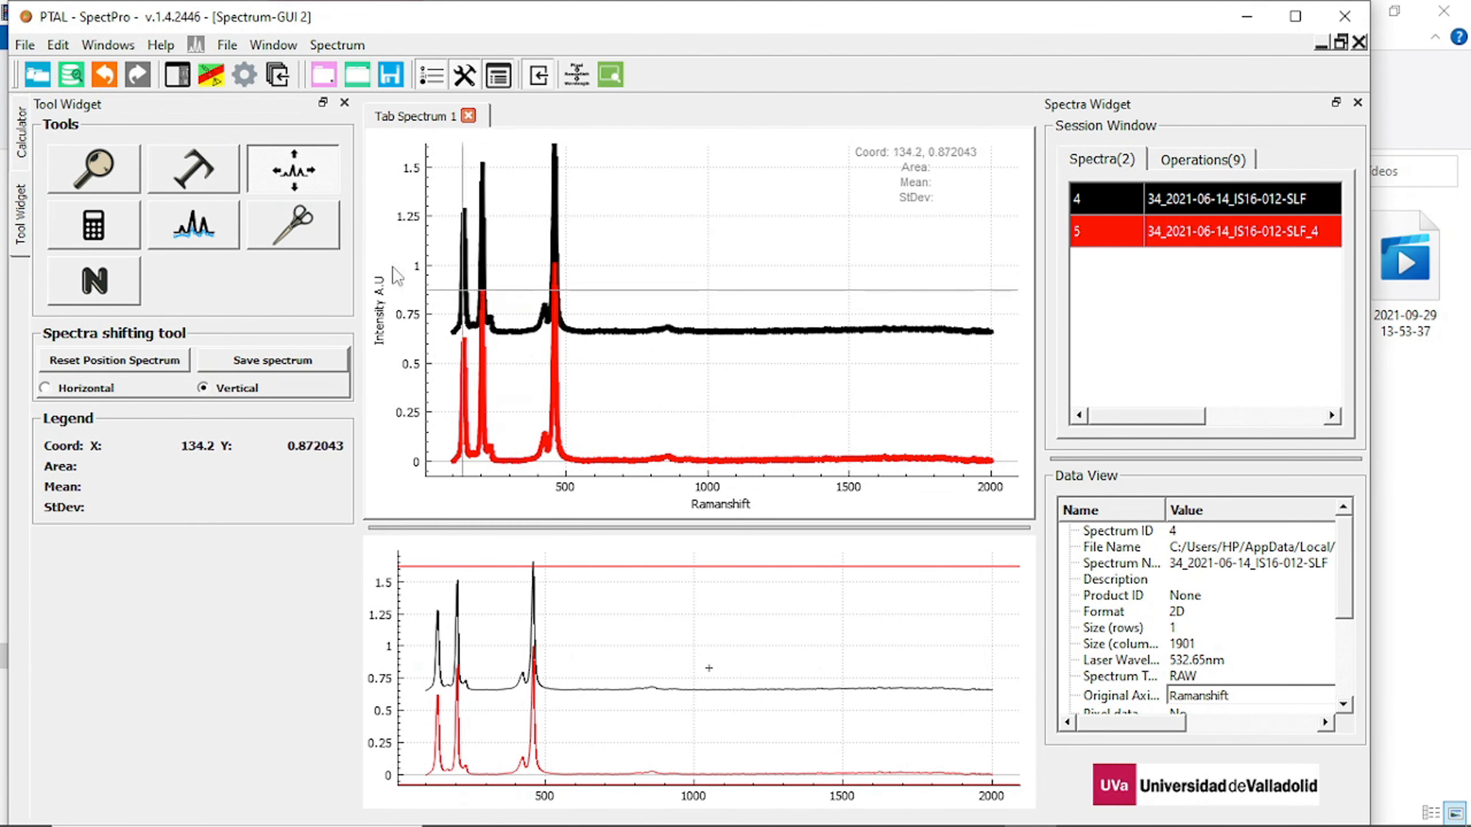
Magnify both spectra from about 80 to 560 Ramanshift, and closer on the first two peaks from about 115 to 245.
click(122, 173)
drag(529, 140, 645, 467)
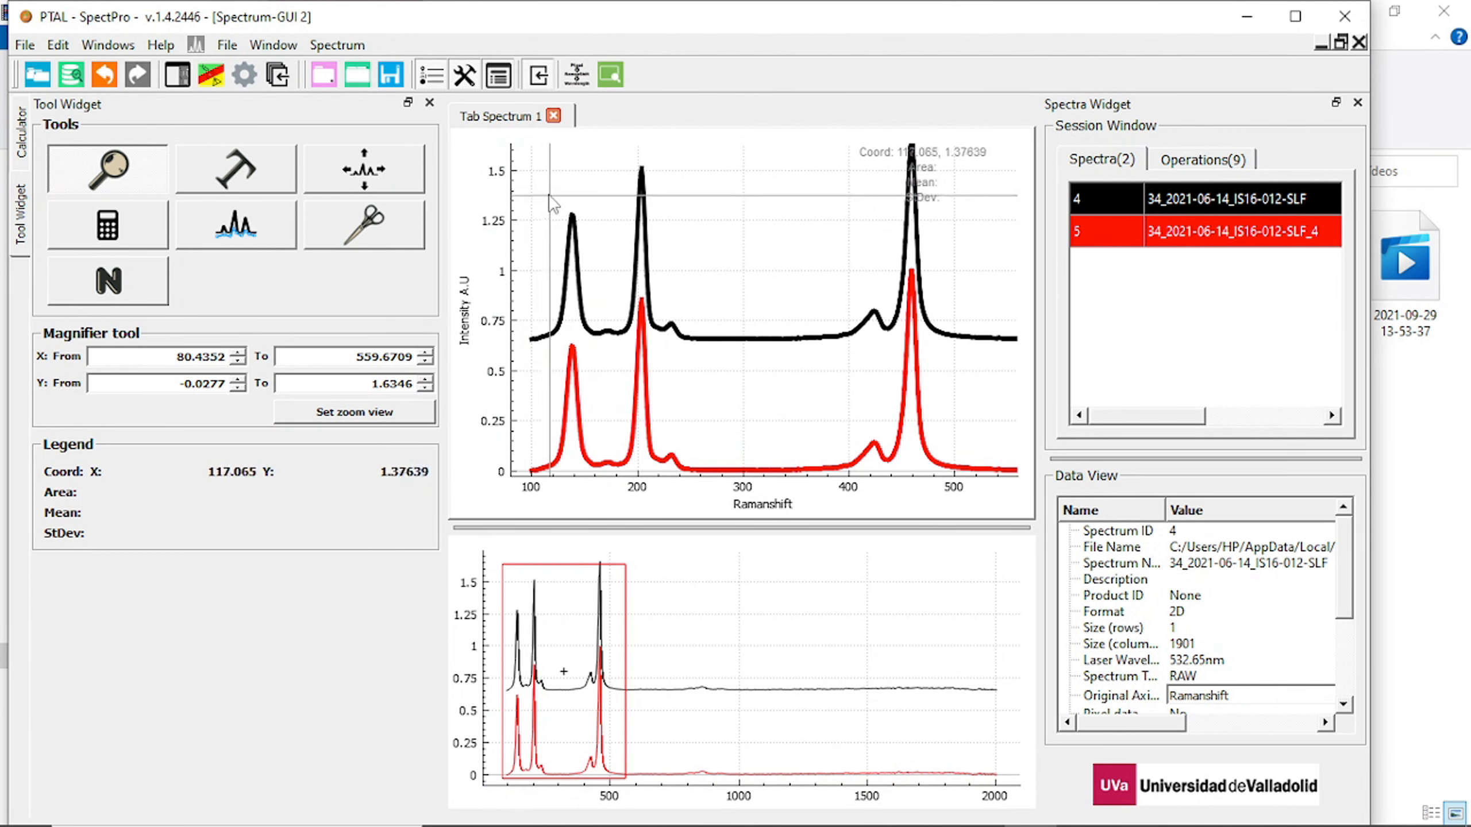
drag(635, 385, 683, 470)
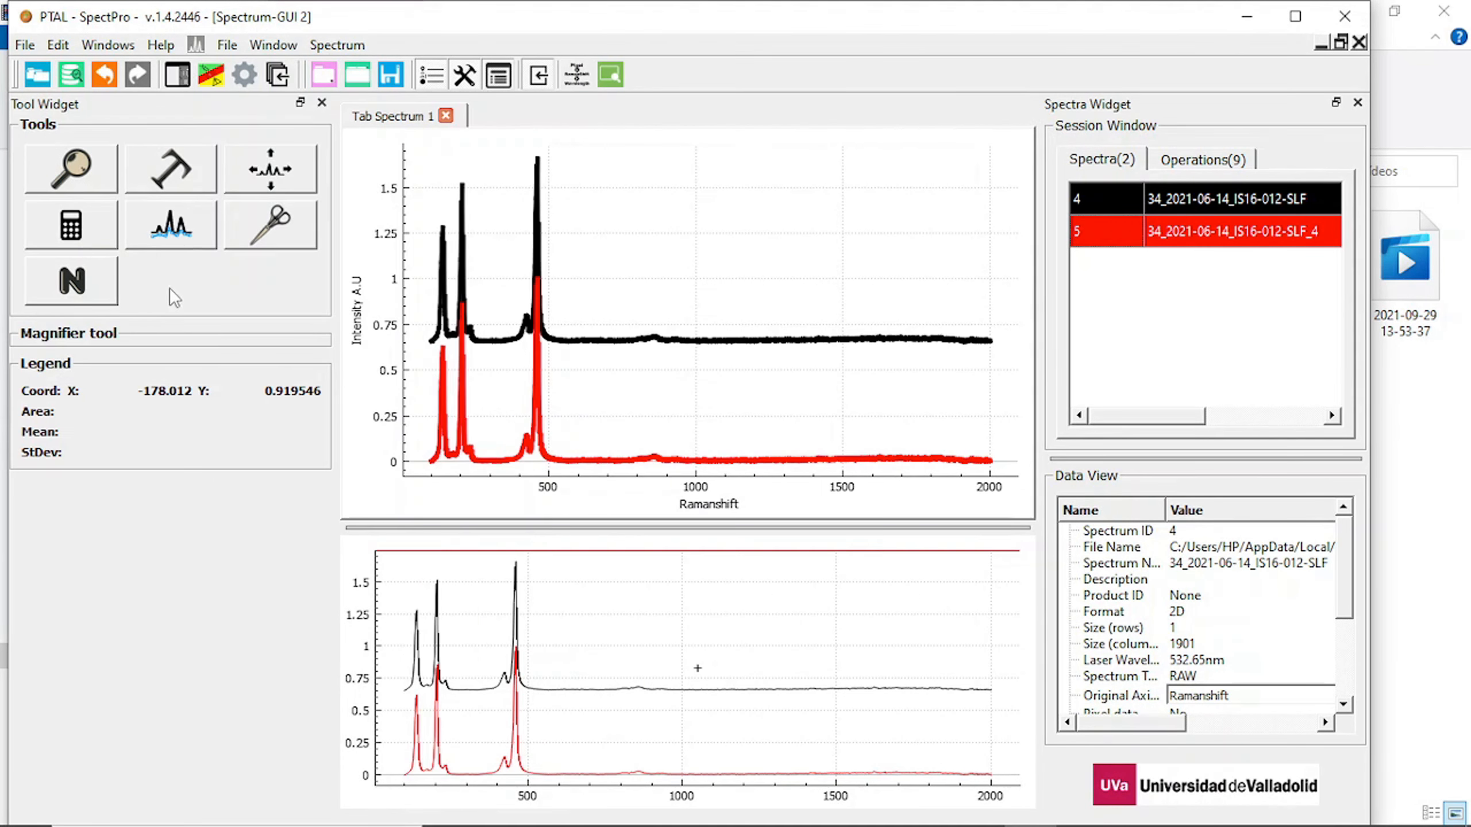
Open the spectrum calculator and send the black original spectrum to it as operand 1 and the red copy as operand 2.
click(71, 226)
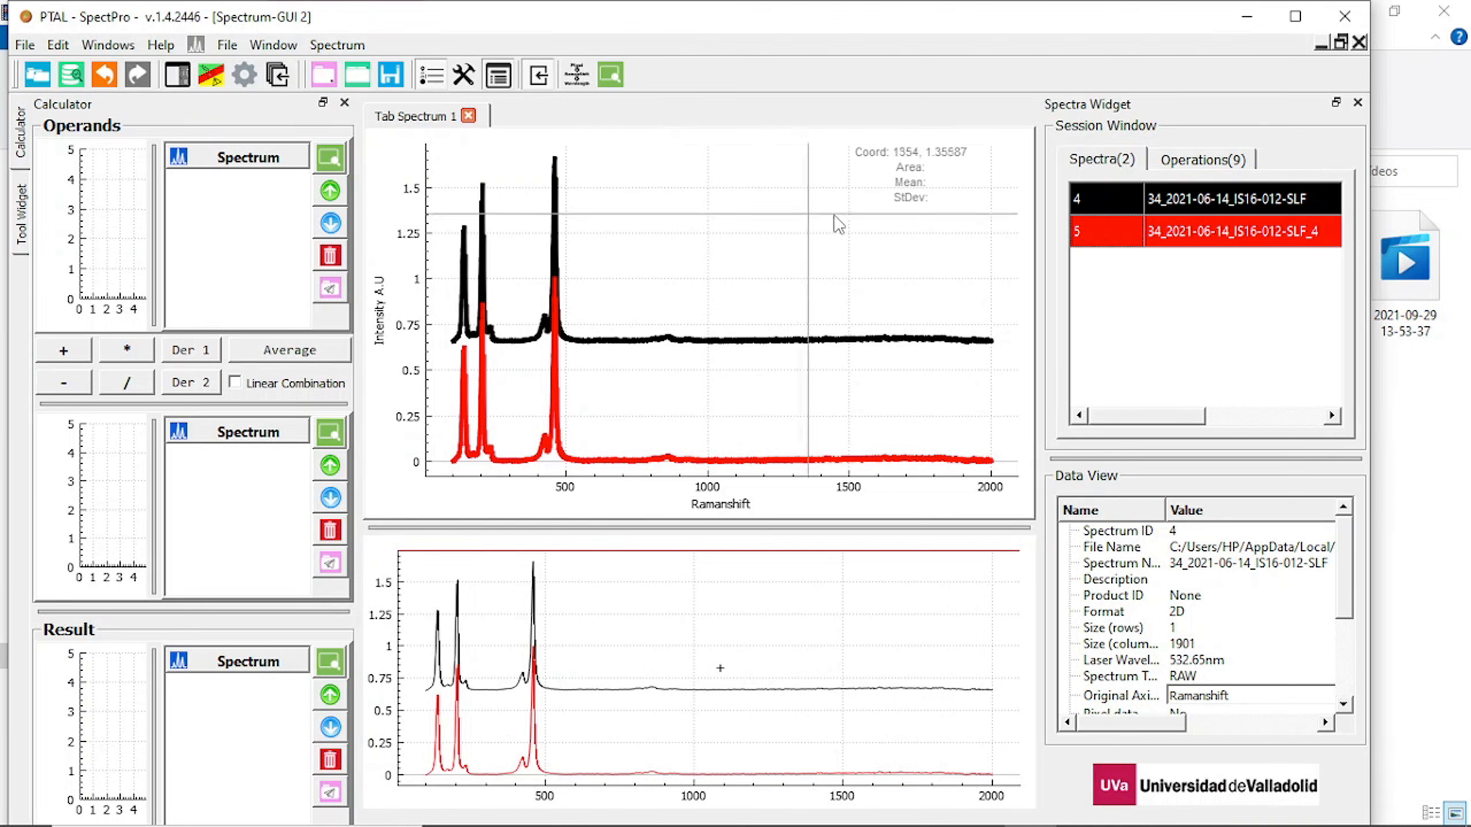
right_click(1186, 195)
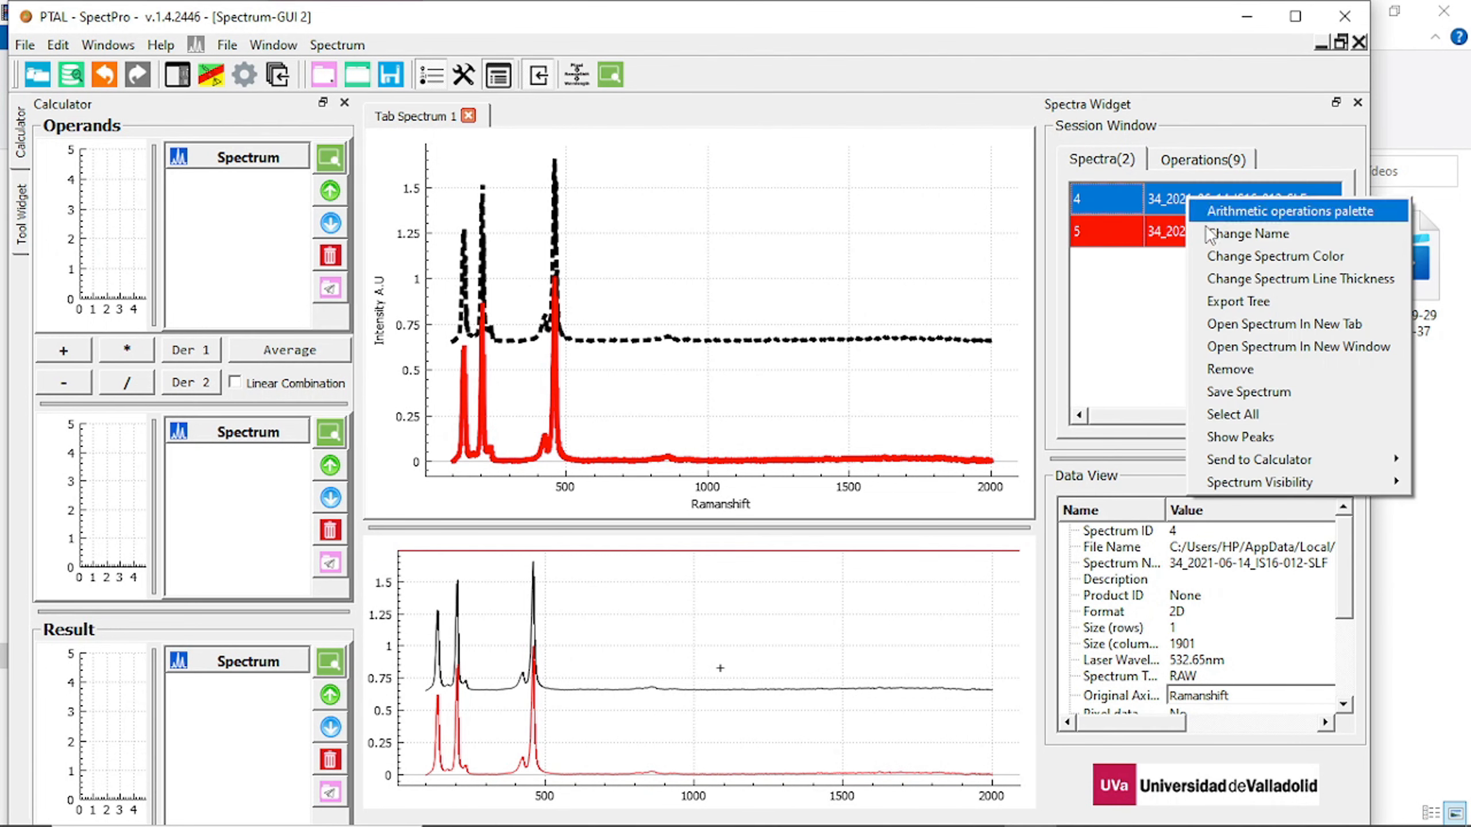
mouse_move(1241, 454)
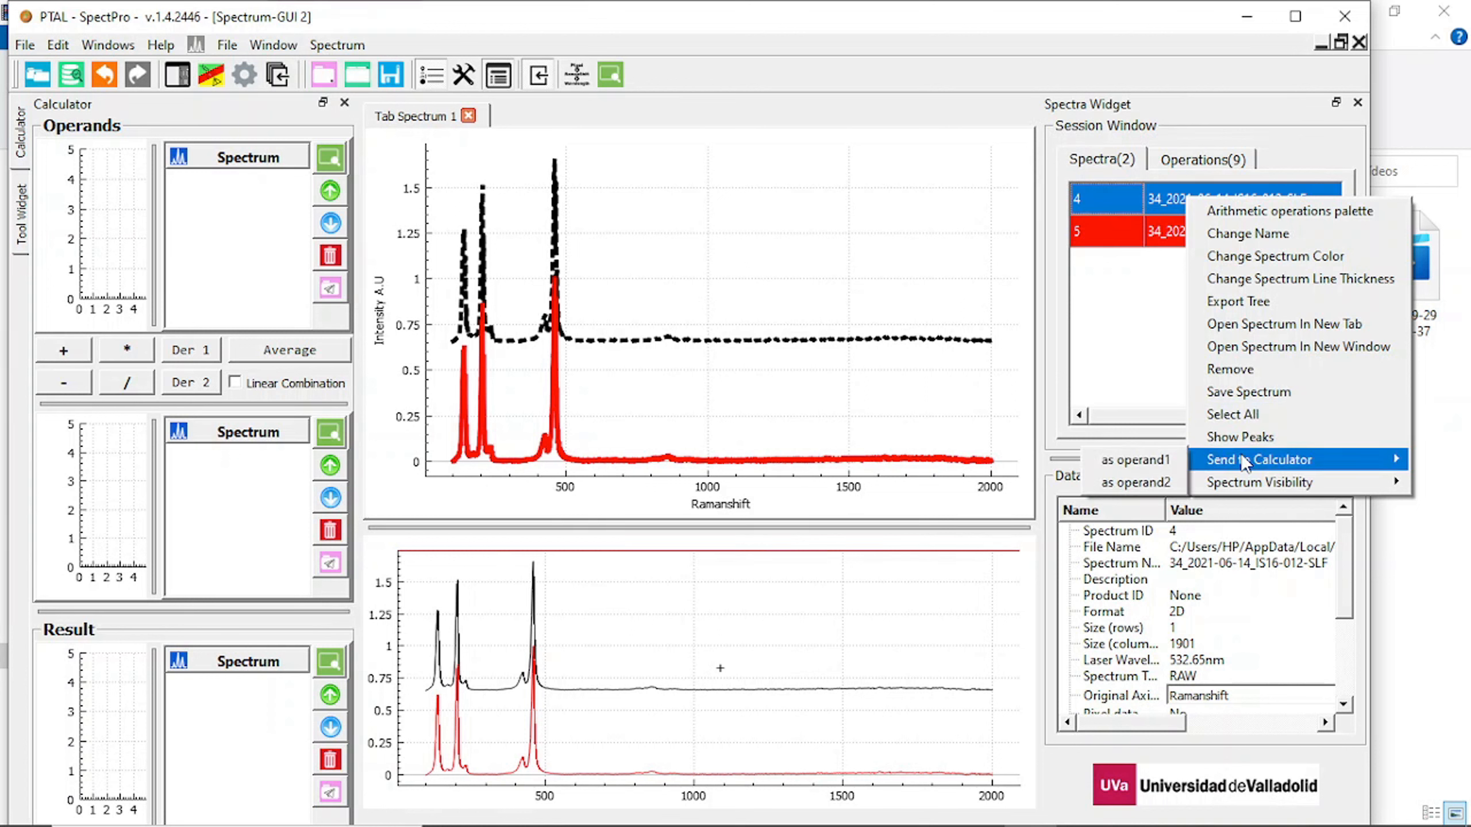
click(1135, 460)
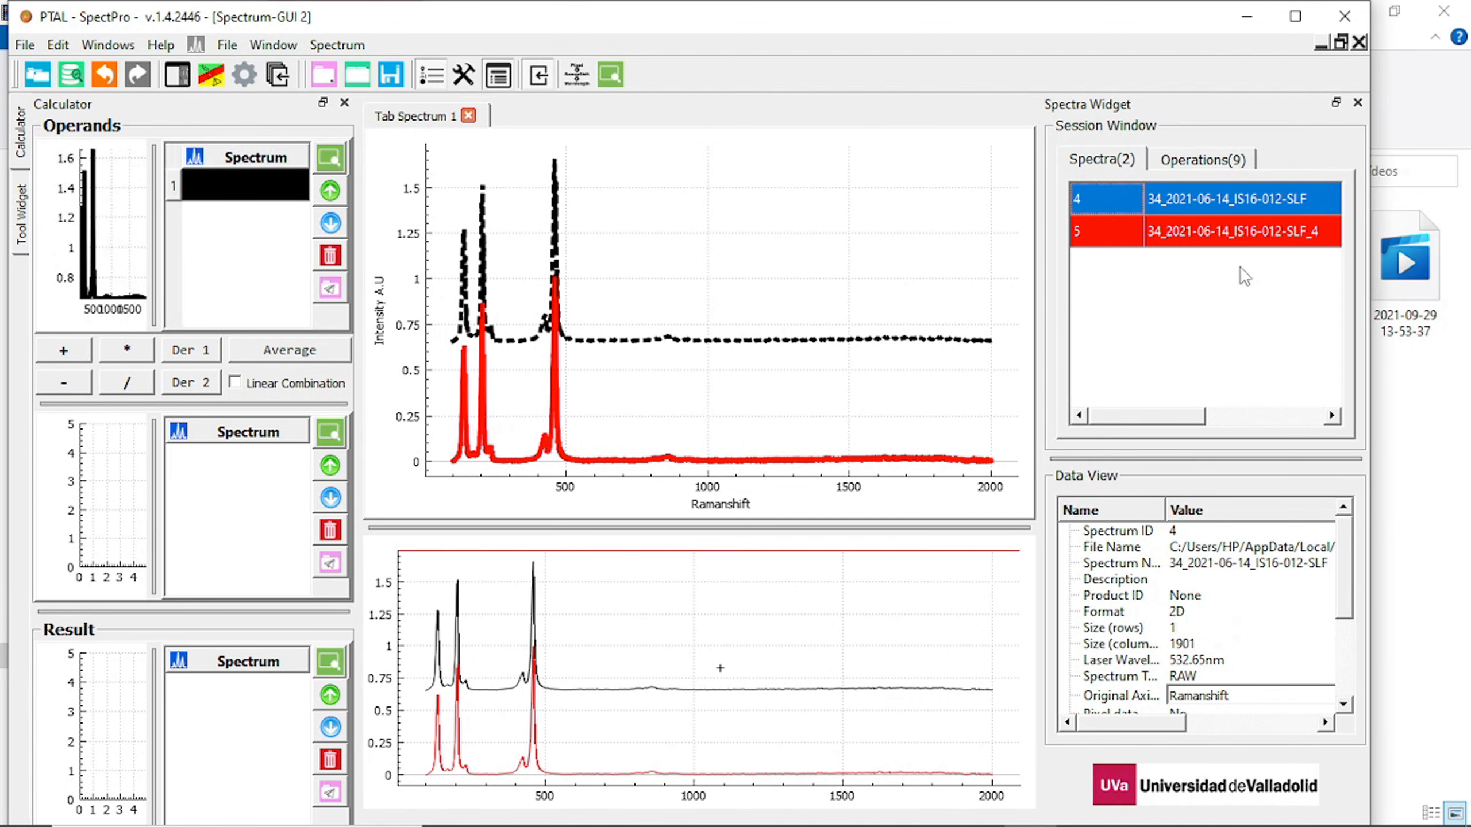
right_click(1272, 230)
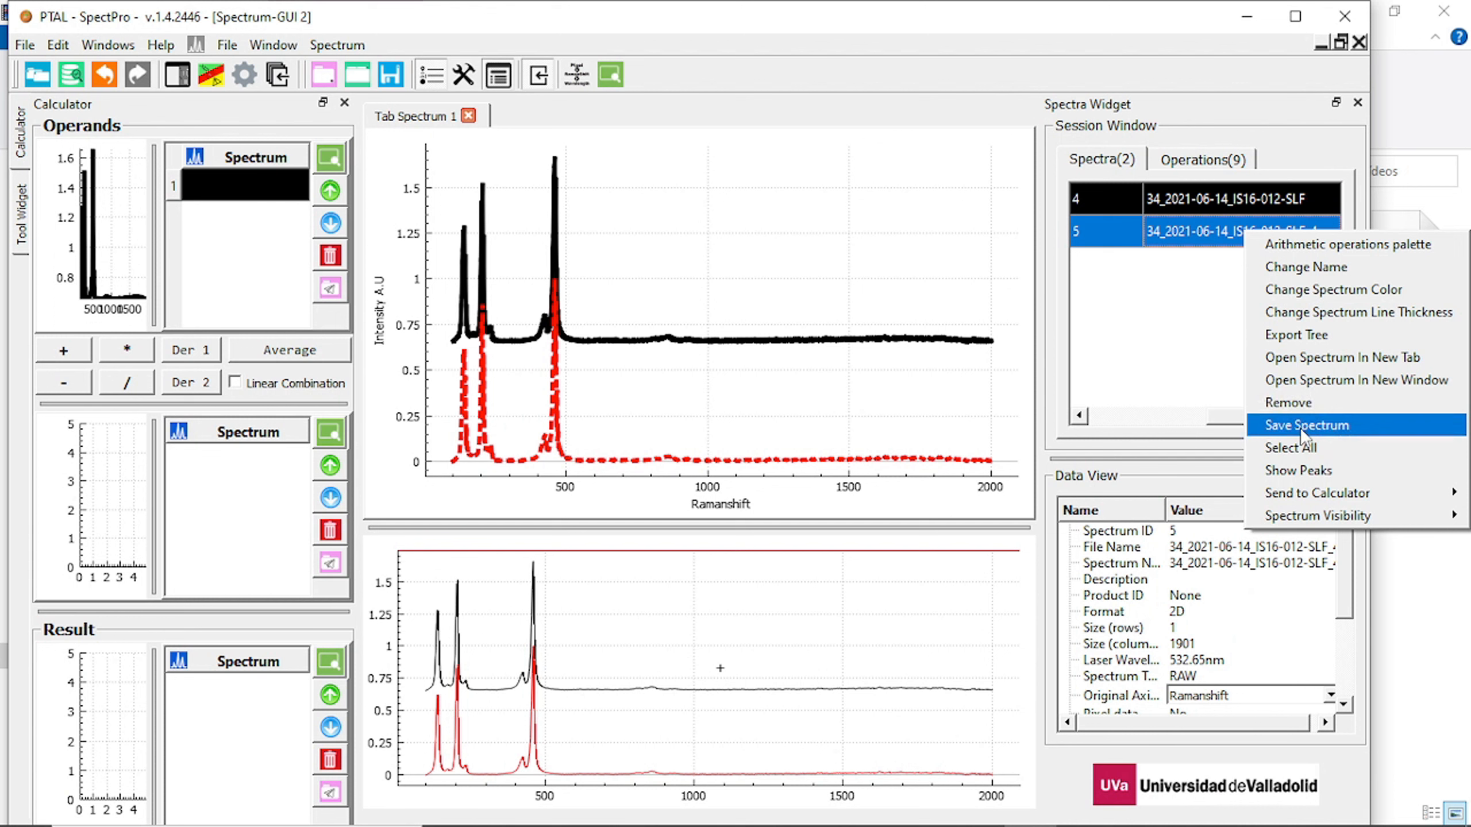
mouse_move(1309, 492)
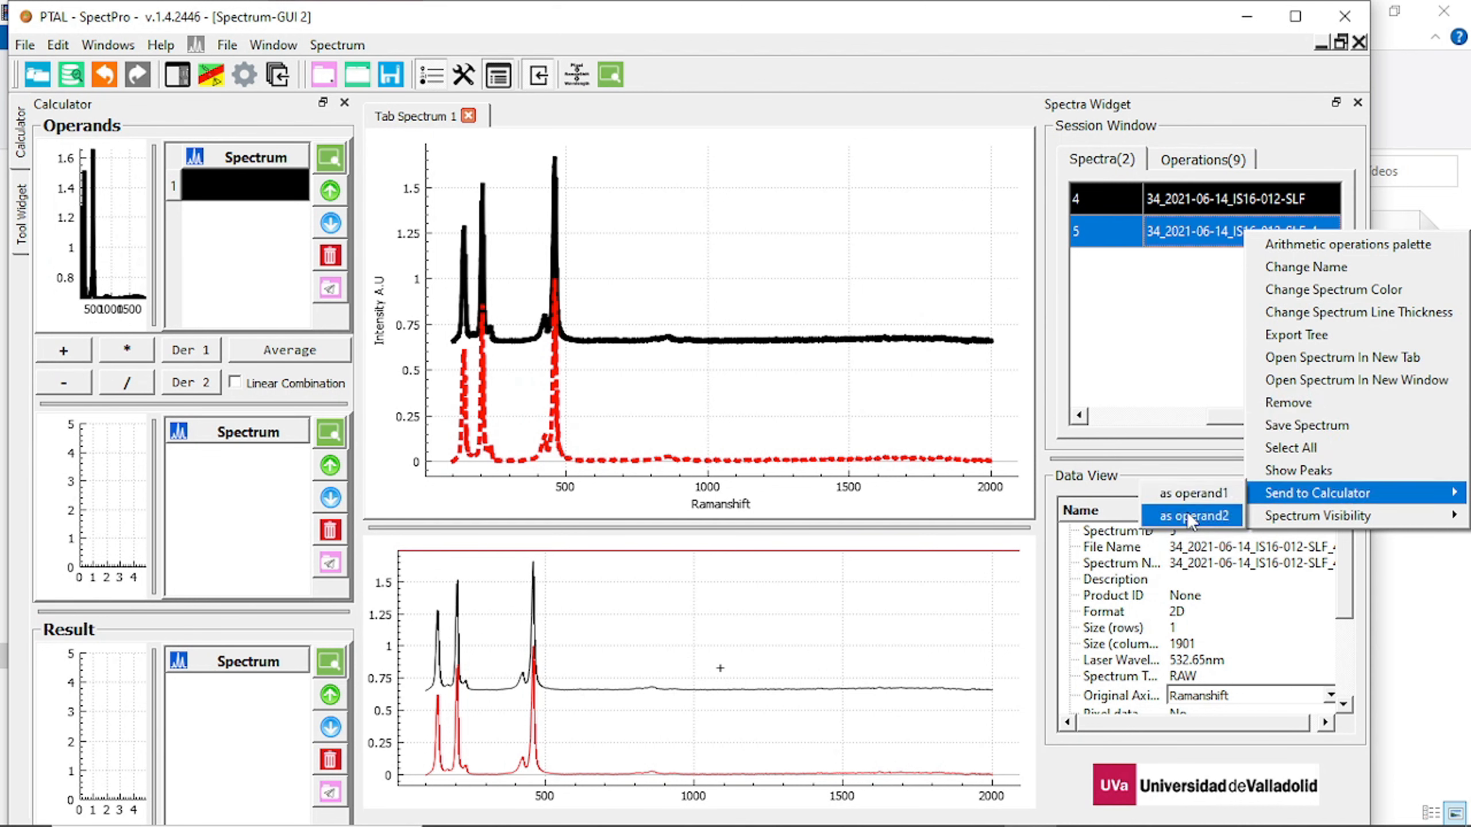
click(1204, 510)
Add the two operand spectra in the calculator and send the resulting sum to SpectPro at a new plot.
click(70, 354)
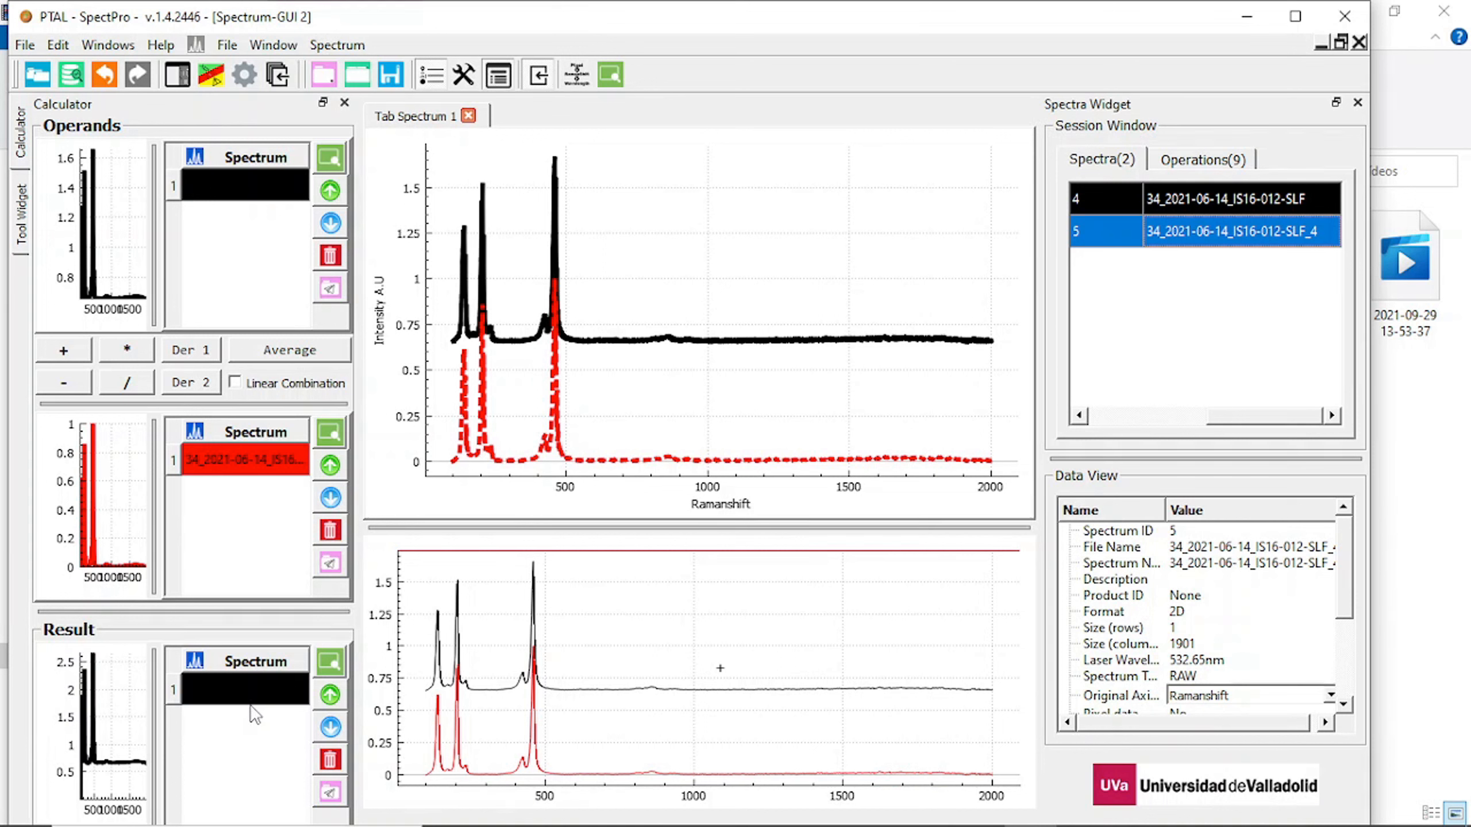
right_click(252, 690)
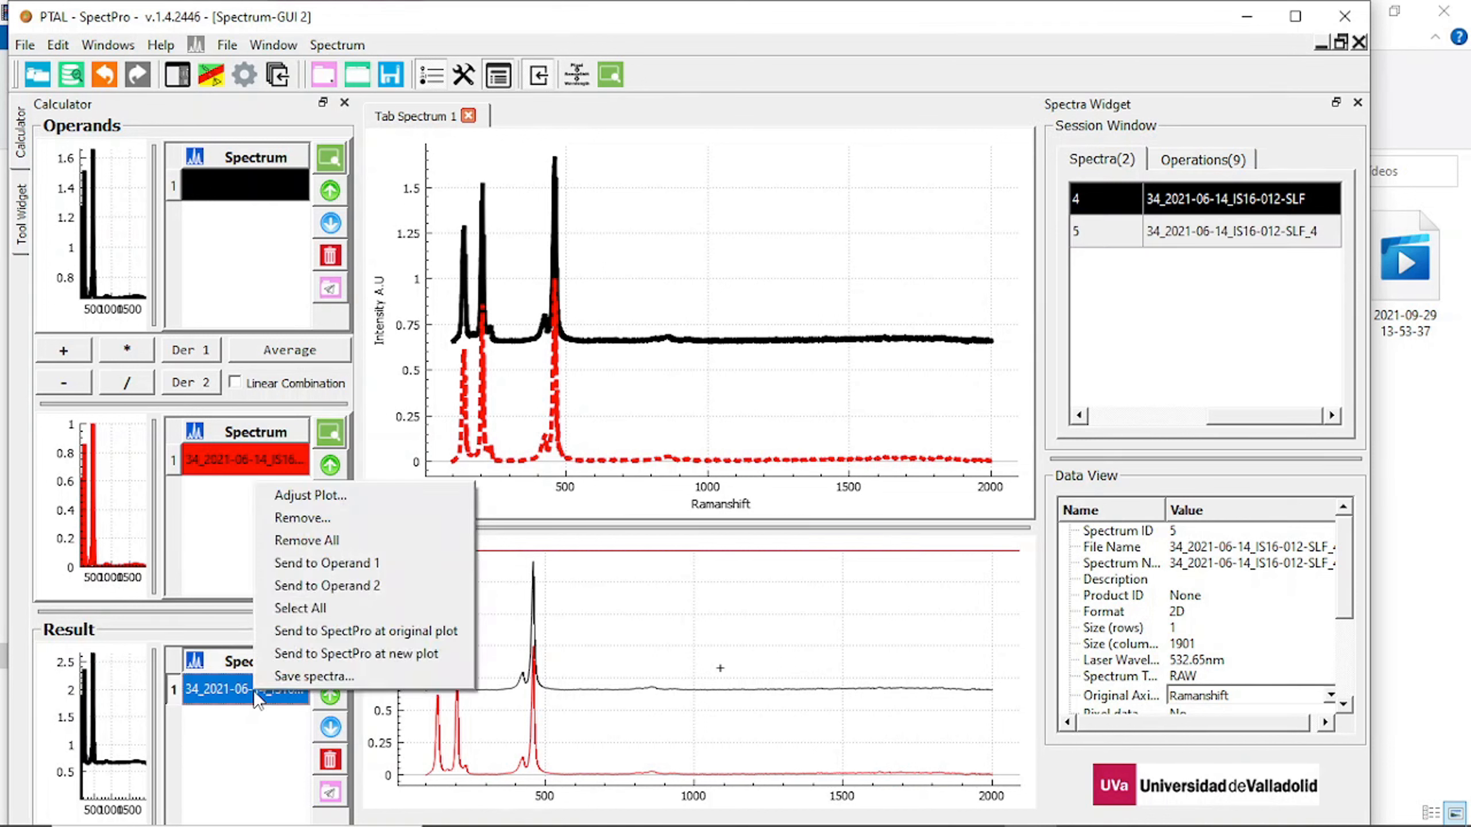
click(342, 652)
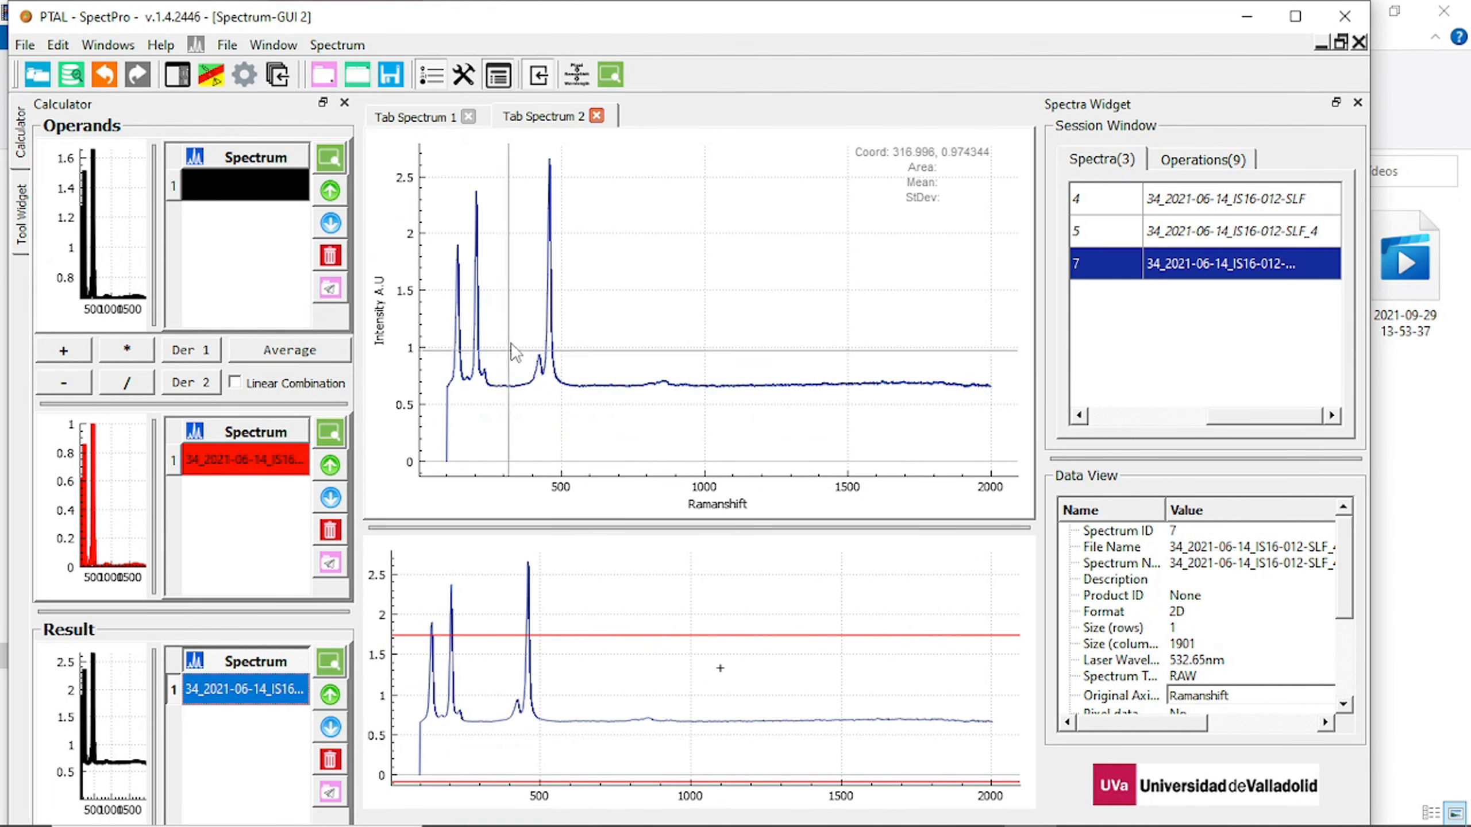